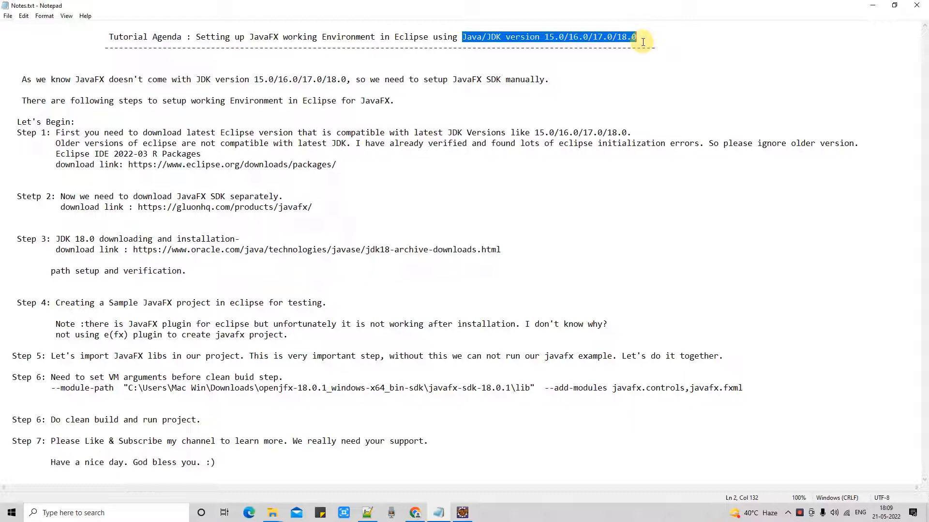
Review the notes' introduction and Step 1, covering JavaFX setup for JDK 15.0 to 18.0 and the compatible Eclipse IDE 2022-03 R Packages.
left_click_drag(22, 80, 349, 80)
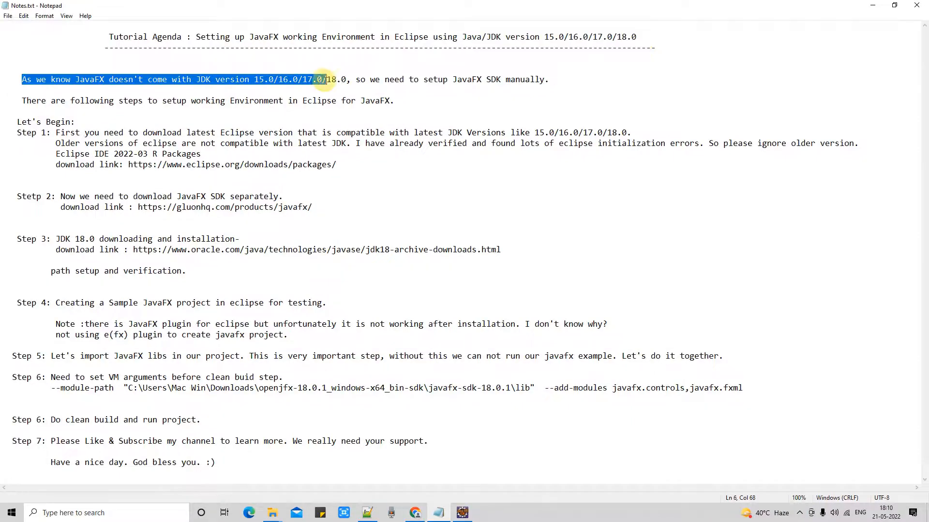
left_click(349, 80)
left_click_drag(254, 79, 331, 81)
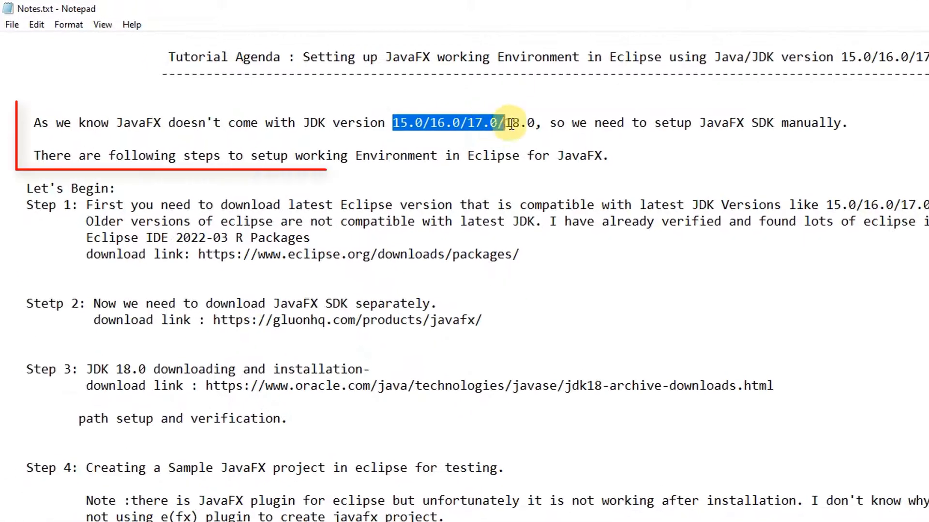
left_click_drag(511, 124, 535, 123)
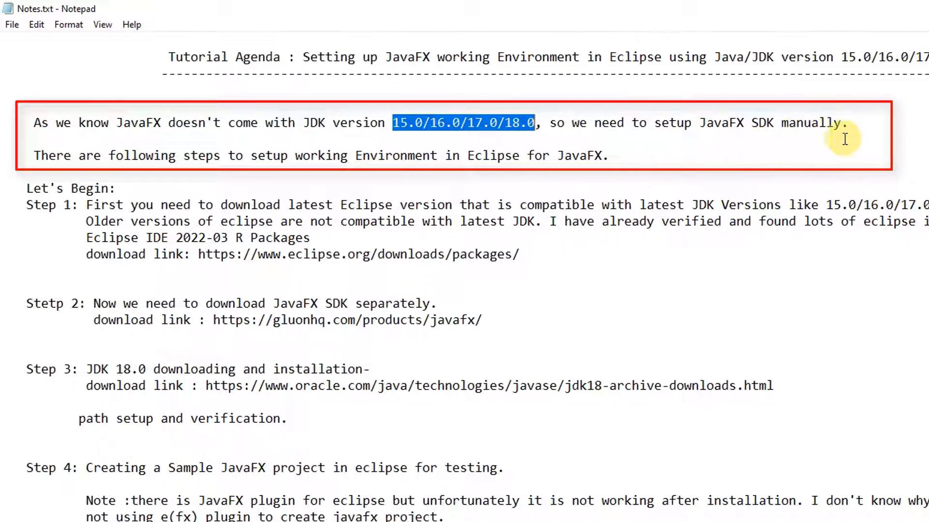
left_click_drag(847, 124, 25, 127)
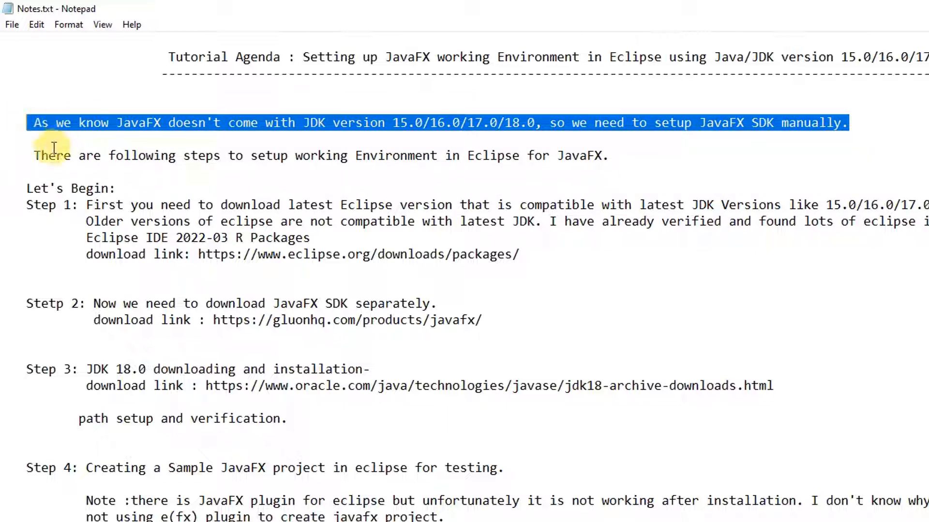
left_click_drag(27, 153, 616, 157)
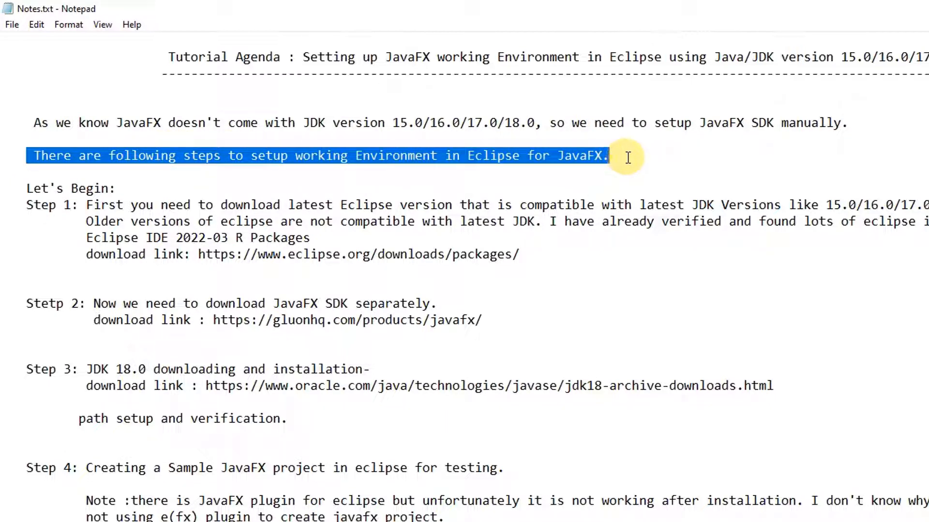
left_click_drag(116, 189, 79, 207)
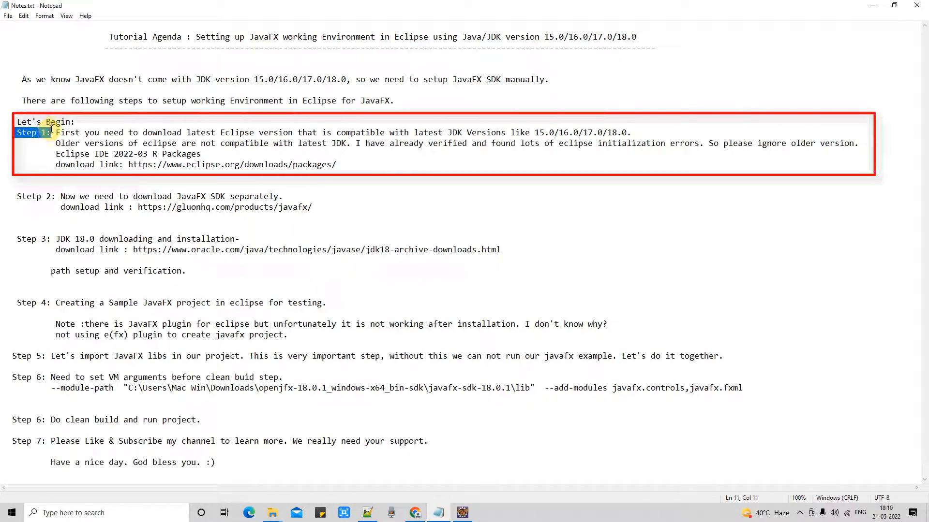
left_click_drag(56, 132, 630, 130)
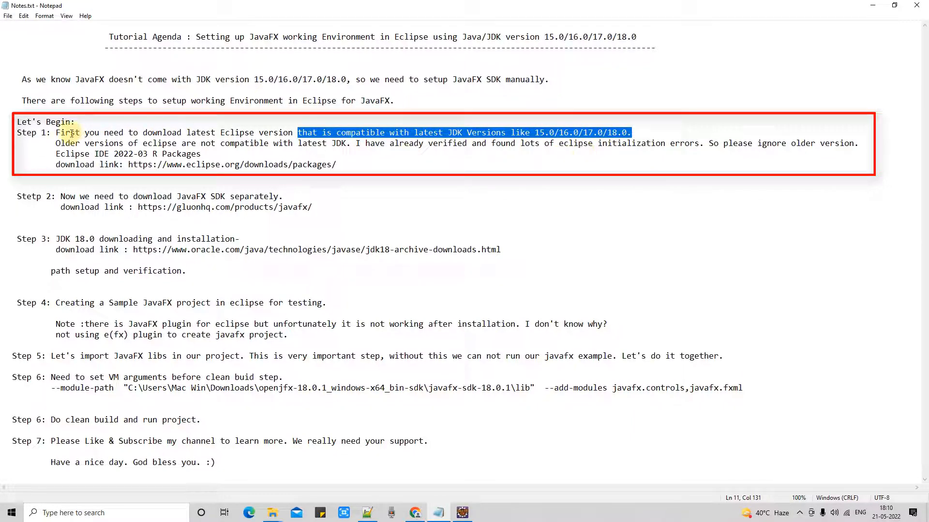
left_click_drag(53, 143, 706, 146)
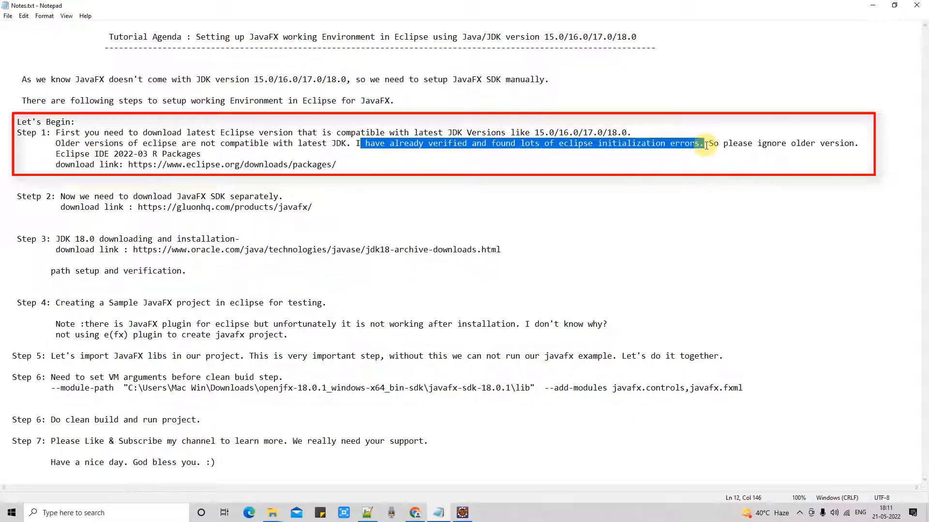
left_click(727, 158)
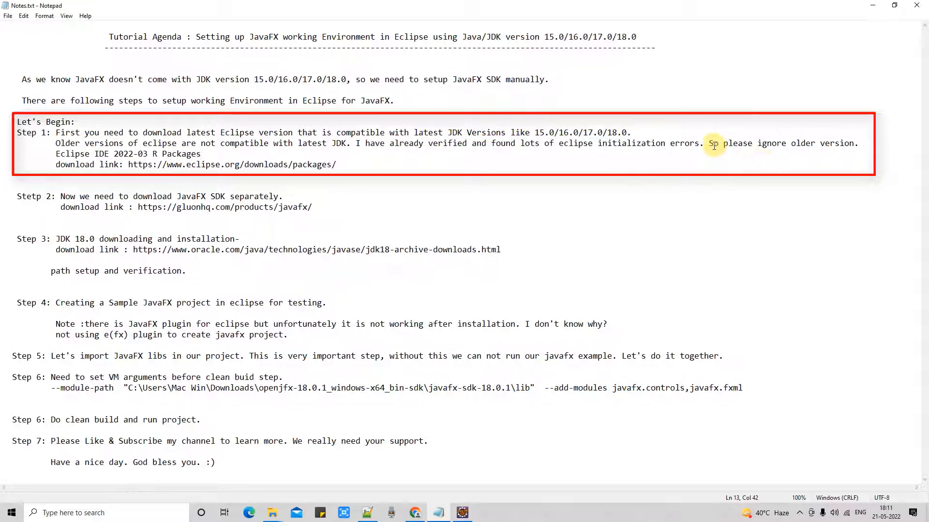
left_click_drag(710, 144, 857, 143)
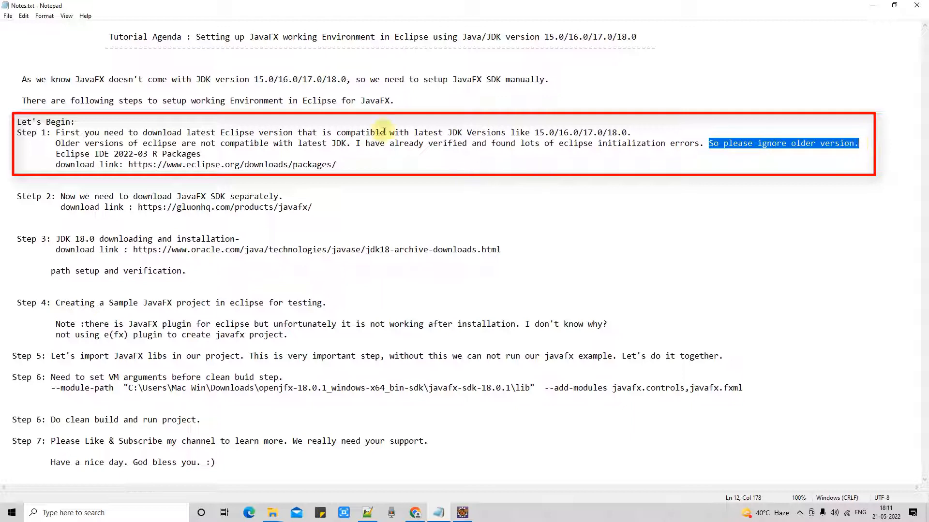
left_click_drag(57, 154, 198, 154)
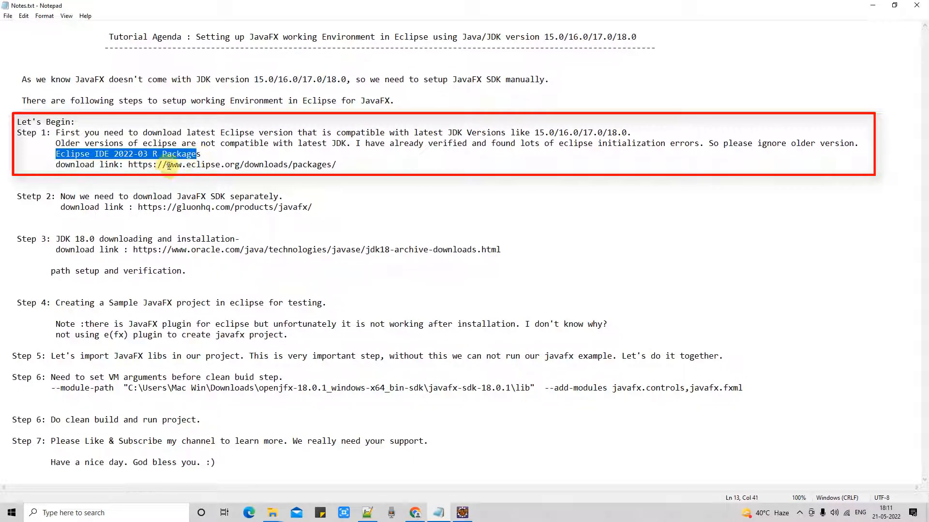
left_click_drag(128, 165, 340, 161)
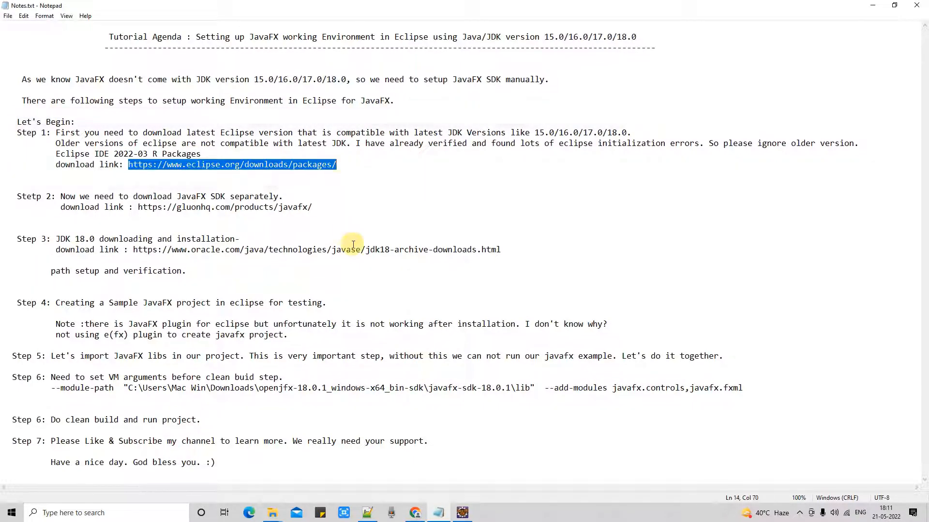
left_click(415, 515)
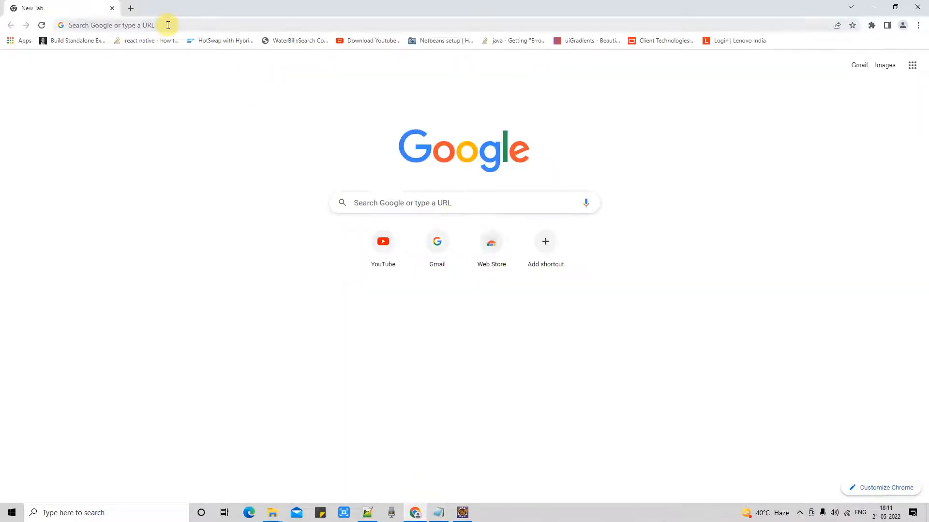
left_click(207, 29)
type("https://www.eclipse.org/downloads/packages/")
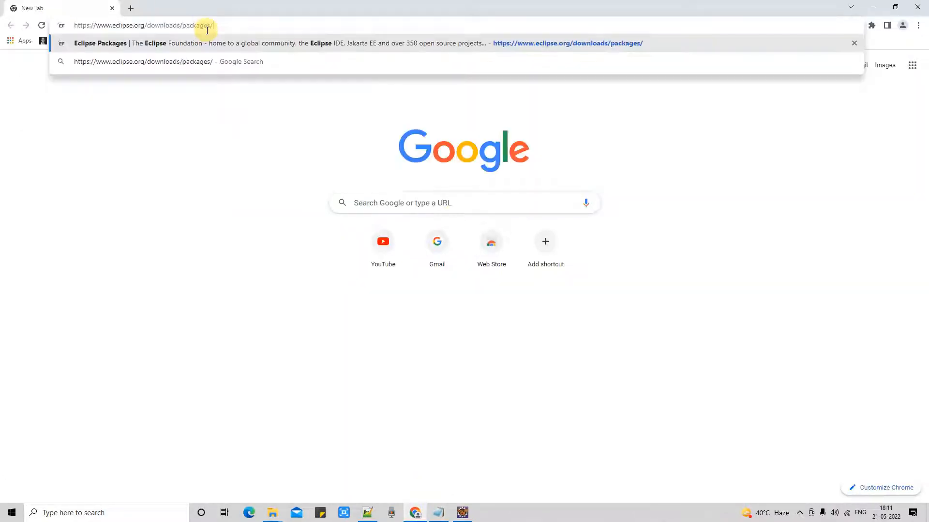
key("Return")
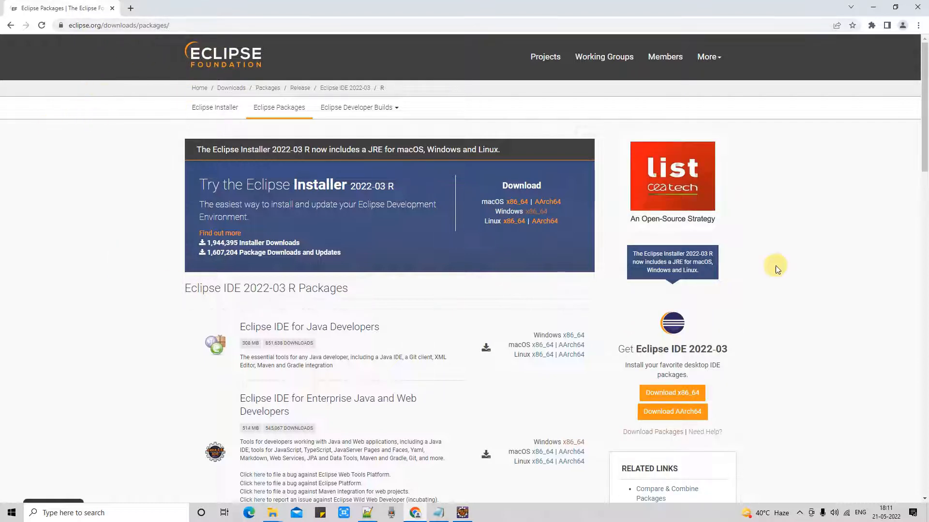
Start downloading the Windows x86_64 package of Eclipse IDE for Enterprise Java and Web Developers.
left_click_drag(924, 153, 924, 199)
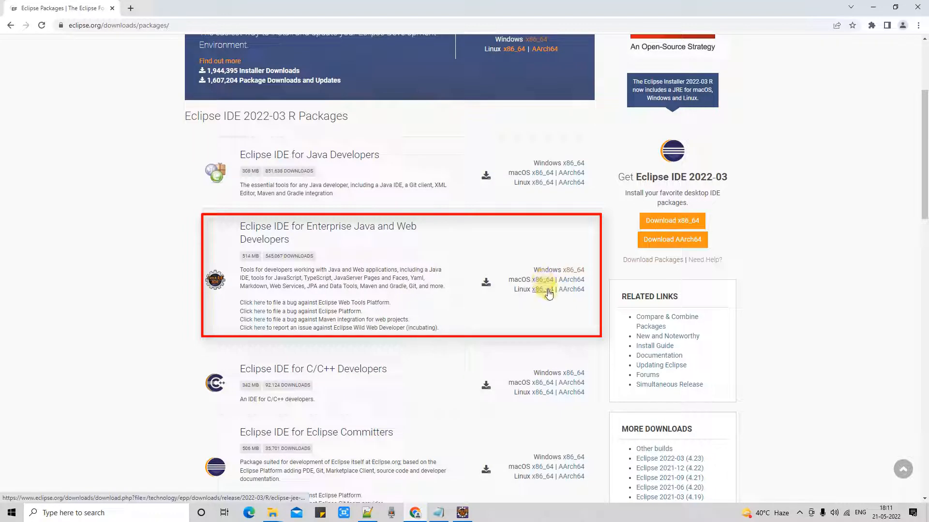
left_click_drag(530, 270, 561, 270)
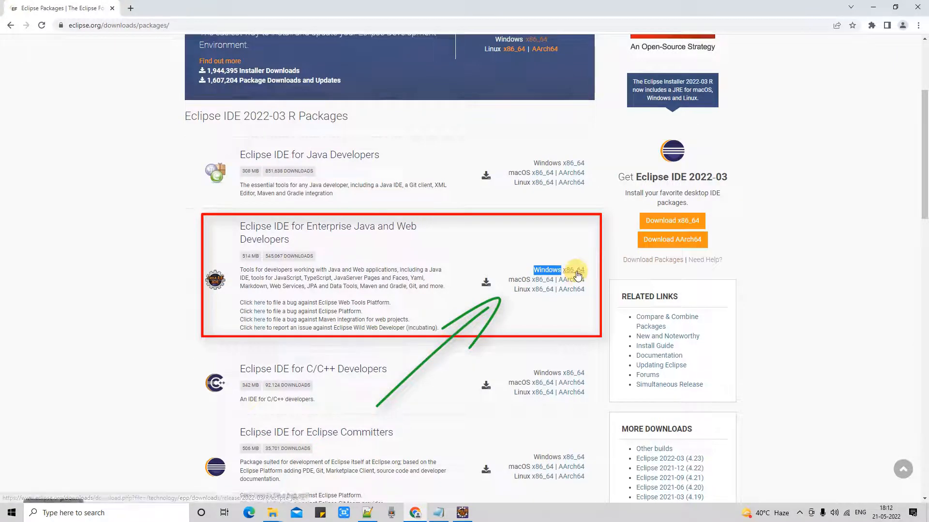
left_click(574, 272)
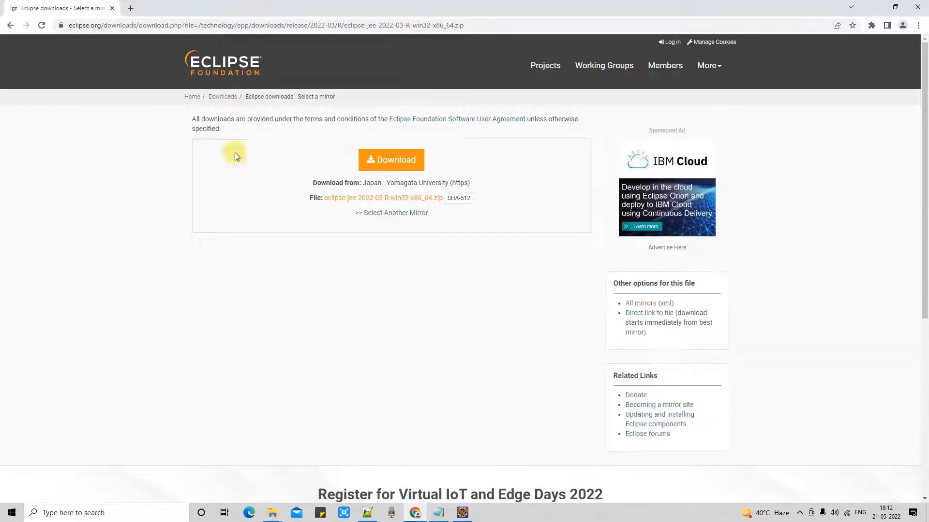
left_click(392, 165)
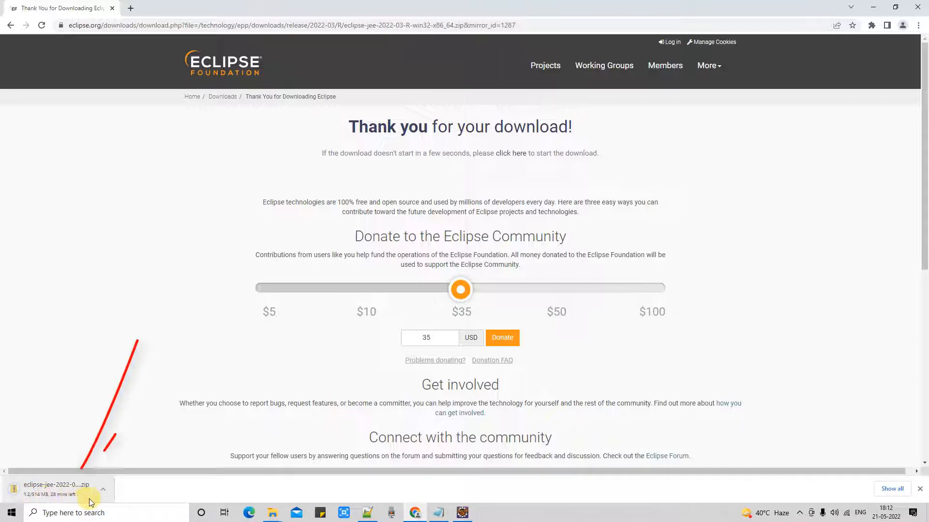
Cancel the running download of the Eclipse 2022-03 zip file.
left_click(103, 490)
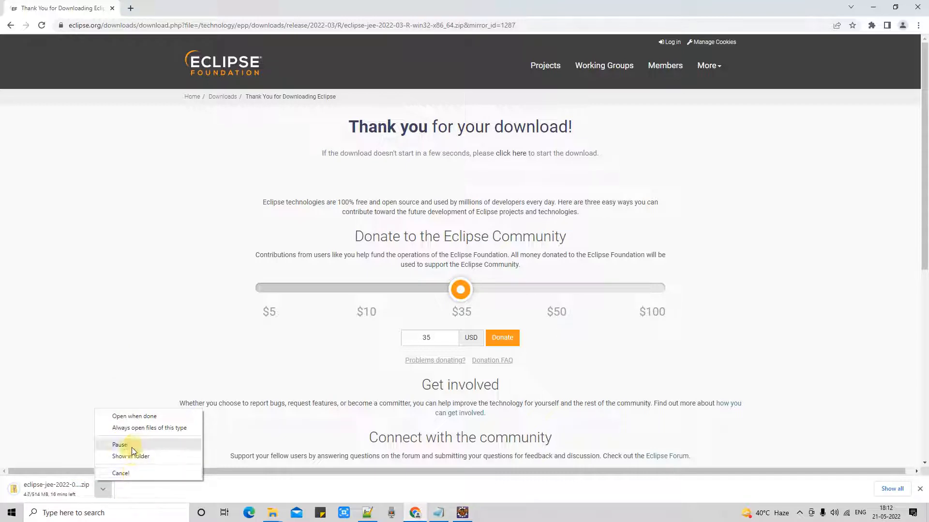
left_click(135, 474)
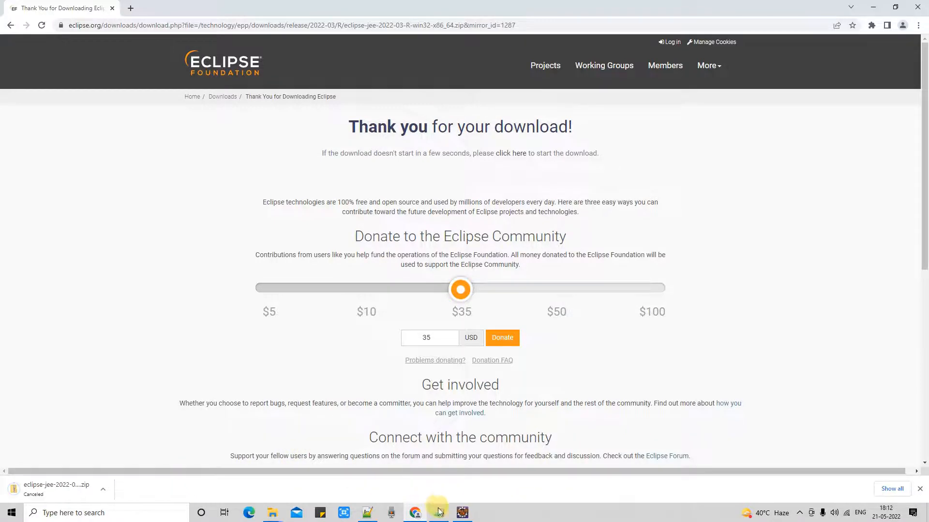
Switch to File Explorer, go to the Softwares Tools folder and select the extracted eclipse-jee-2022-03-R-win32-x86_64 folder.
left_click(274, 512)
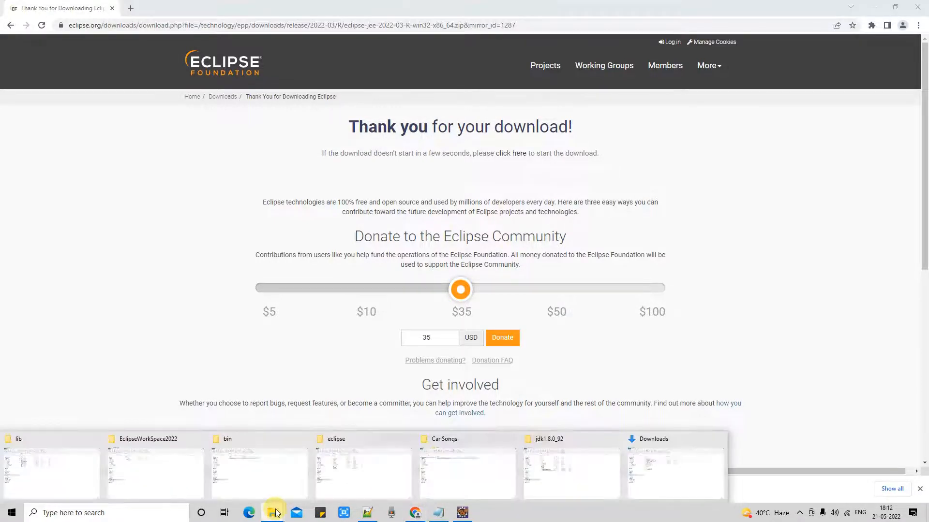
mouse_move(173, 462)
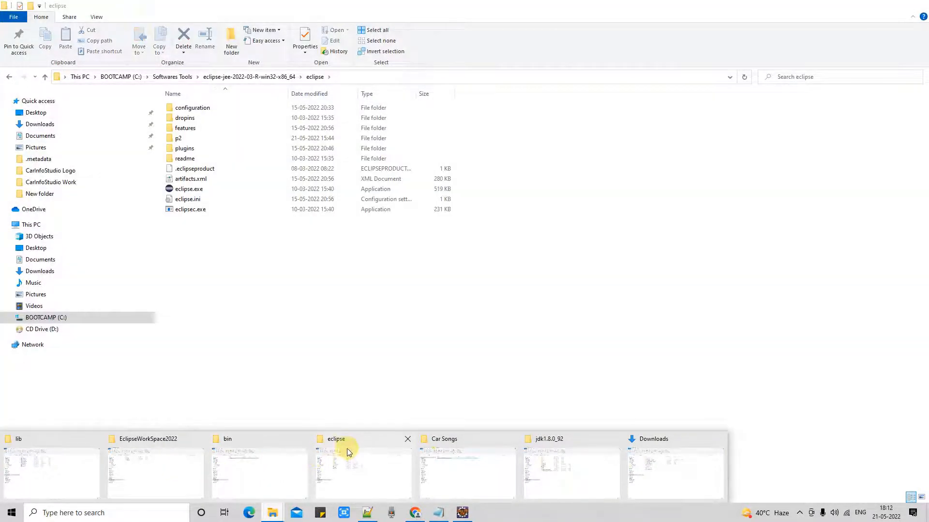
left_click(348, 451)
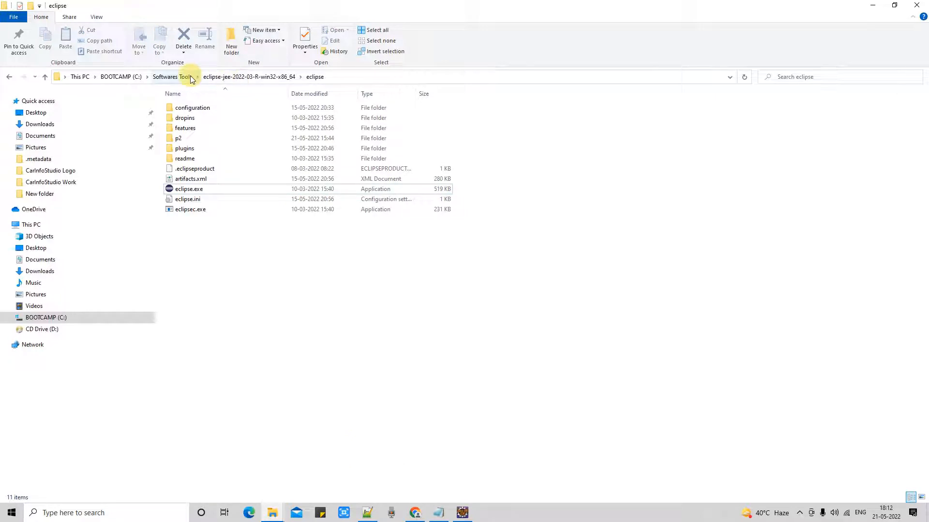
left_click(189, 78)
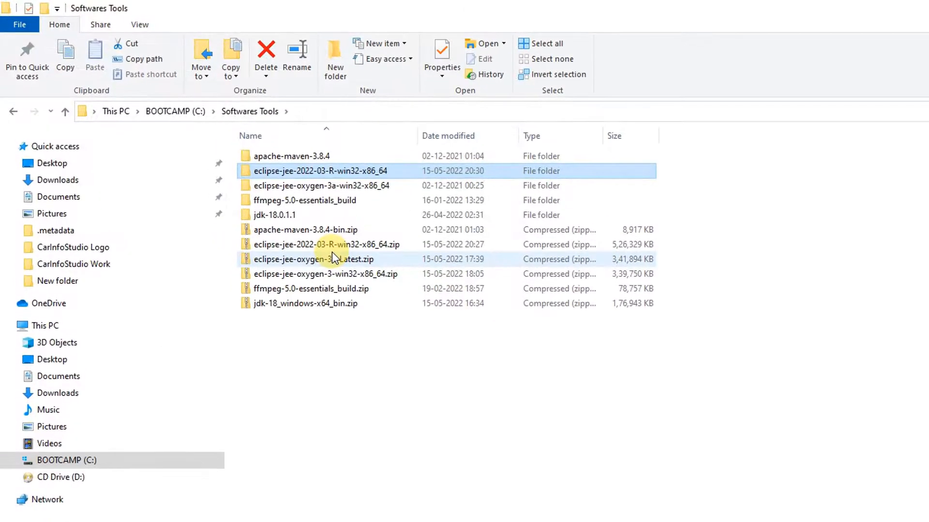
right_click(335, 247)
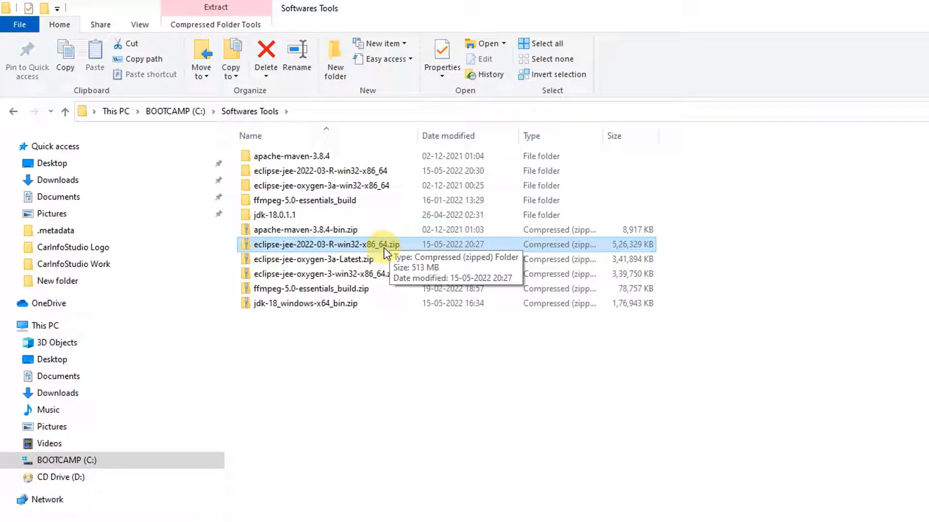
left_click(356, 171)
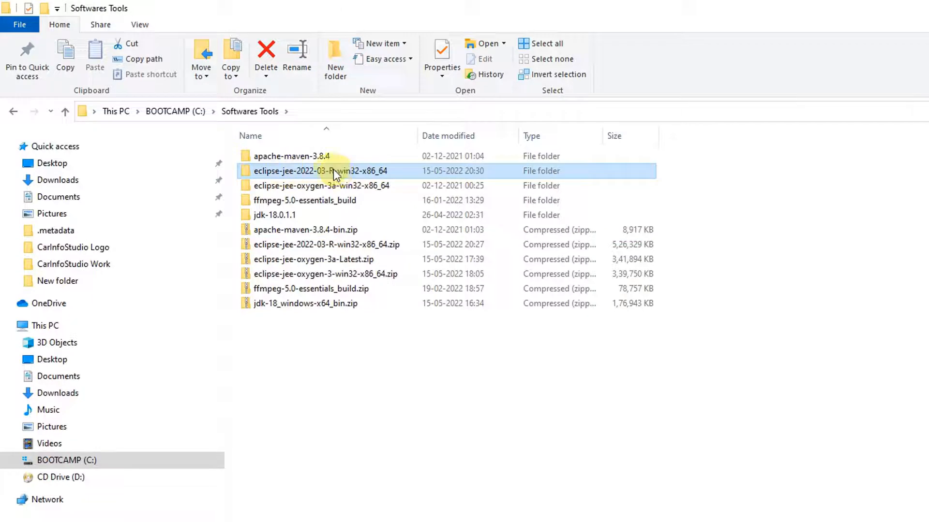
Open the eclipse folder inside eclipse-jee-2022-03-R-win32-x86_64 and launch eclipse.exe.
double_click(333, 170)
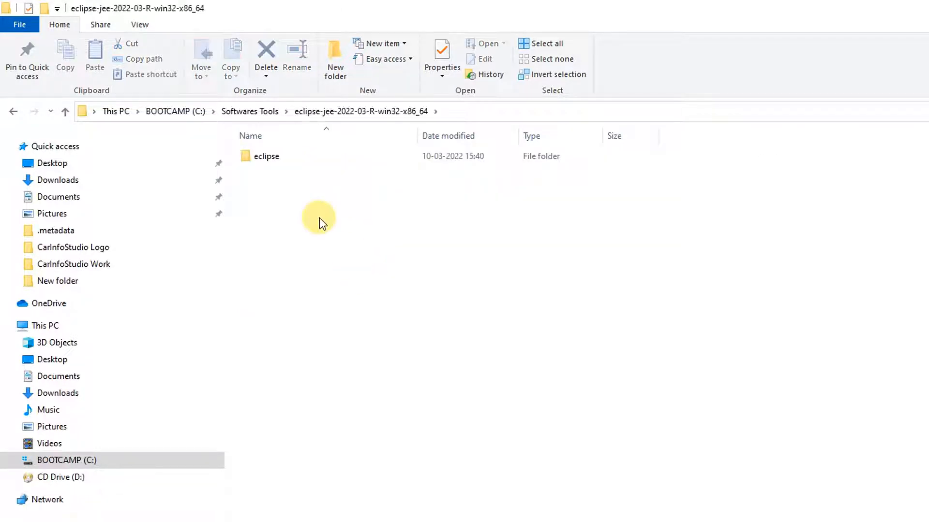
double_click(279, 157)
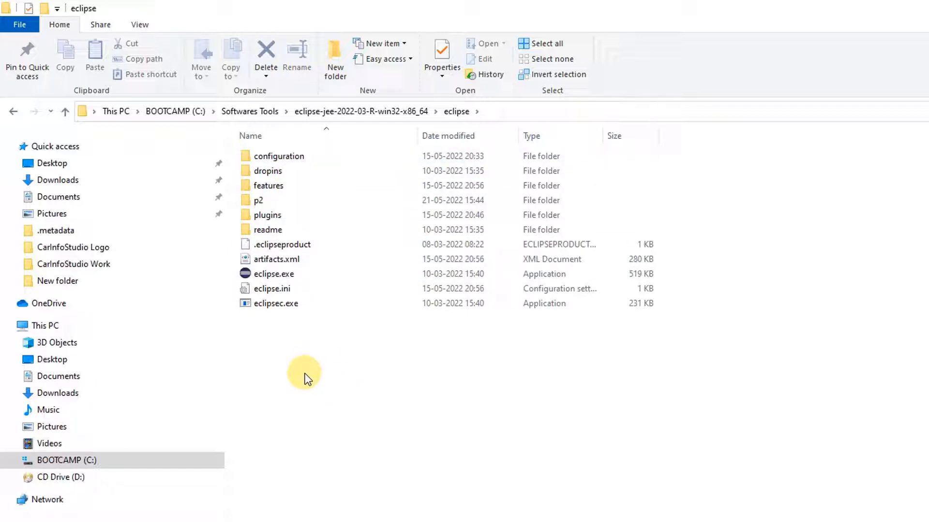
left_click(291, 280)
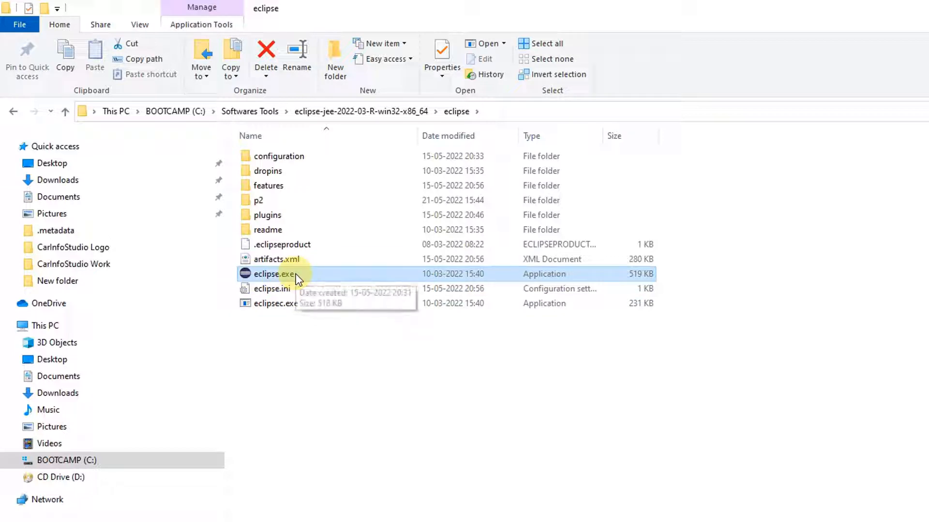
double_click(295, 274)
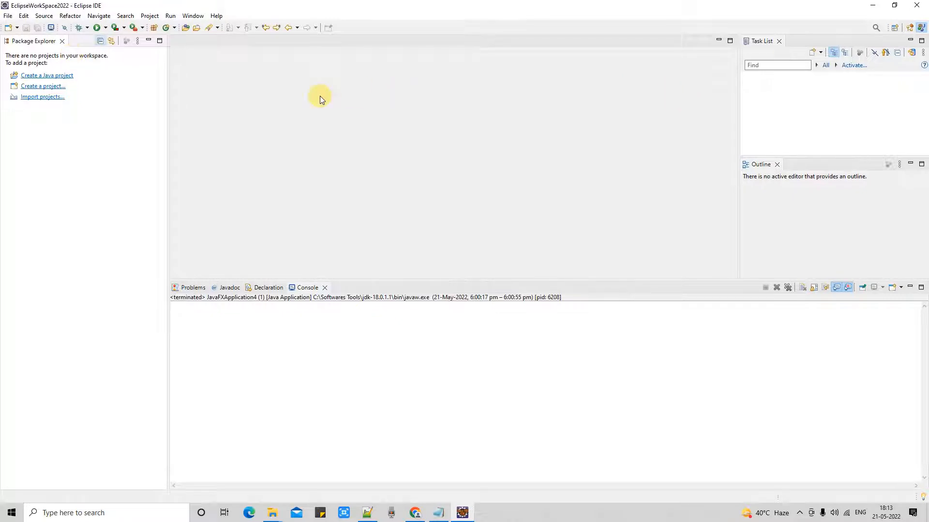
Close the Package Explorer view and switch Eclipse to the Java EE perspective.
left_click(62, 40)
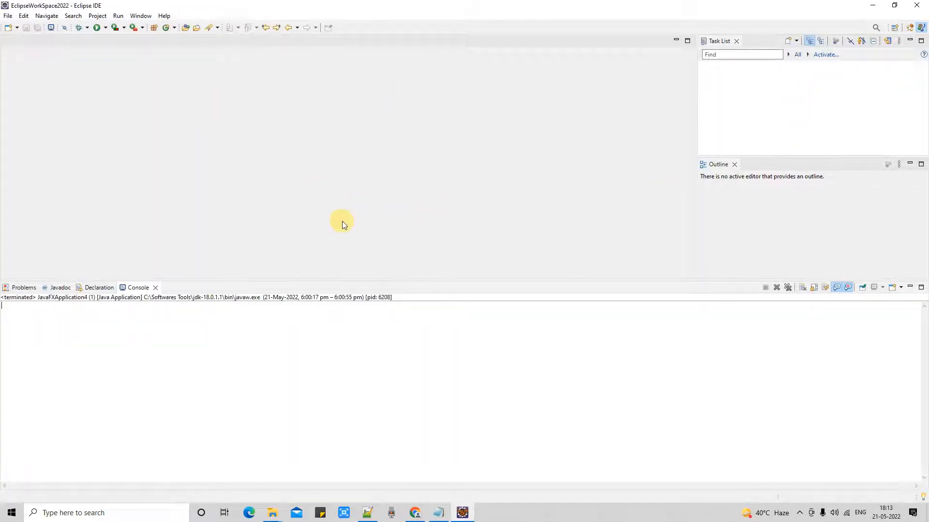
left_click(908, 29)
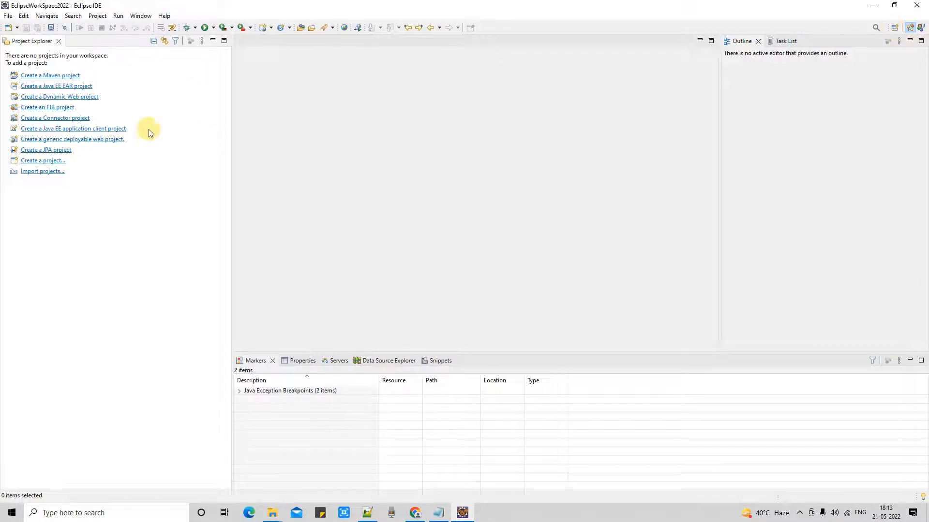
Return to Notes.txt in Notepad and highlight the Step 1 label.
key("alt+Tab")
left_click(11, 131)
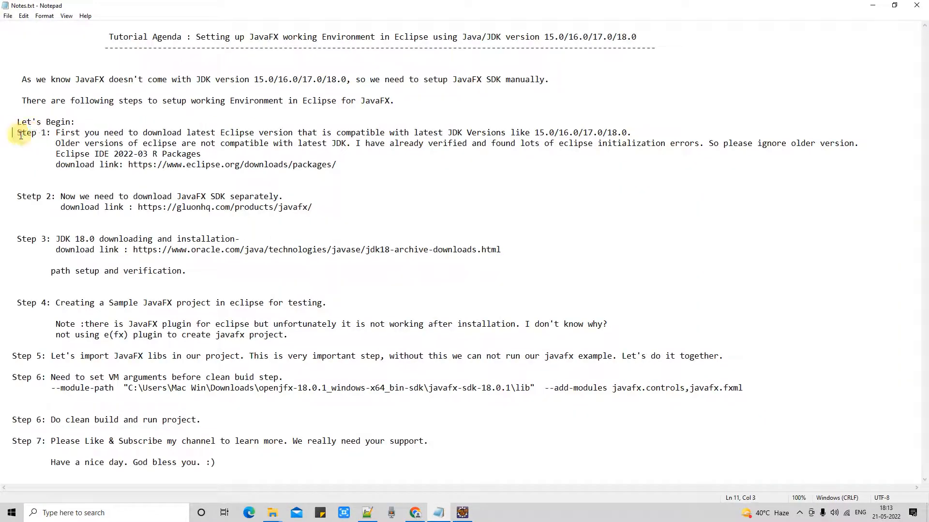
left_click_drag(18, 131, 51, 132)
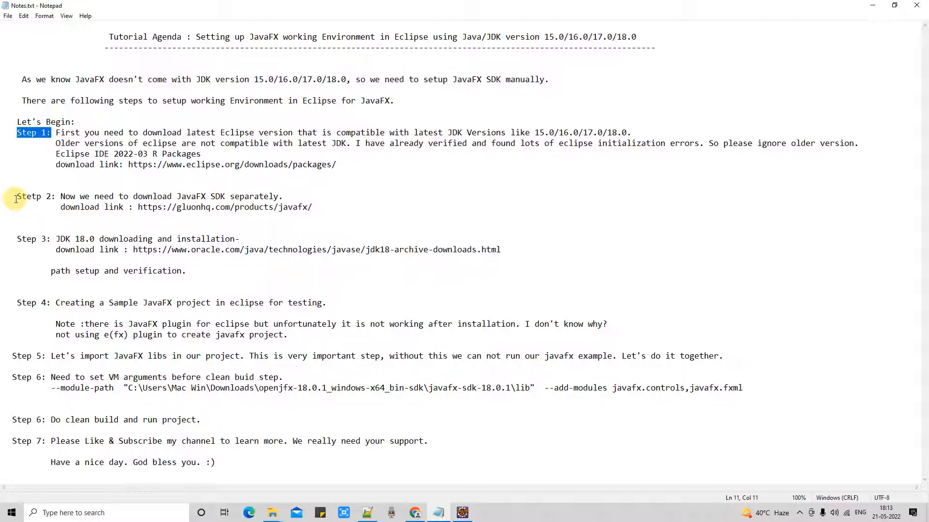
Correct the "Stetp 2" label in the notes to "Step 2" and highlight its JavaFX SDK download instruction.
left_click(37, 197)
key("BackSpace")
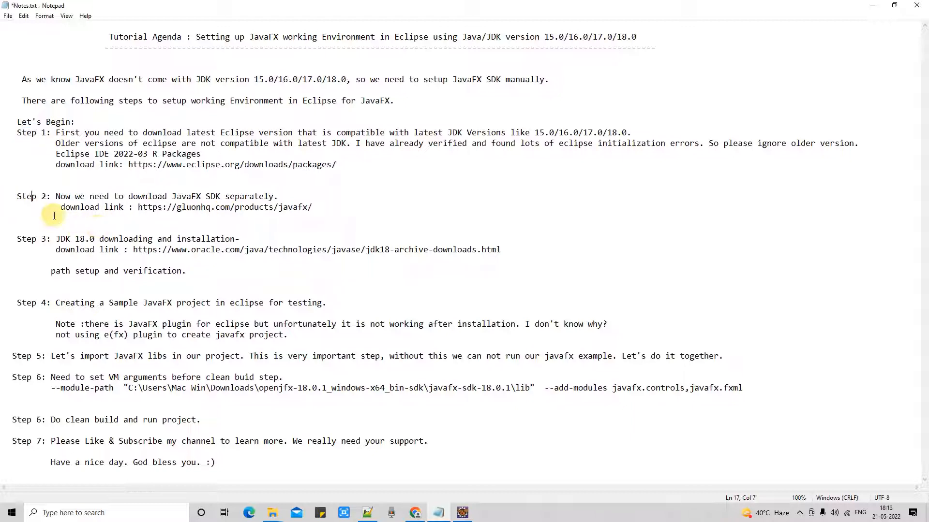
left_click_drag(15, 197, 49, 195)
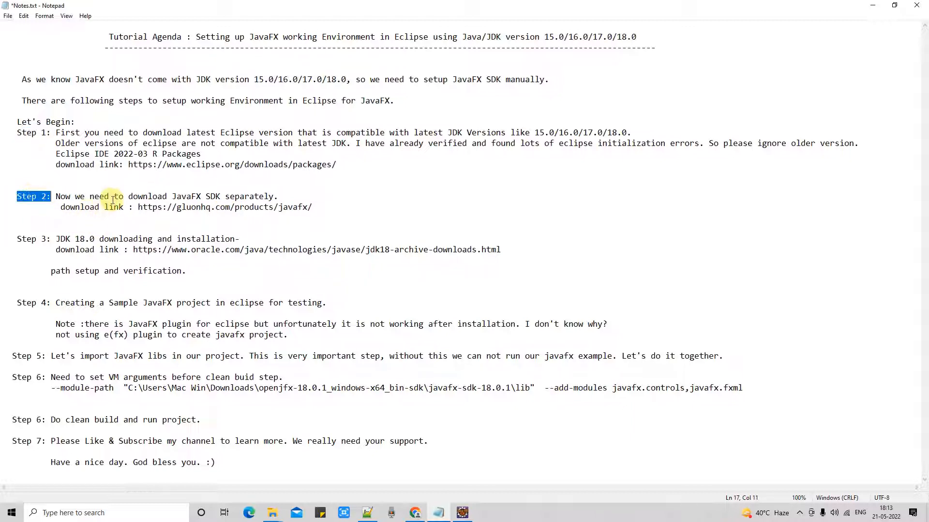
double_click(129, 196)
left_click_drag(179, 197, 288, 196)
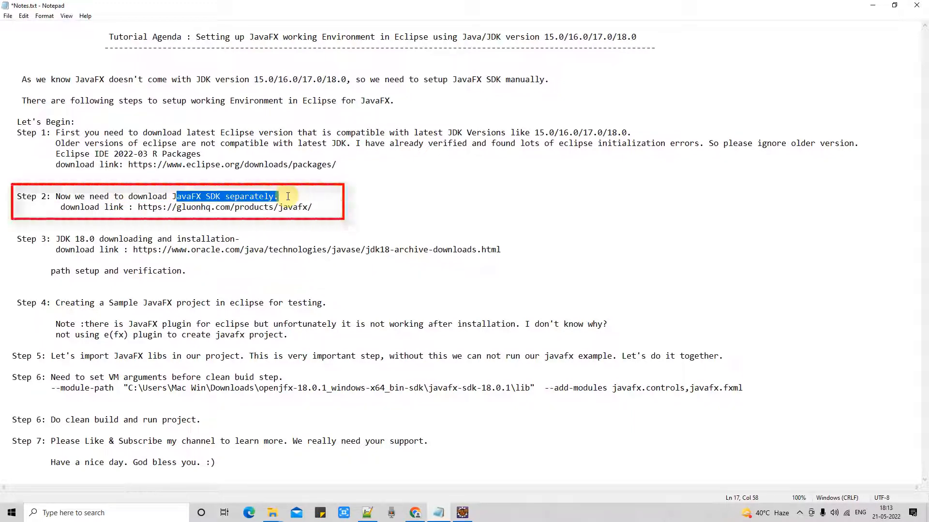
left_click_drag(138, 207, 313, 209)
key("ctrl+c")
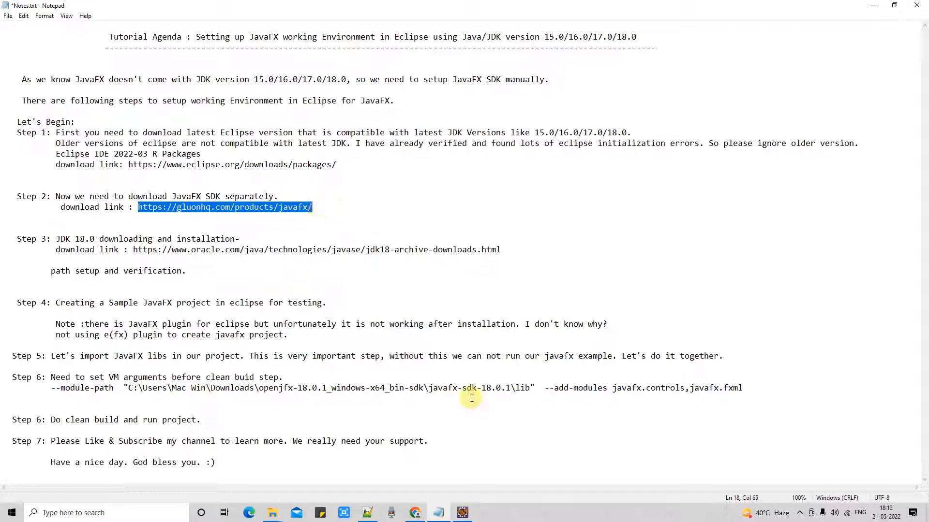
left_click(415, 513)
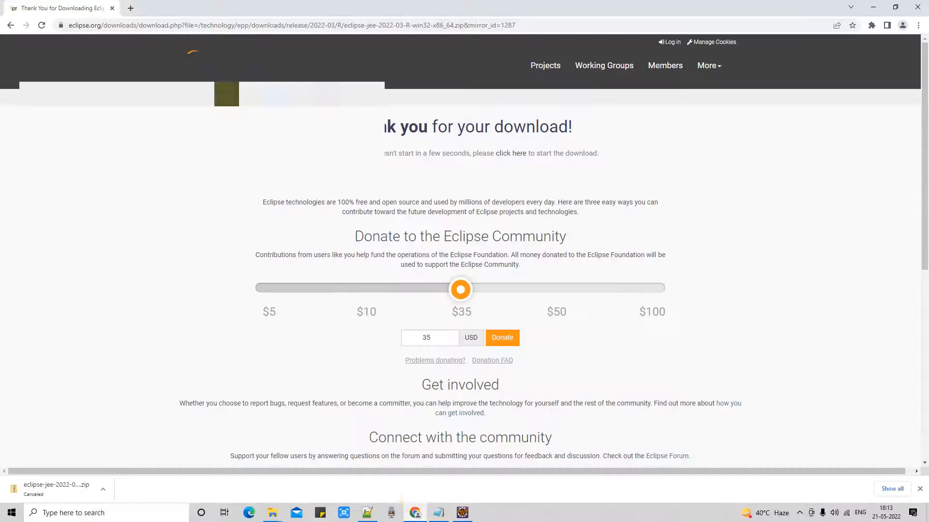
left_click(131, 9)
left_click(148, 25)
key("ctrl+v")
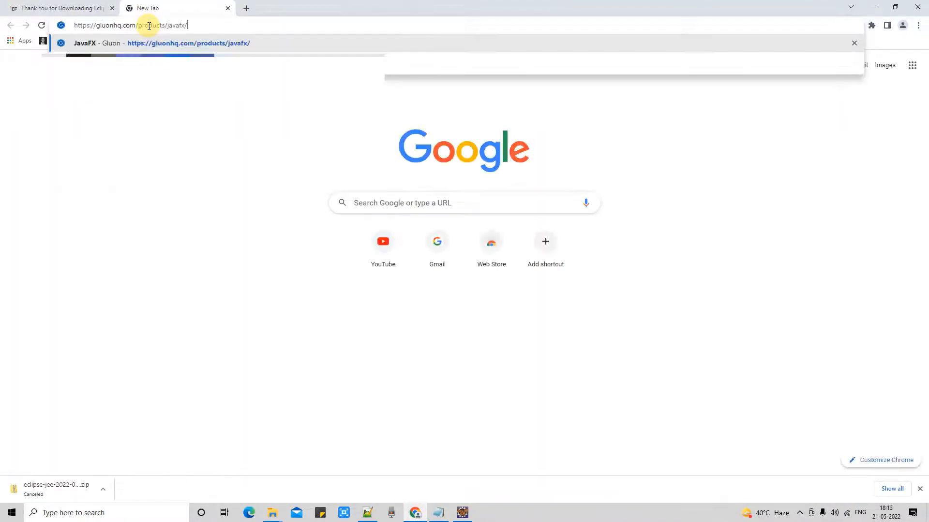
key("Return")
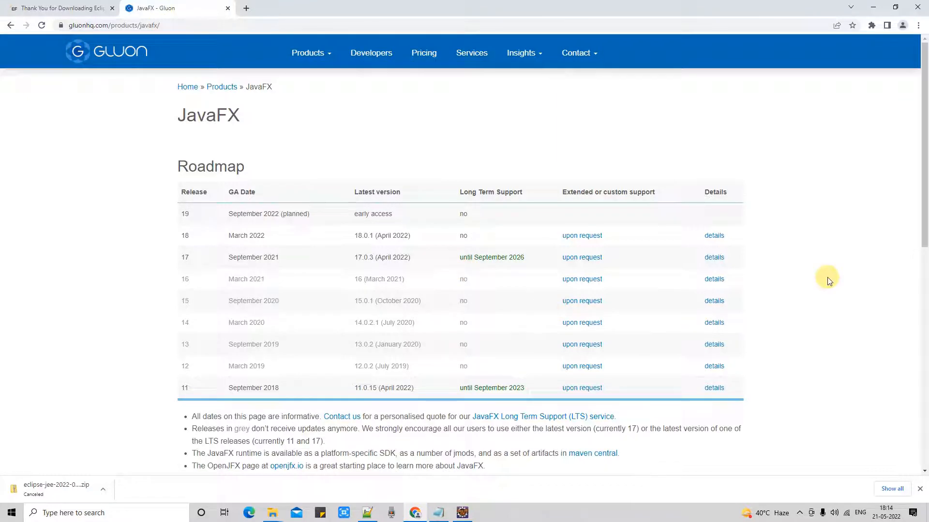
Go to the Downloads section of the JavaFX page and review the available JavaFX versions, keeping 18.0.1 selected.
left_click_drag(926, 150, 874, 265)
left_click_drag(178, 252, 265, 249)
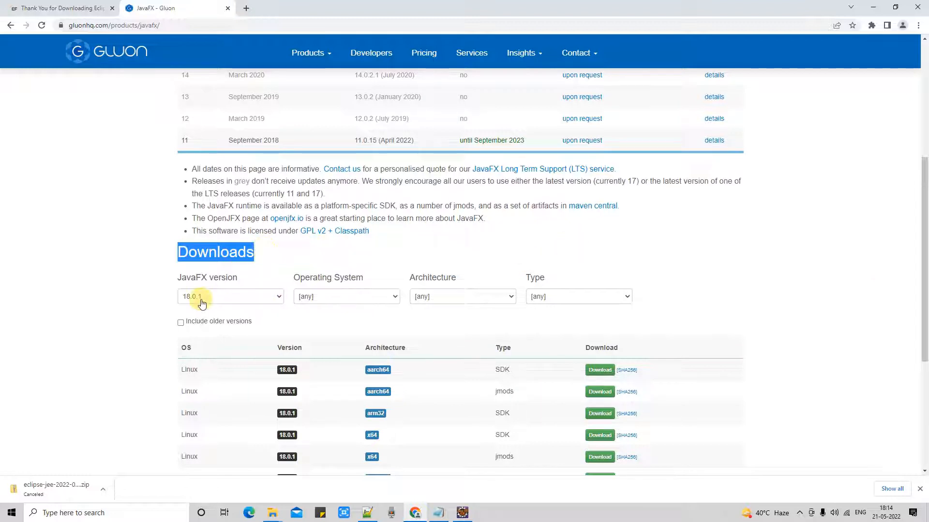
left_click(272, 296)
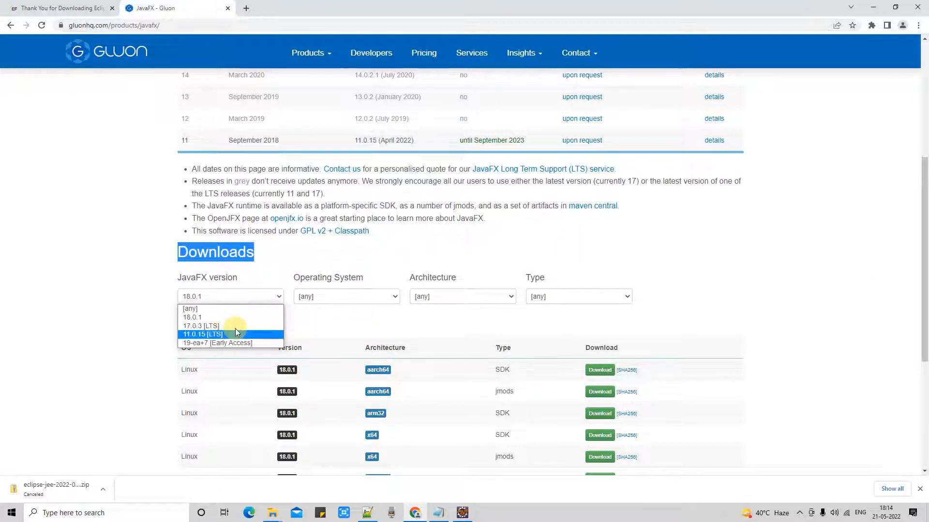
left_click(234, 294)
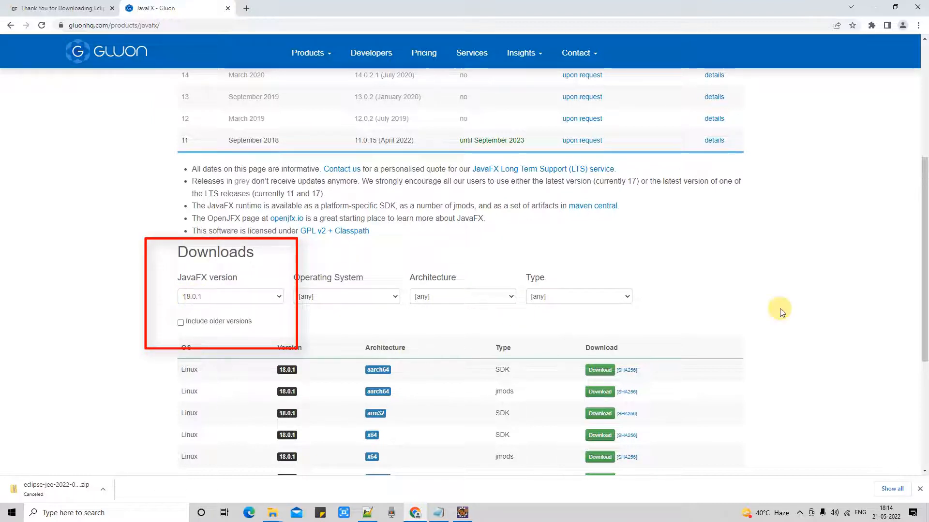
Find the Windows x64 SDK entry for JavaFX 18.0.1 in the downloads table and download it.
left_click_drag(924, 243, 924, 352)
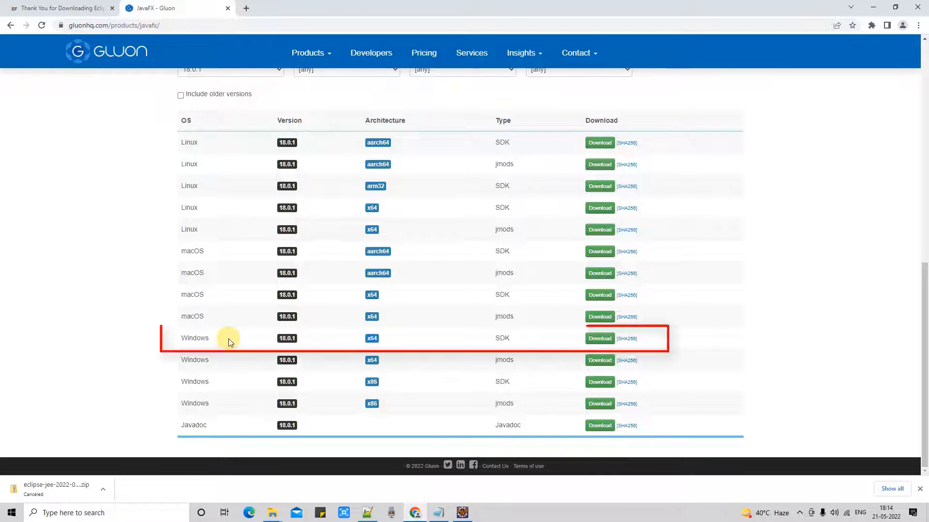
double_click(503, 339)
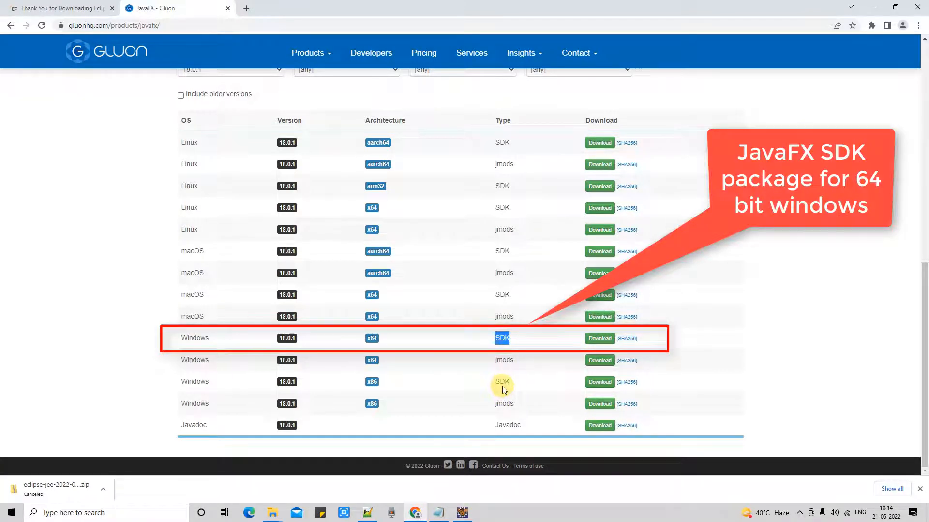
left_click_drag(379, 382, 359, 383)
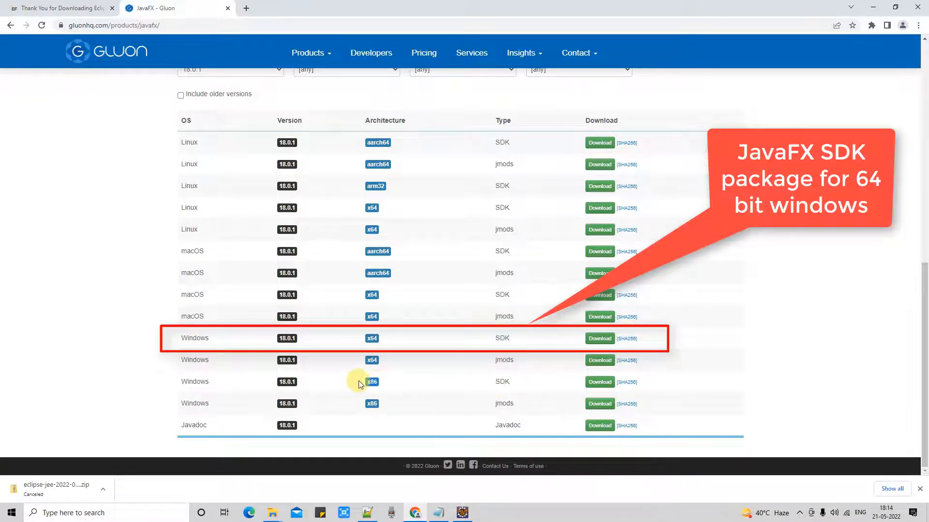
left_click_drag(380, 339, 366, 339)
double_click(500, 345)
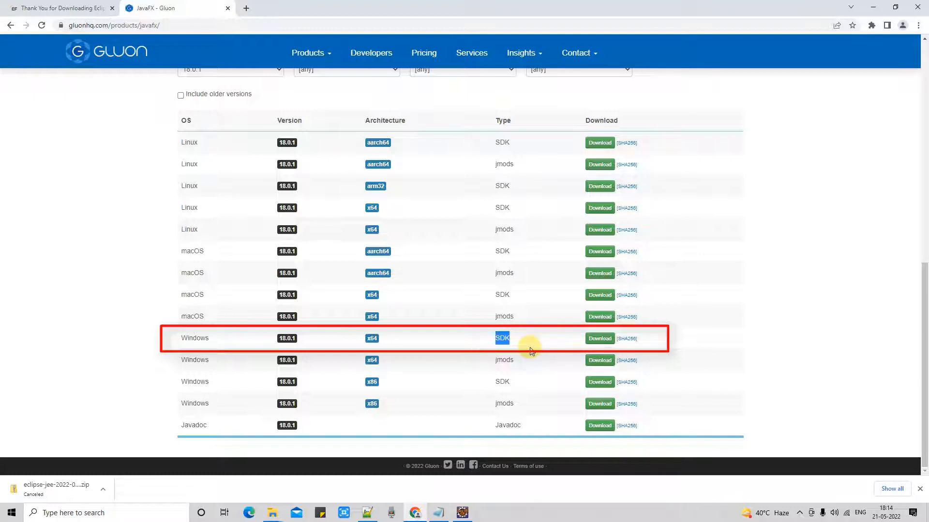
left_click(600, 340)
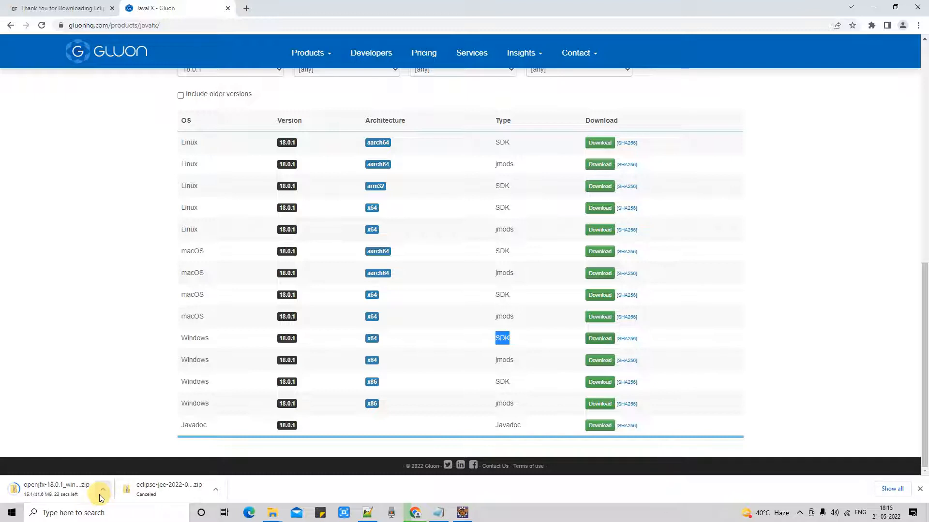
Switch to the Downloads folder in File Explorer and view the 7-Zip extraction options for openjfx-18.0.1_windows-x64_bin-sdk.zip.
left_click(273, 512)
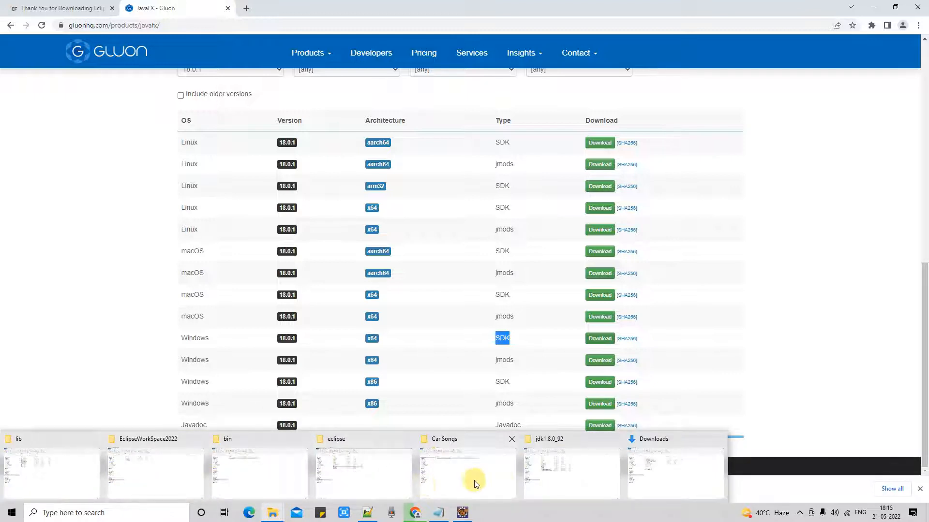
left_click(648, 471)
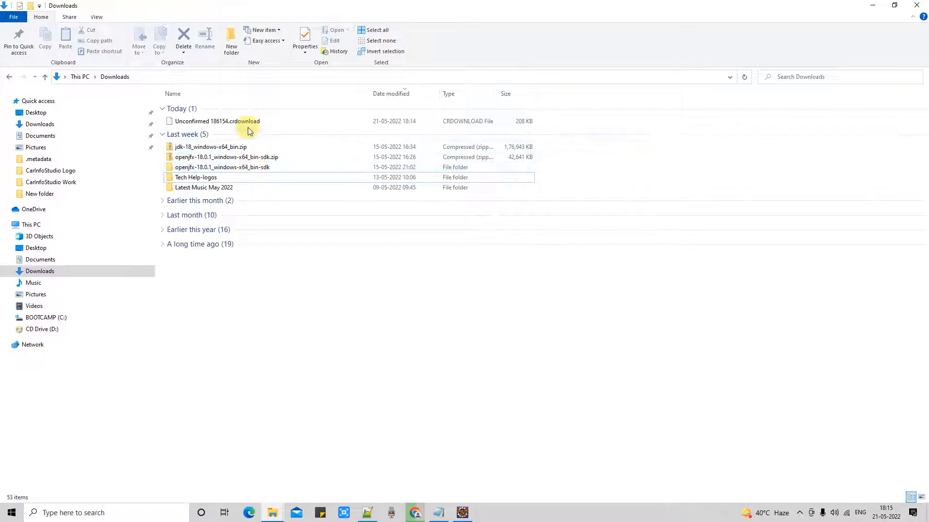
left_click(210, 158)
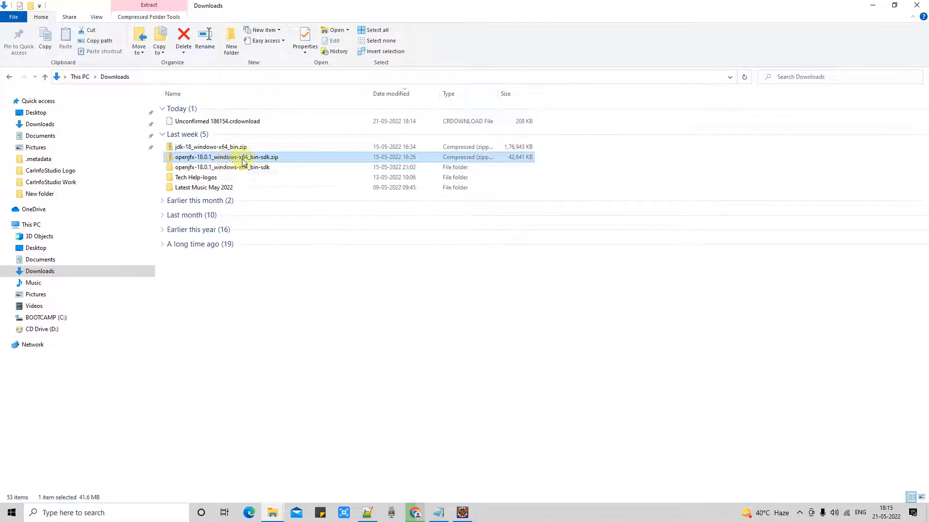
right_click(270, 158)
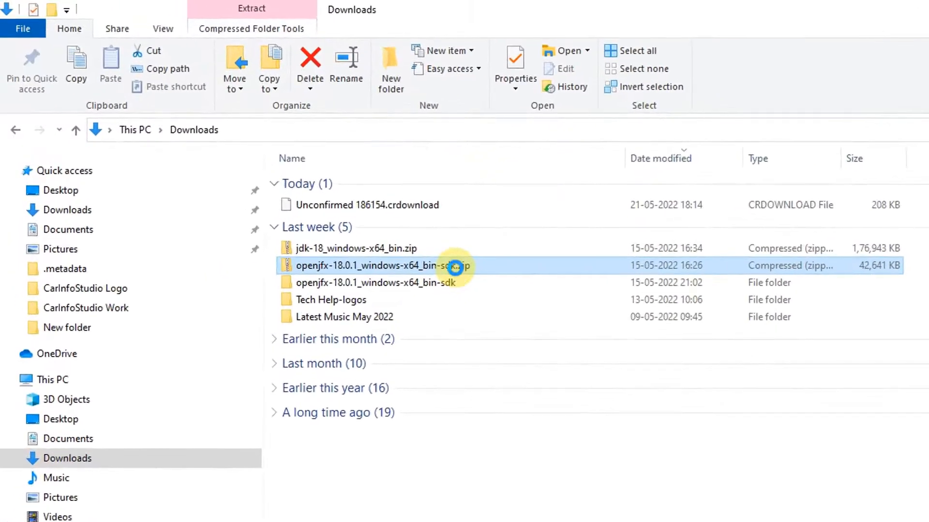
mouse_move(557, 358)
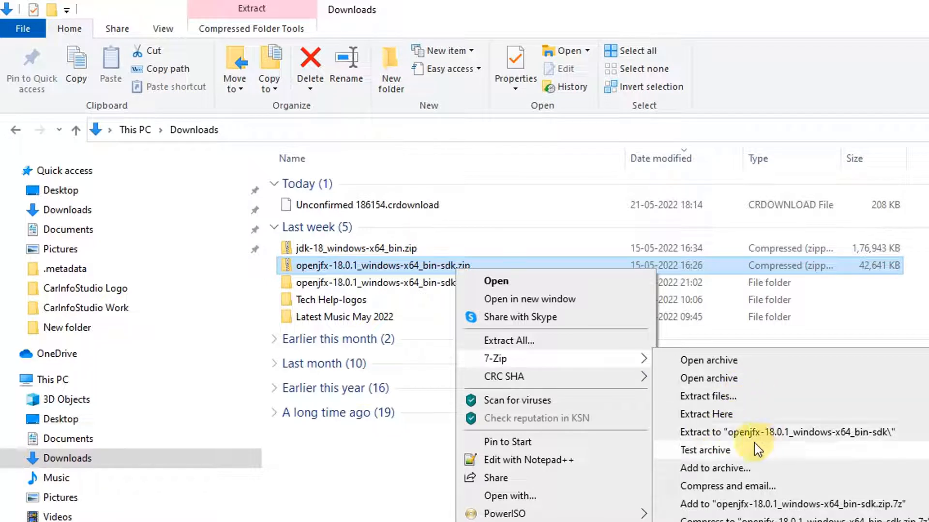
Open the extracted openjfx-18.0.1_windows-x64_bin-sdk folder, go to javafx-sdk-18.0.1\lib and review the JavaFX JAR files.
left_click(428, 285)
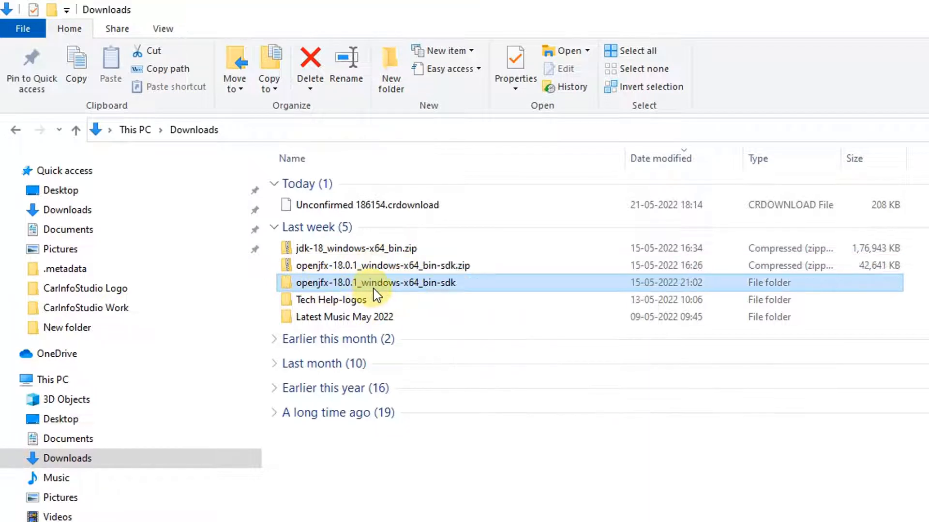
double_click(407, 292)
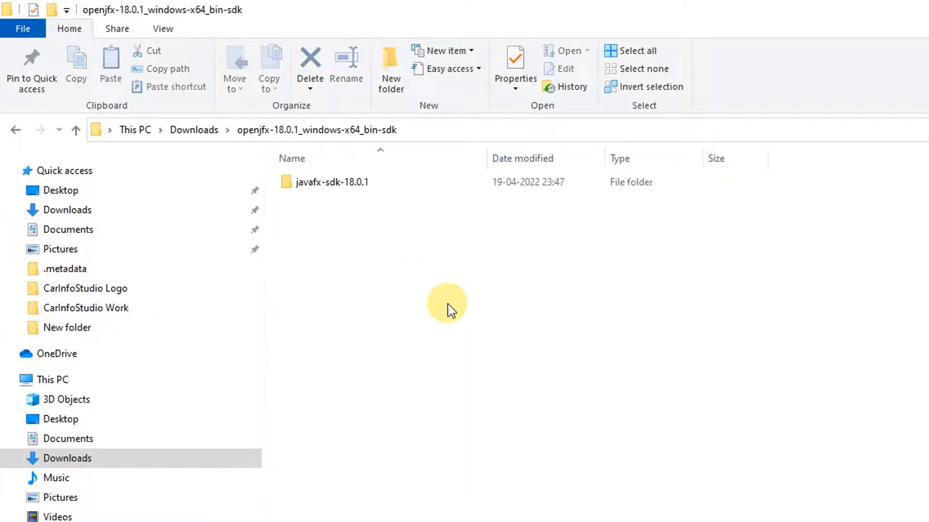
double_click(349, 192)
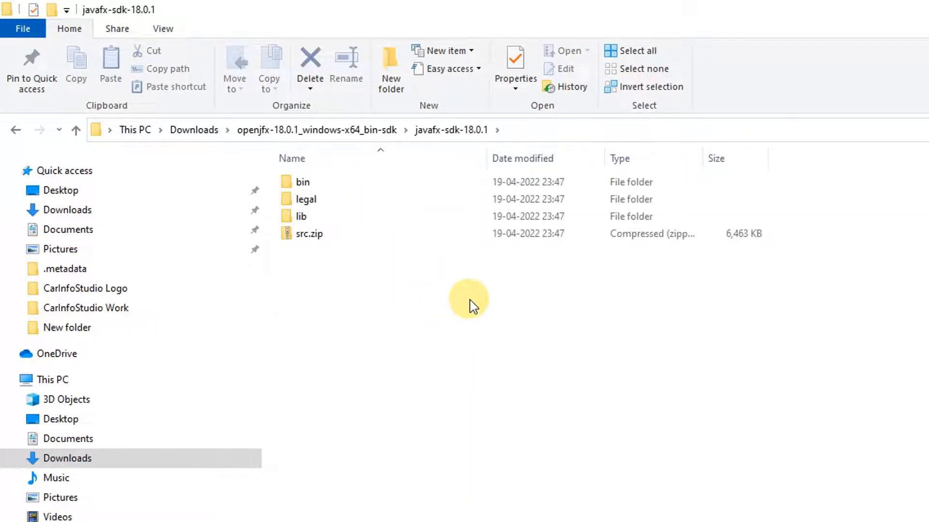
left_click(304, 219)
double_click(304, 220)
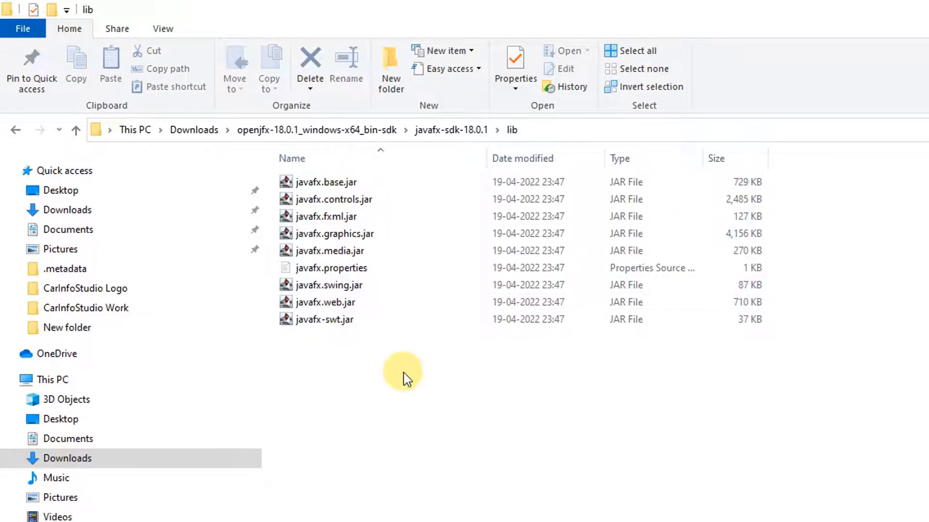
left_click_drag(407, 375, 338, 195)
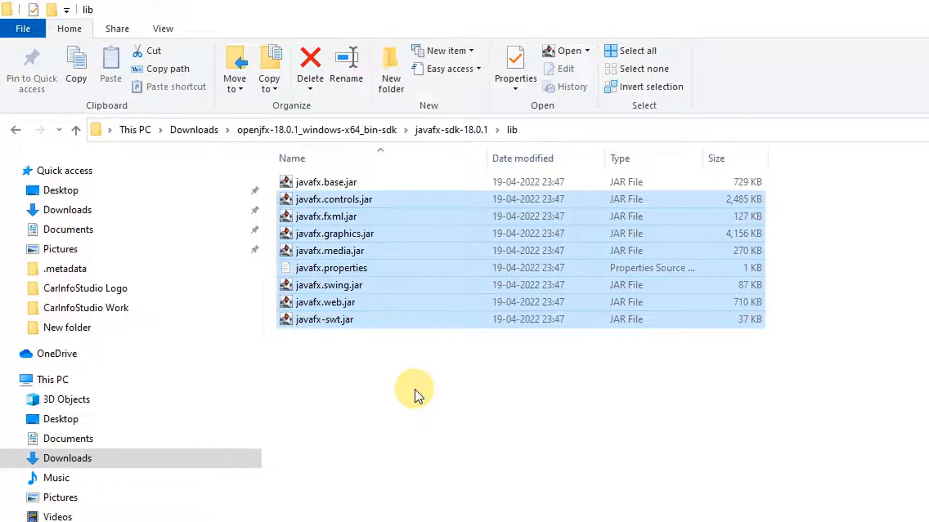
left_click(476, 341)
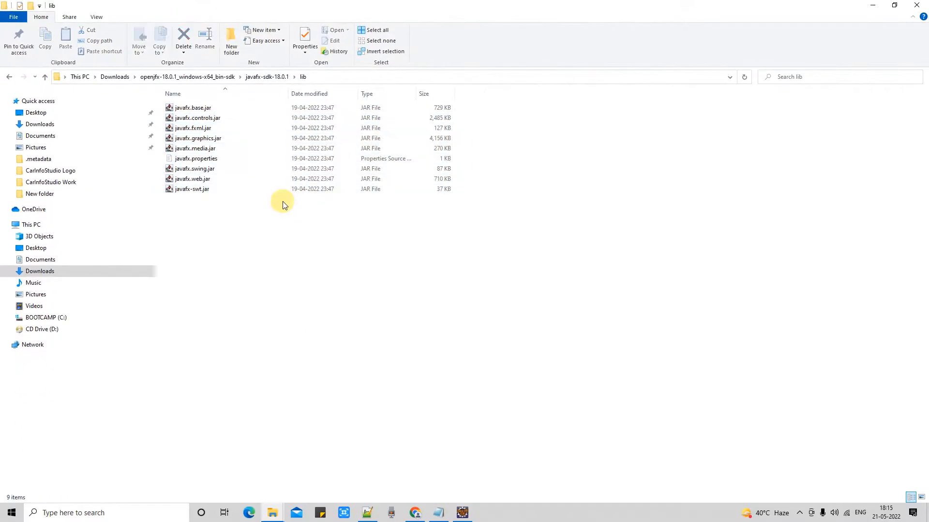
Return to Notes.txt in Notepad and highlight "JDK 18.0" in the Step 3 line.
left_click(438, 514)
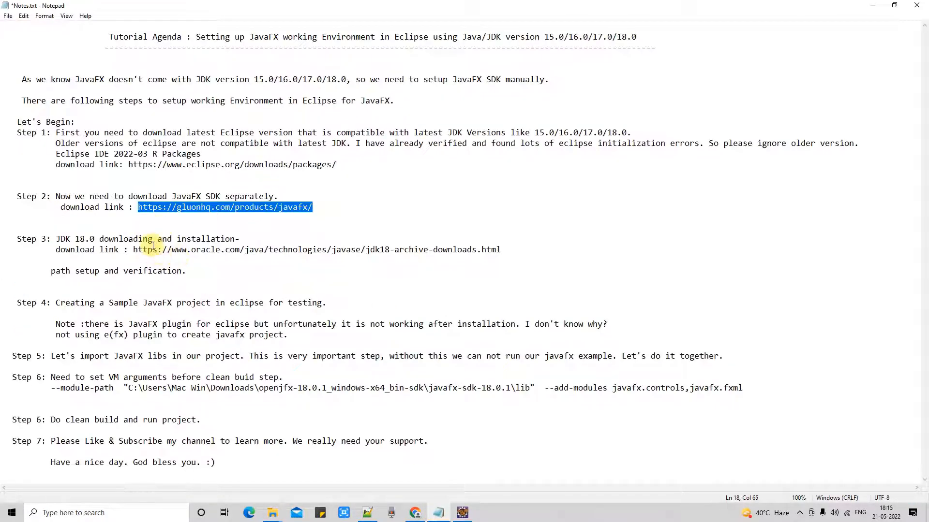
left_click_drag(51, 239, 92, 245)
left_click(75, 261)
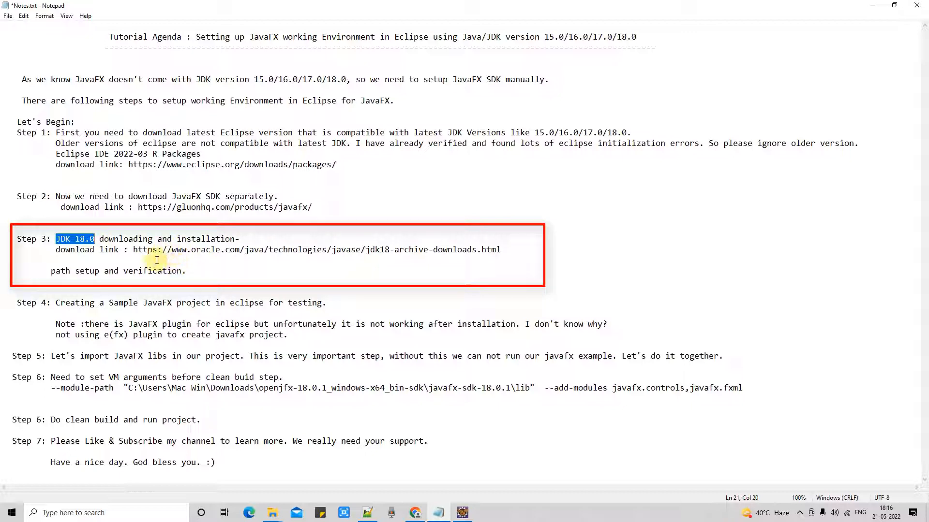
Copy the Step 3 Oracle link for the jdk18-archive-downloads.html page and open it in a new Chrome tab.
left_click_drag(133, 248, 510, 250)
key("ctrl+c")
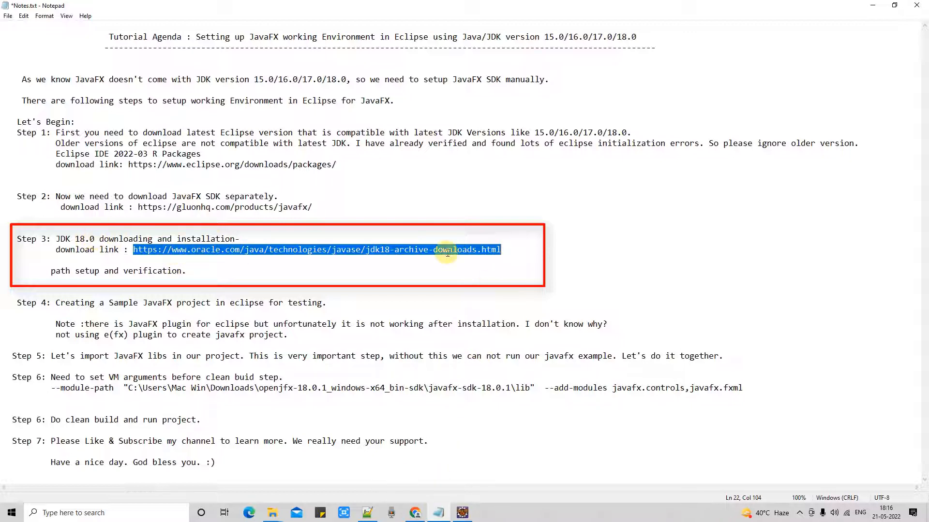
left_click(415, 512)
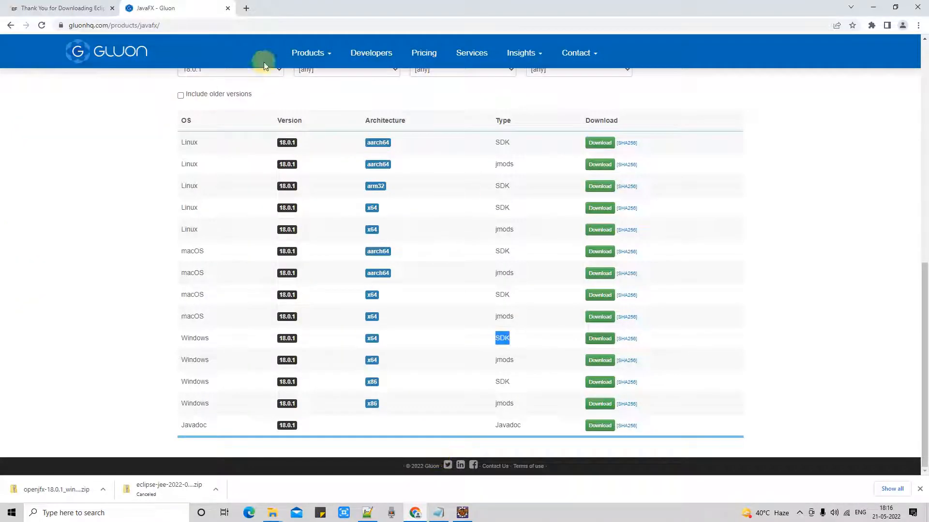
left_click(246, 9)
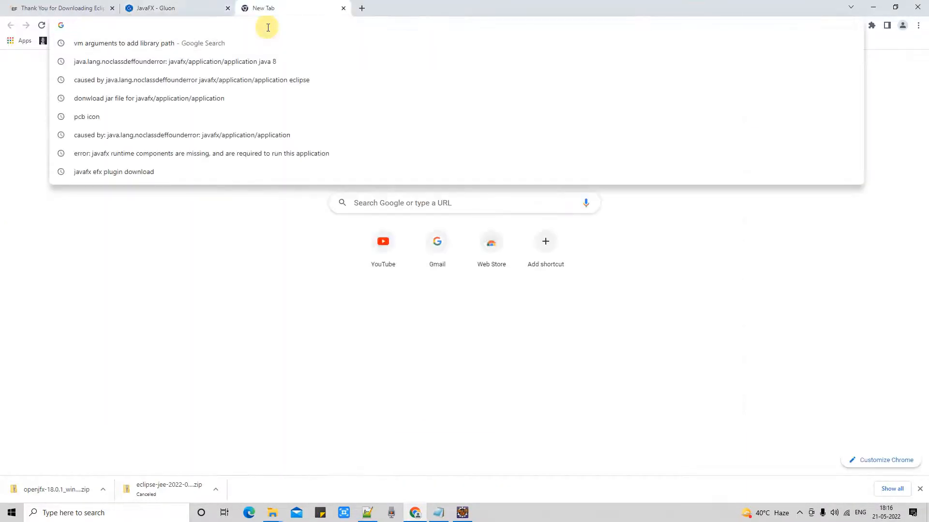
key("ctrl+v")
key("Return")
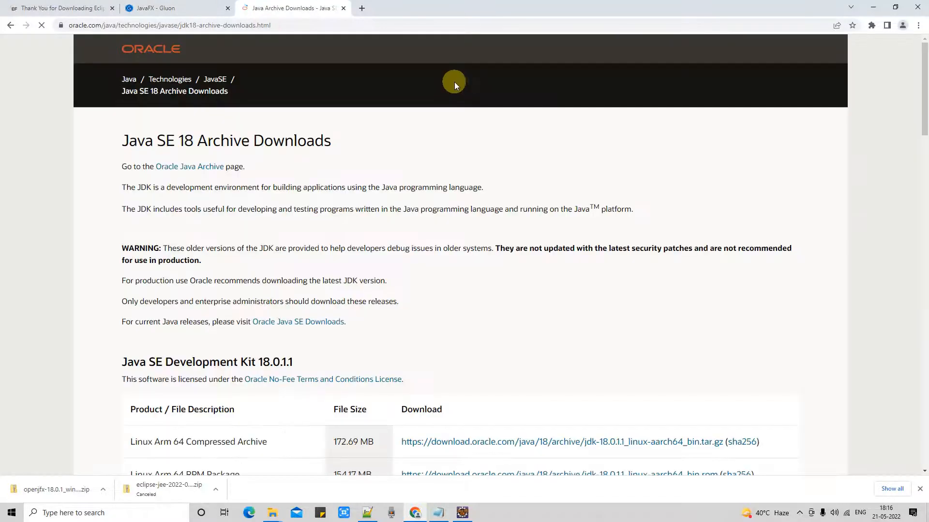
Examine the Java SE Development Kit 18.0.1.1 download list for the Windows x64 packages.
triple_click(341, 141)
left_click_drag(924, 127, 924, 179)
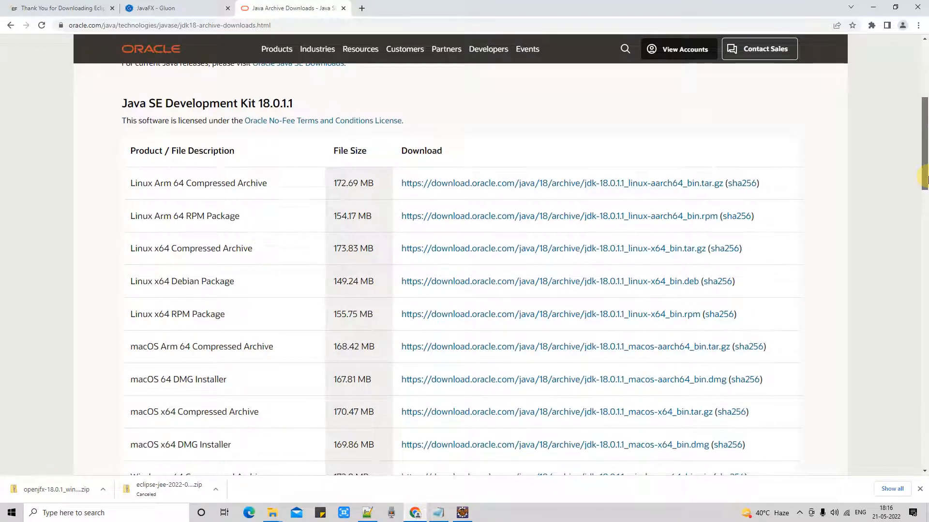
left_click_drag(925, 179, 925, 215)
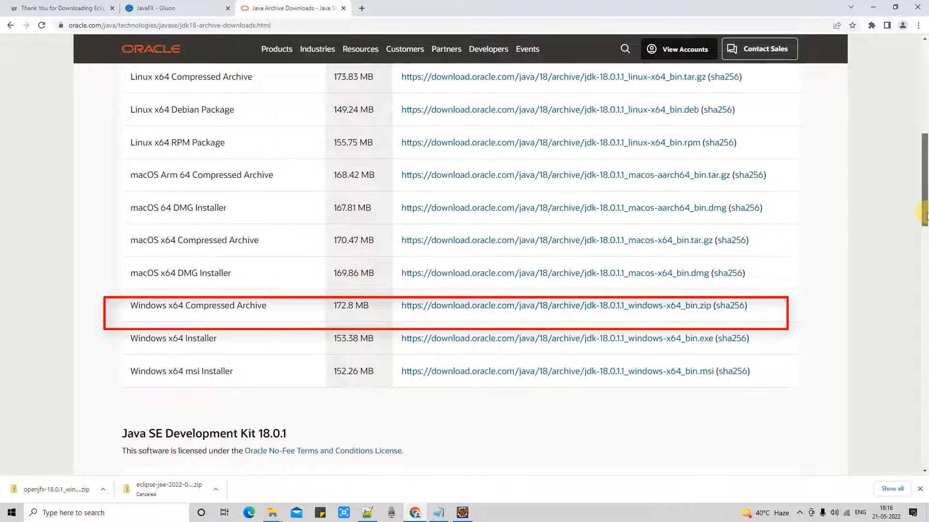
left_click_drag(925, 213, 924, 199)
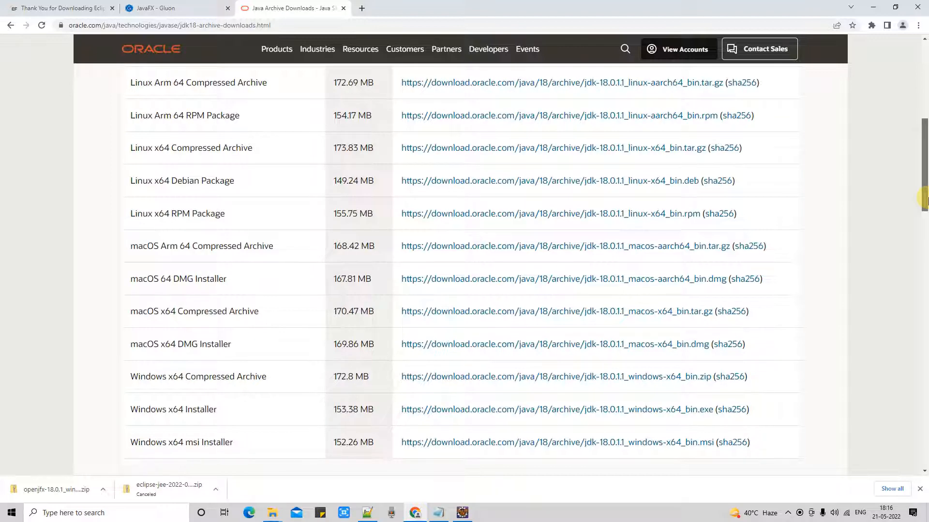
Start downloading the JDK 18.0.1.1 Windows x64 Compressed Archive from the Oracle archive page, and cancel the download.
mouse_move(926, 191)
left_mouse_down()
mouse_move(926, 179)
mouse_move(926, 206)
left_mouse_up()
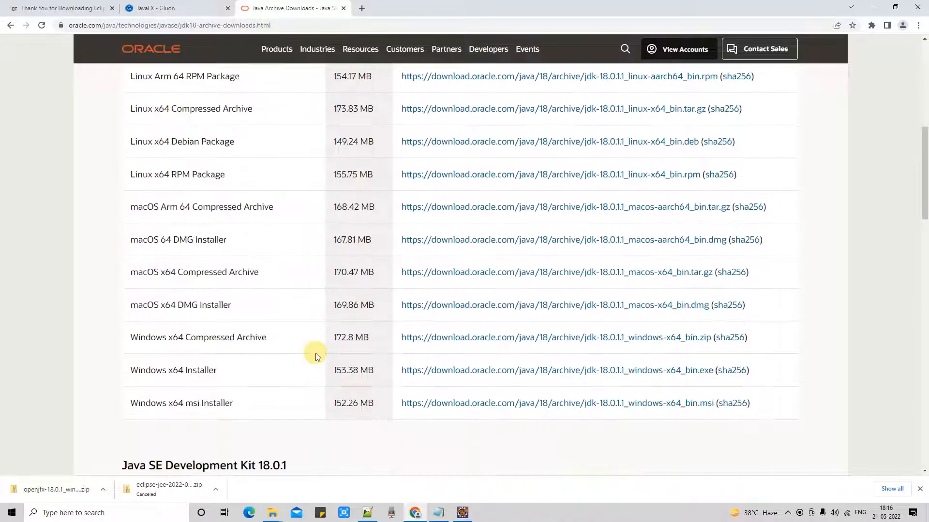
left_click_drag(127, 337, 269, 337)
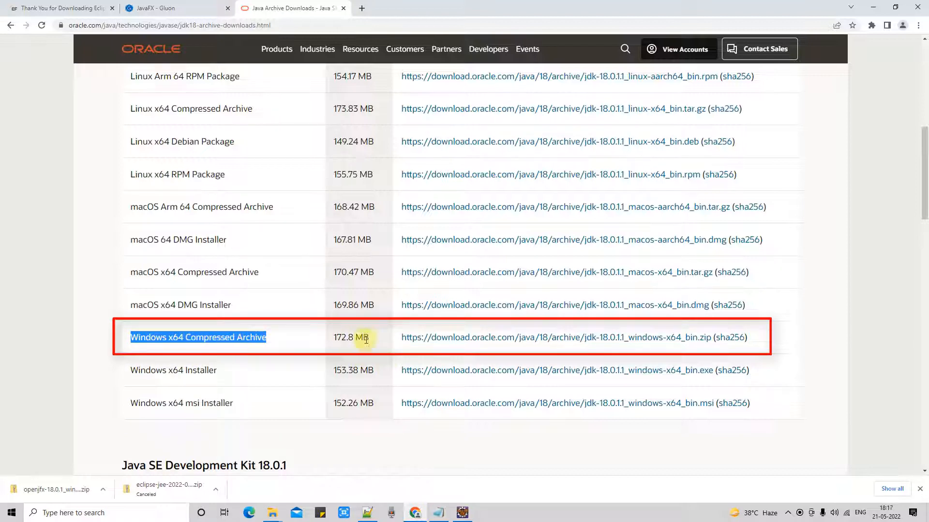
left_click_drag(366, 340, 334, 339)
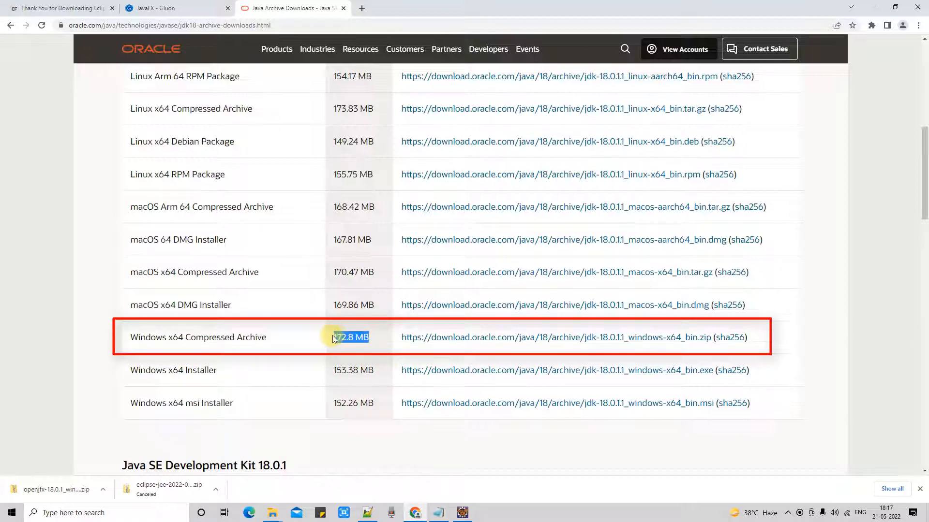
left_click(634, 340)
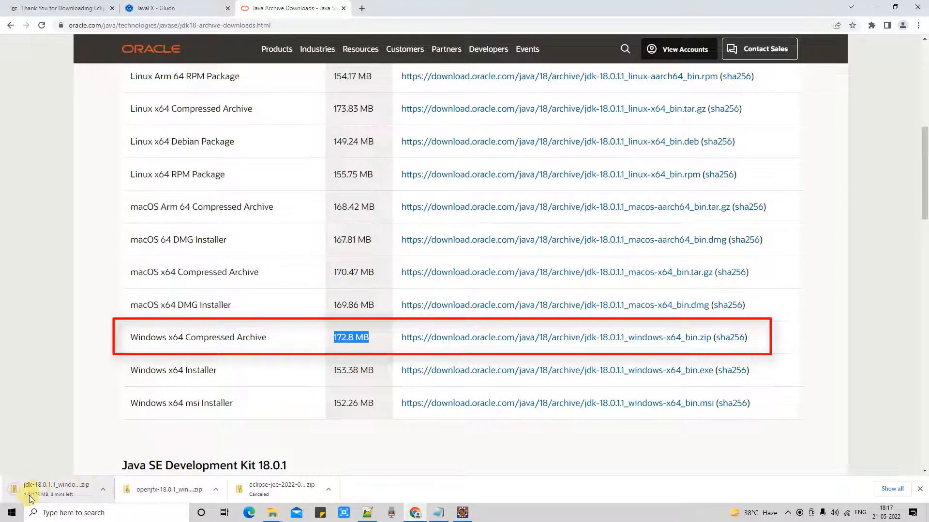
left_click(102, 489)
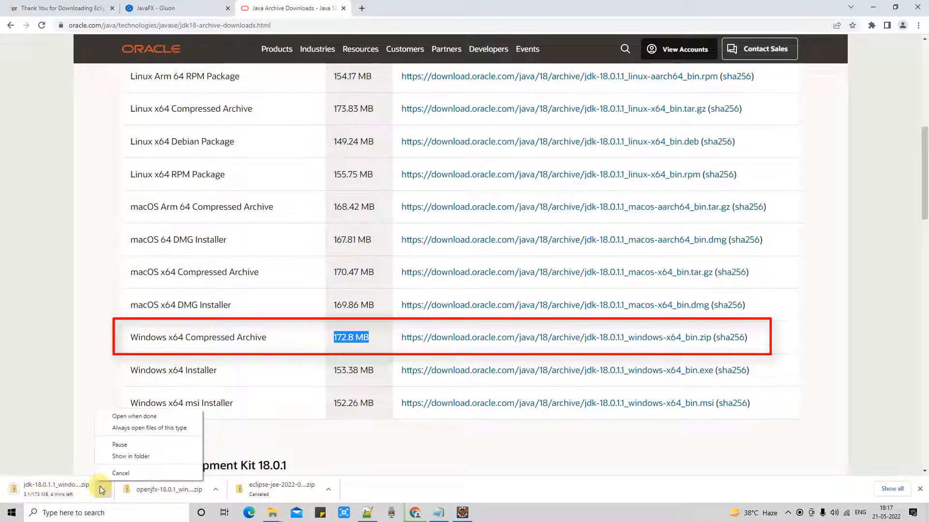
left_click(130, 472)
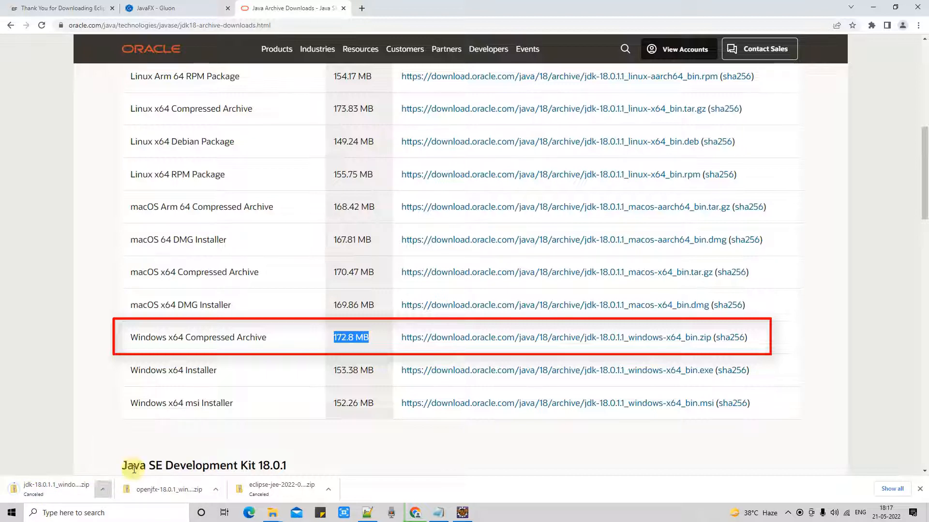
Switch to File Explorer and locate jdk-18_windows-x64_bin.zip in the Downloads folder.
left_click(274, 514)
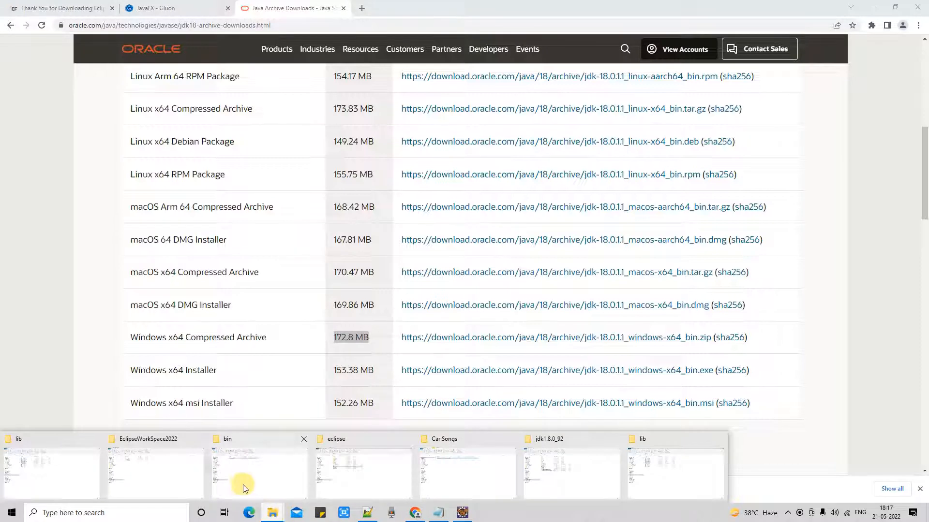
mouse_move(244, 485)
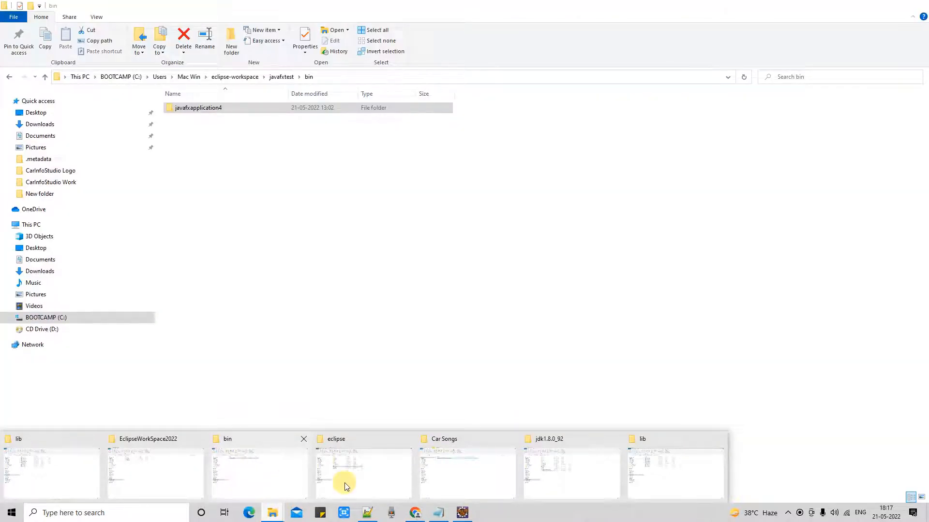
mouse_move(591, 496)
left_click(581, 479)
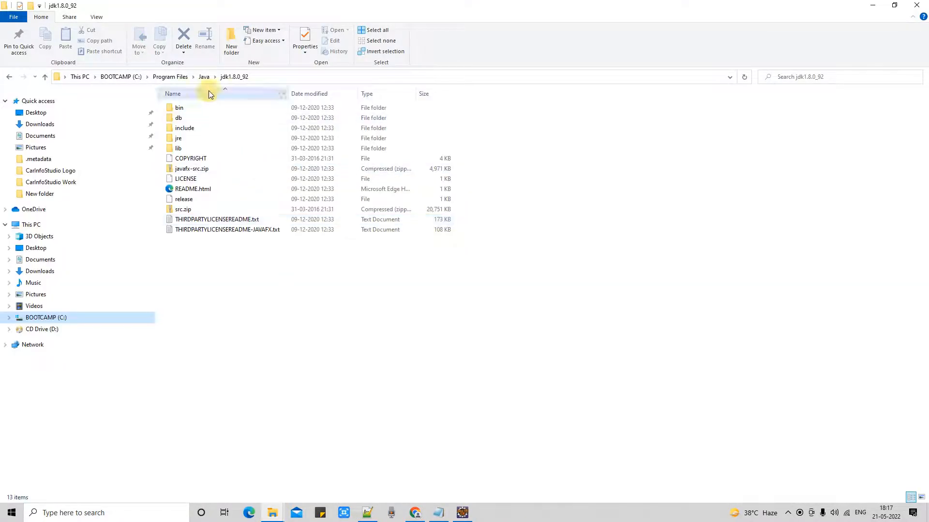
left_click(179, 76)
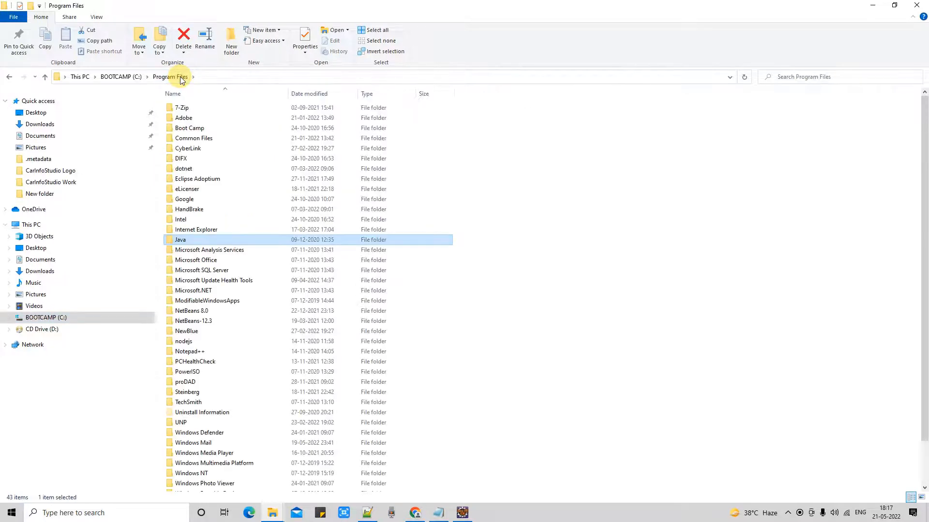
left_click(39, 125)
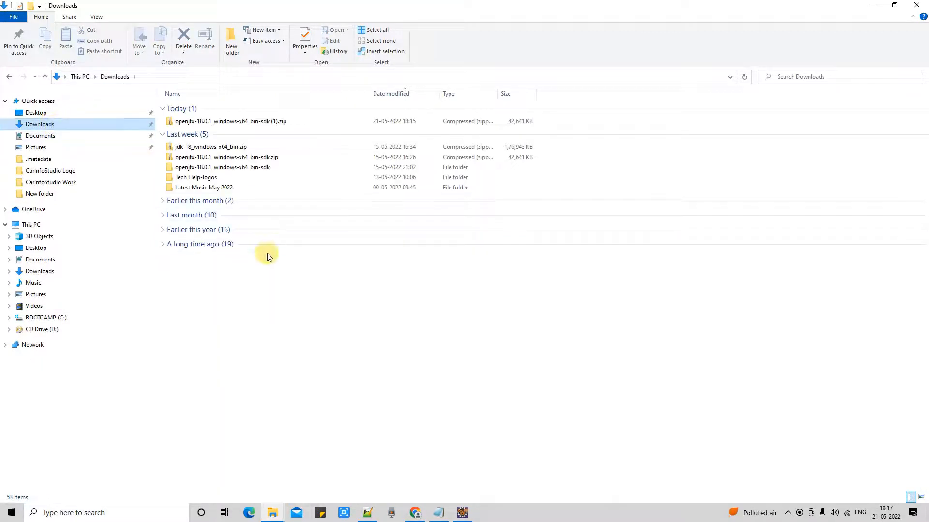
left_click(194, 150)
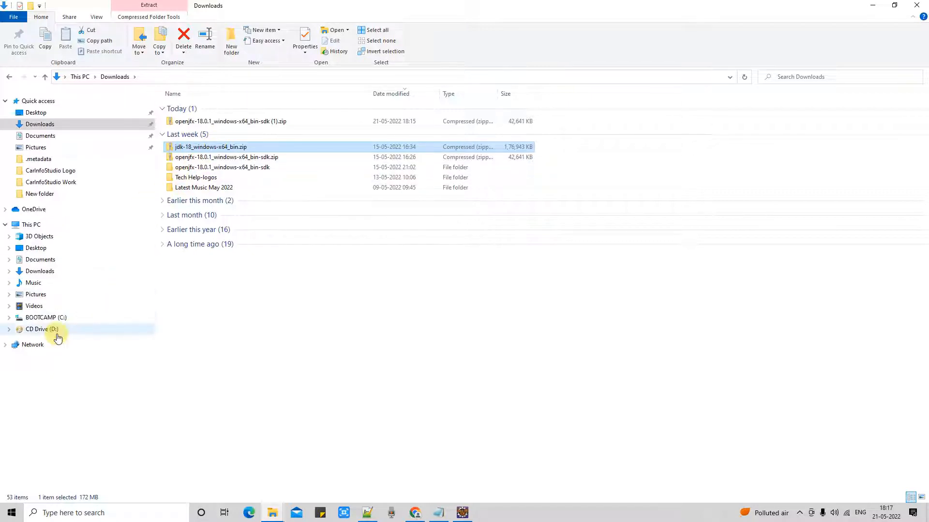
Locate the JDK zip in C:\Softwares Tools and open the extracted jdk-18.0.1.1 folder beside it.
left_click(64, 318)
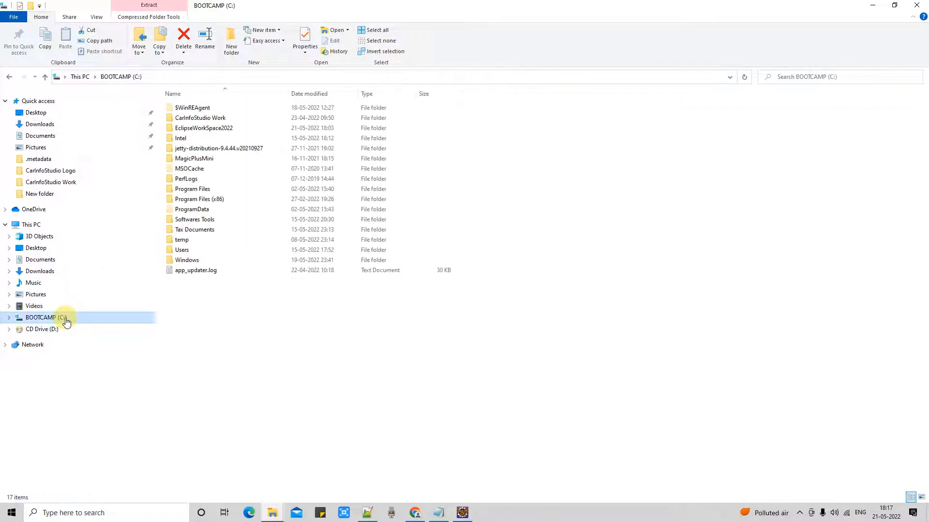
double_click(241, 220)
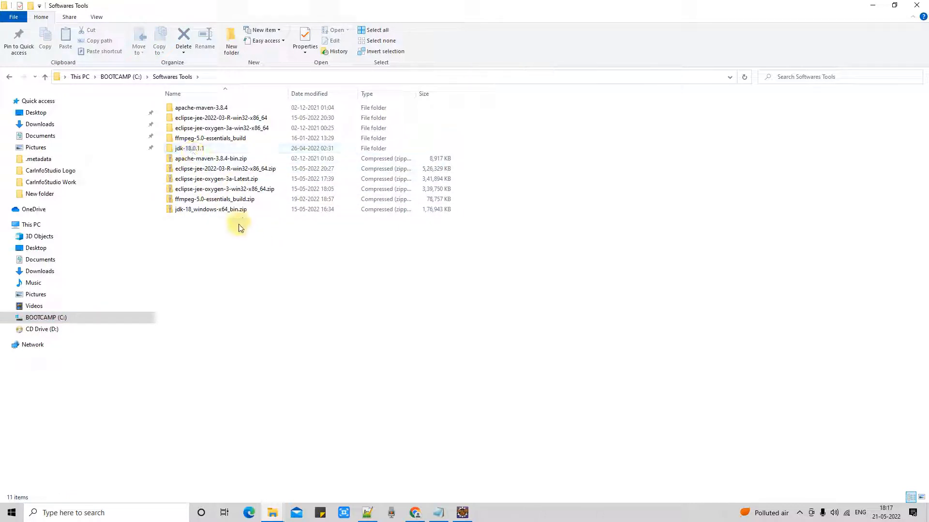
left_click(187, 212)
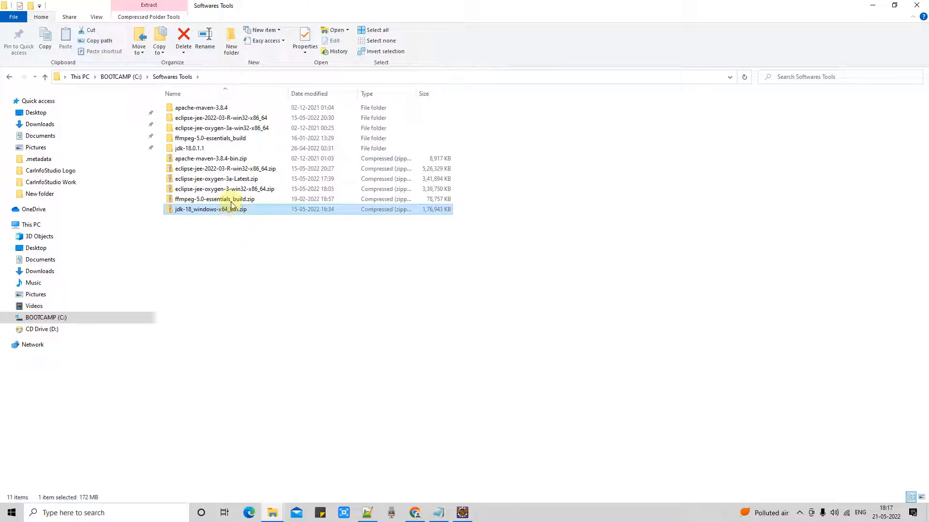
left_click(177, 151)
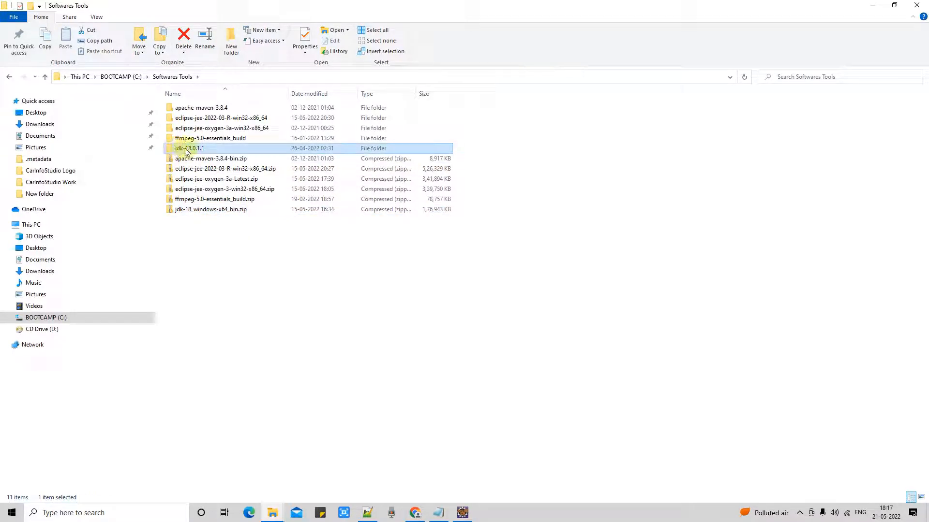
double_click(178, 151)
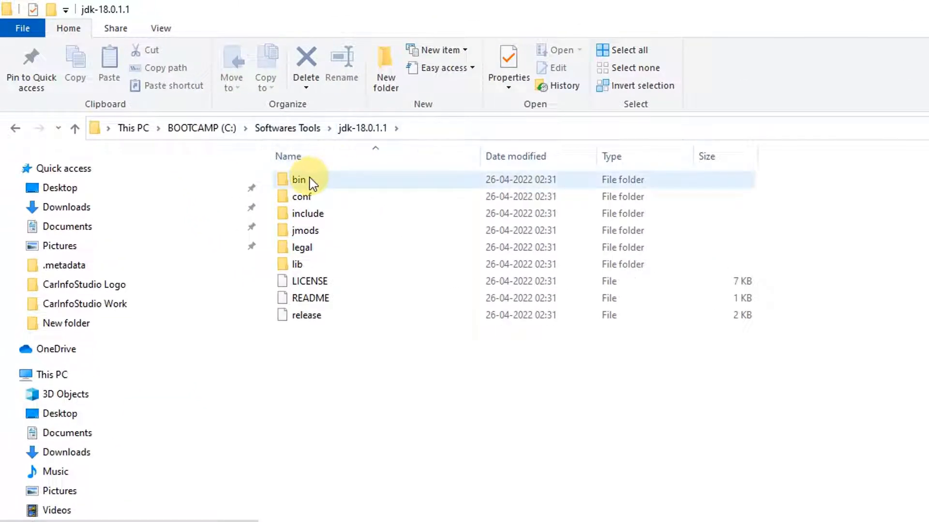
Examine the contents of the lib and bin folders inside jdk-18.0.1.1 and return to the JDK folder.
double_click(307, 264)
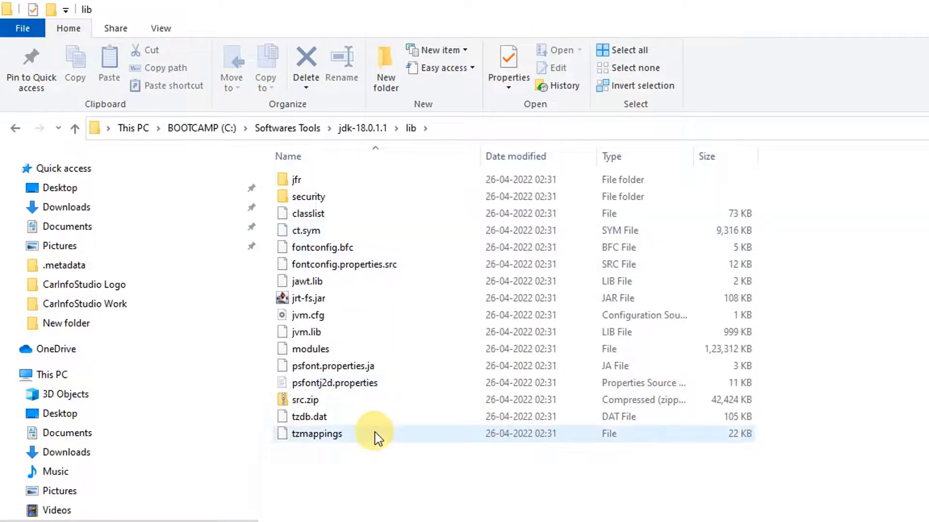
left_click(15, 128)
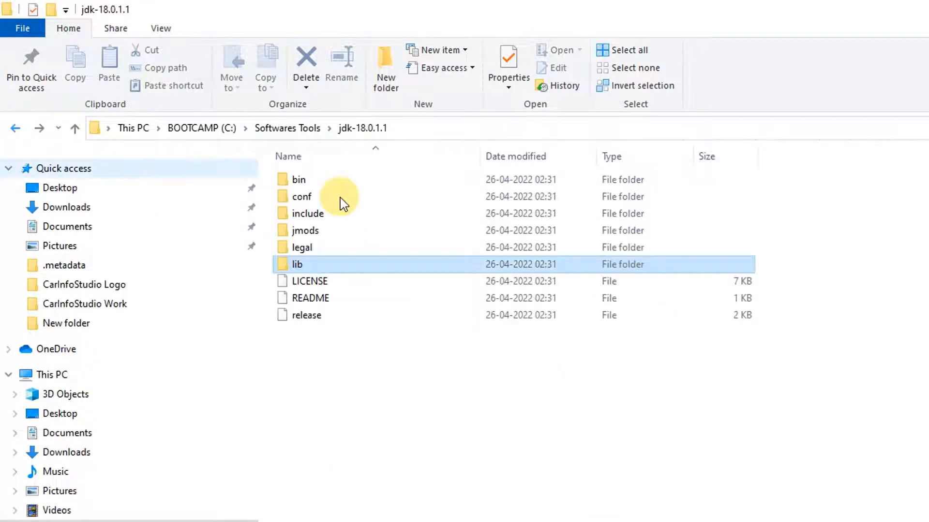
left_click(306, 186)
double_click(306, 186)
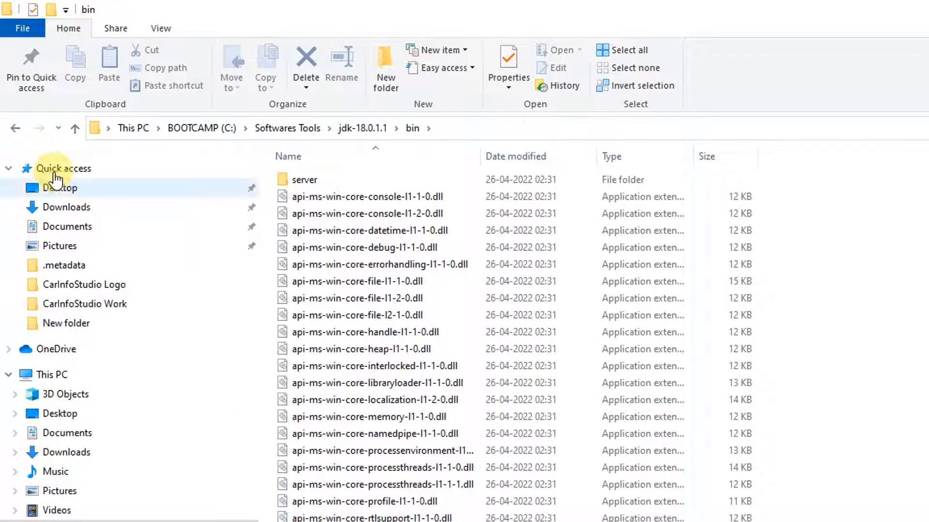
left_click(16, 126)
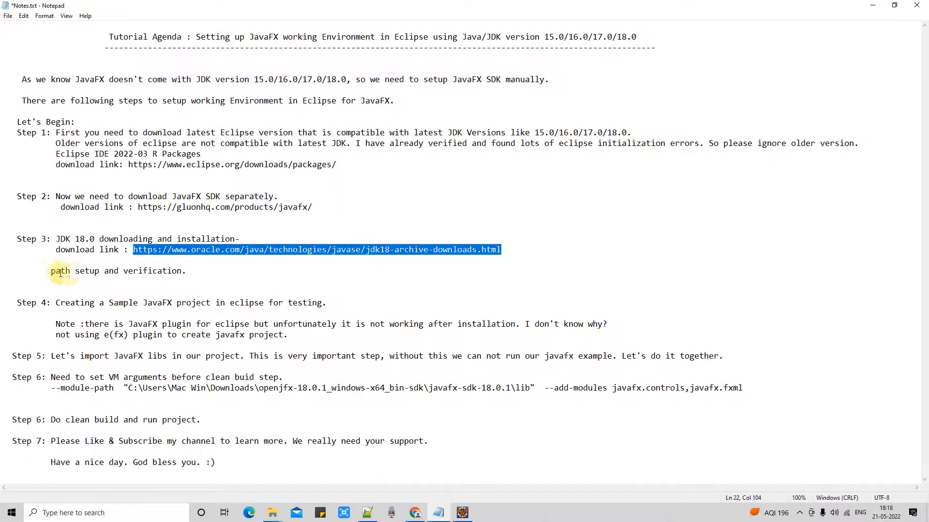
Highlight the "path setup and verification." line under Step 3 in Notes.txt and return to the jdk-18.0.1.1 folder in File Explorer.
left_click(47, 271)
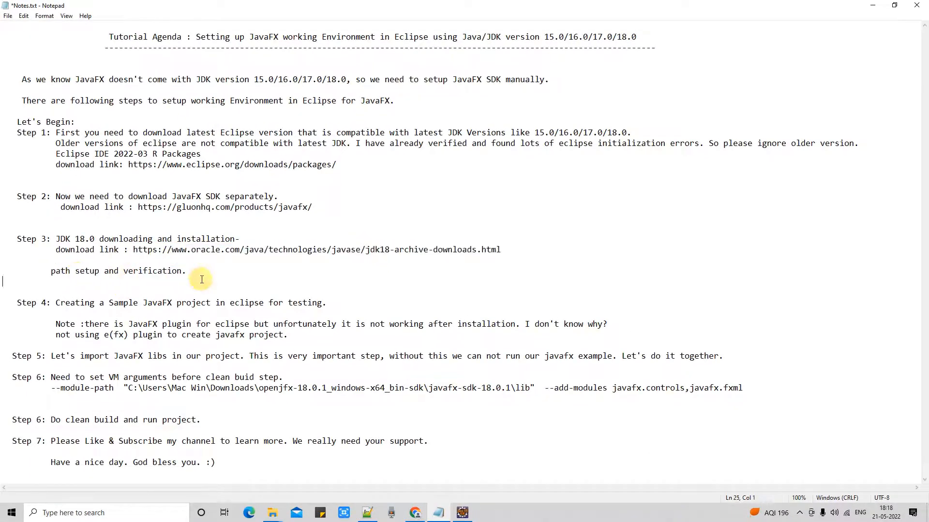
left_click_drag(191, 272, 47, 271)
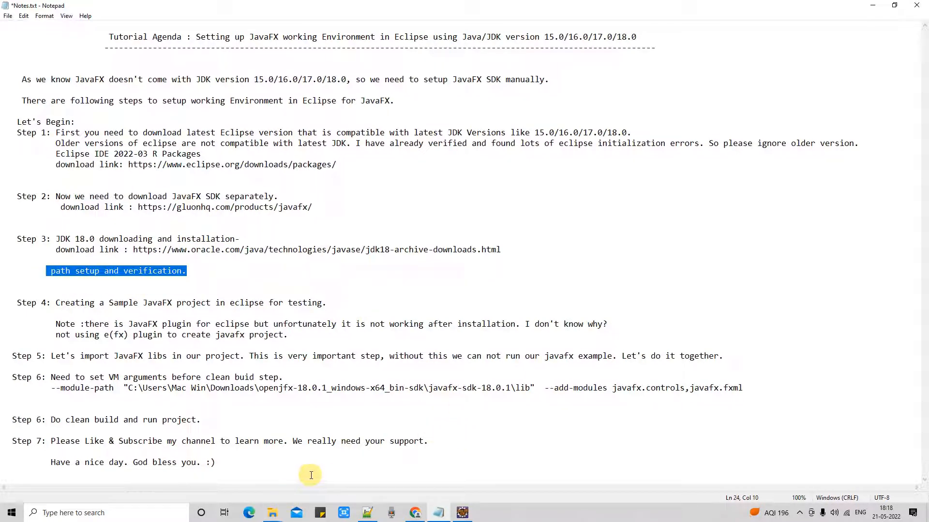
left_click(272, 512)
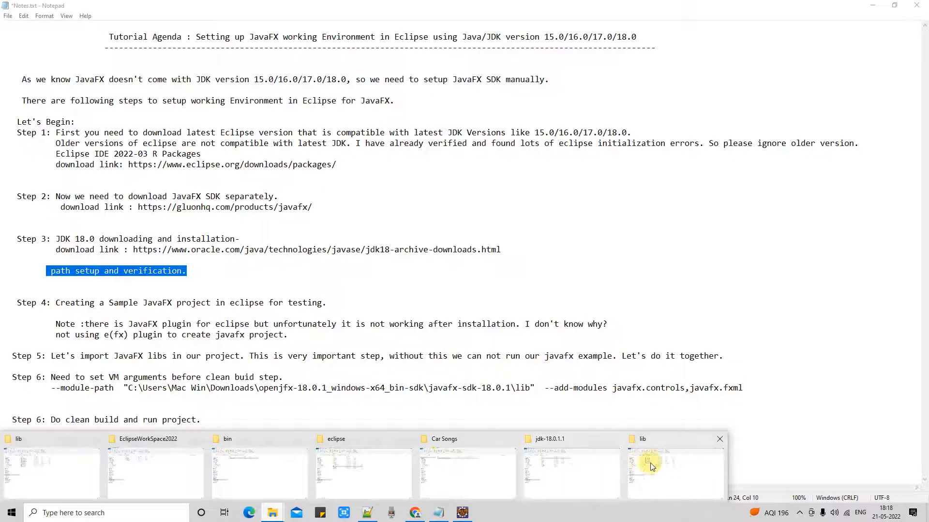
left_click(581, 476)
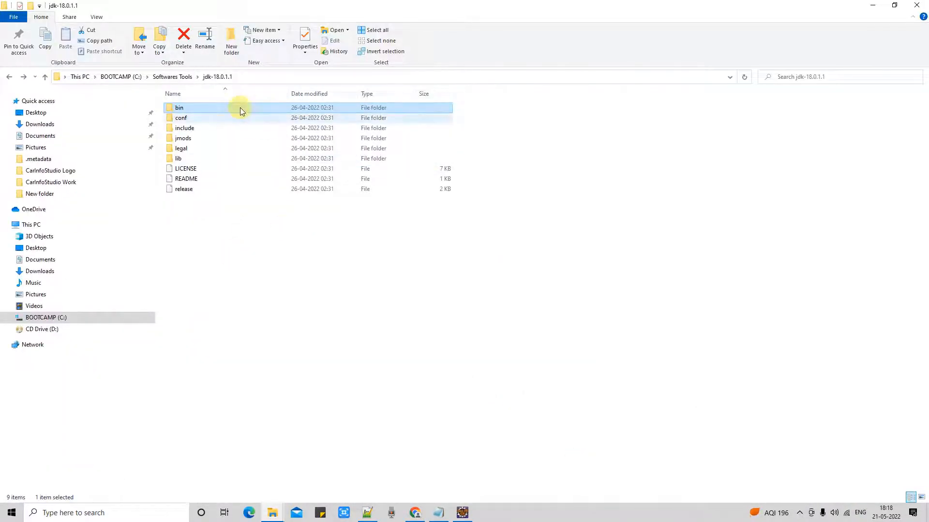
Open the Environment Variables dialog through the advanced system settings in the PC's properties.
right_click(33, 225)
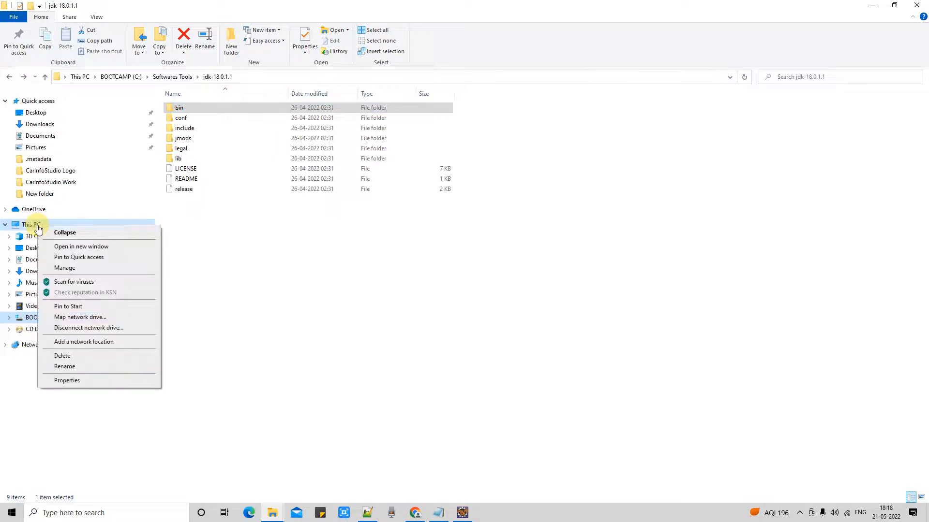
left_click(67, 382)
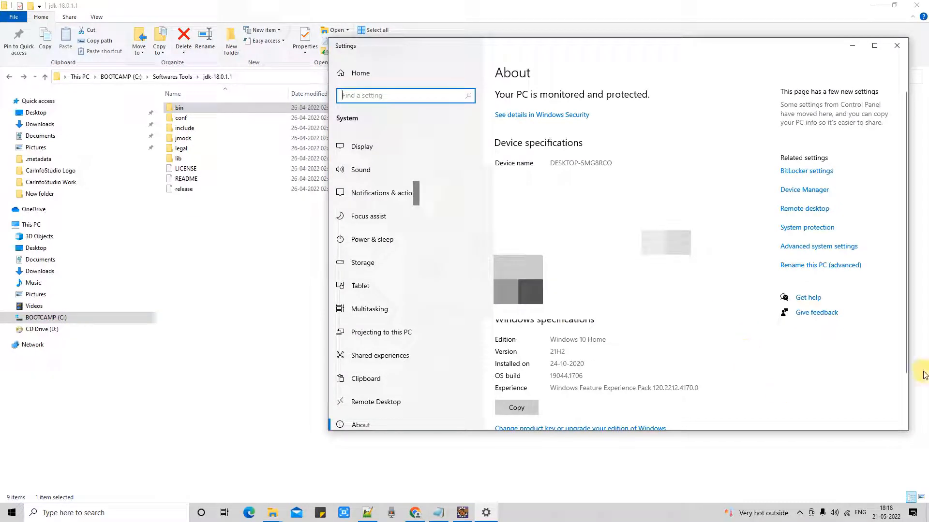
left_click(848, 250)
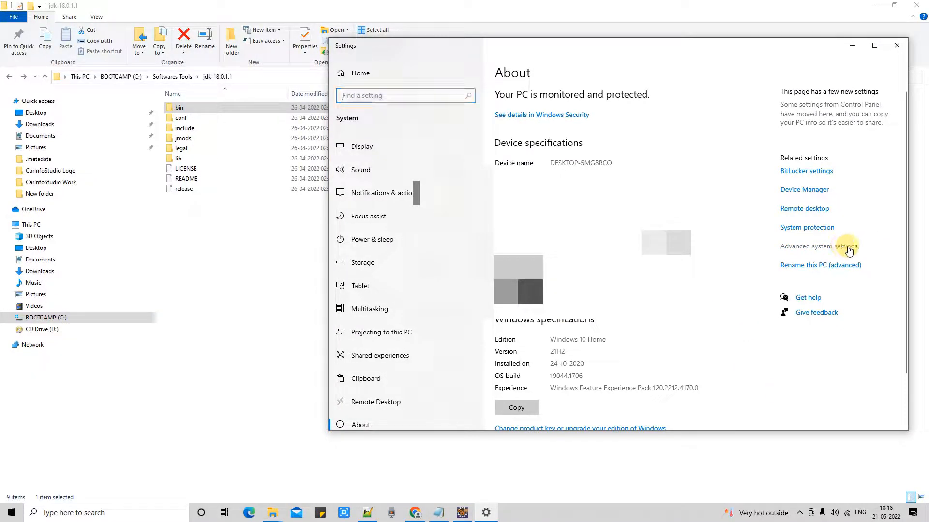
left_click_drag(180, 41, 637, 143)
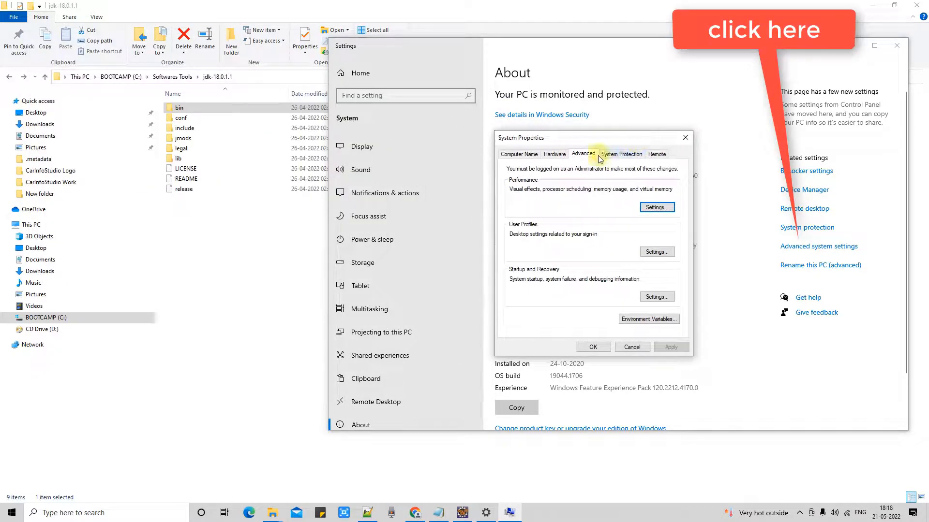
left_click(659, 320)
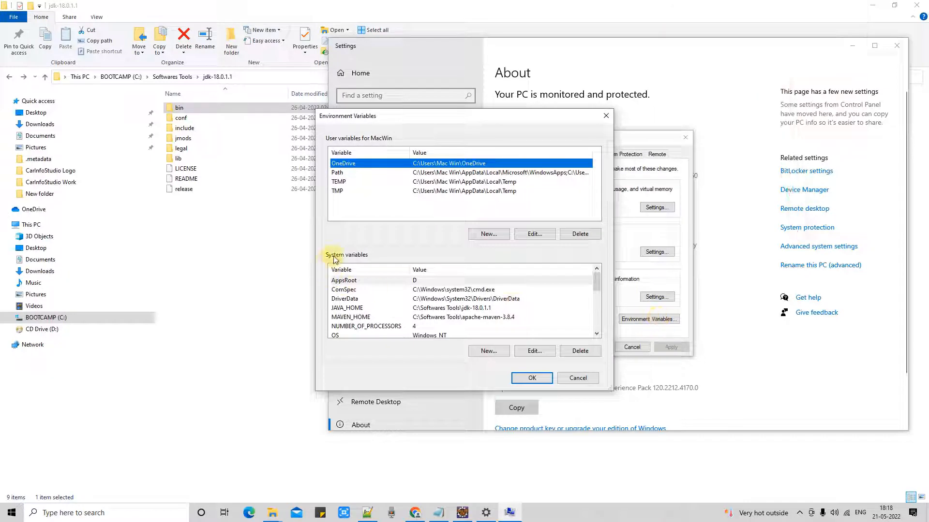
left_click(352, 308)
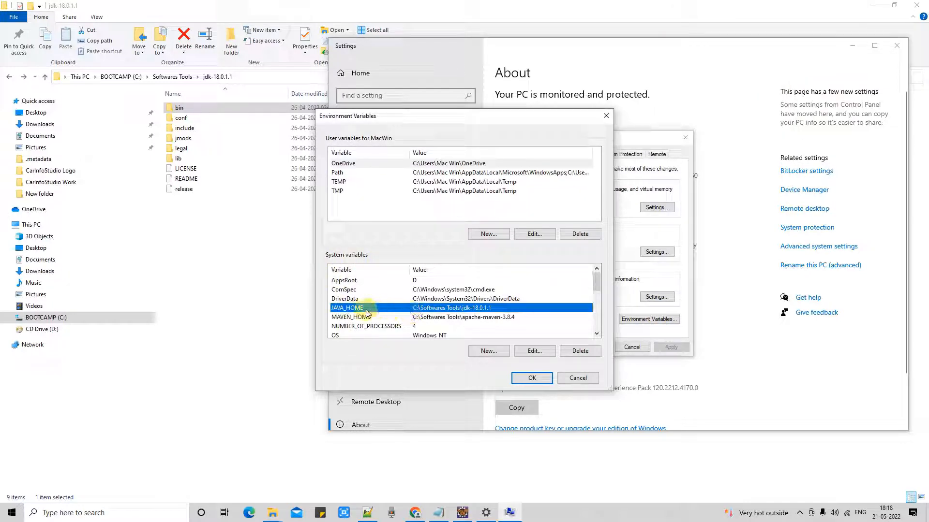
left_click(489, 351)
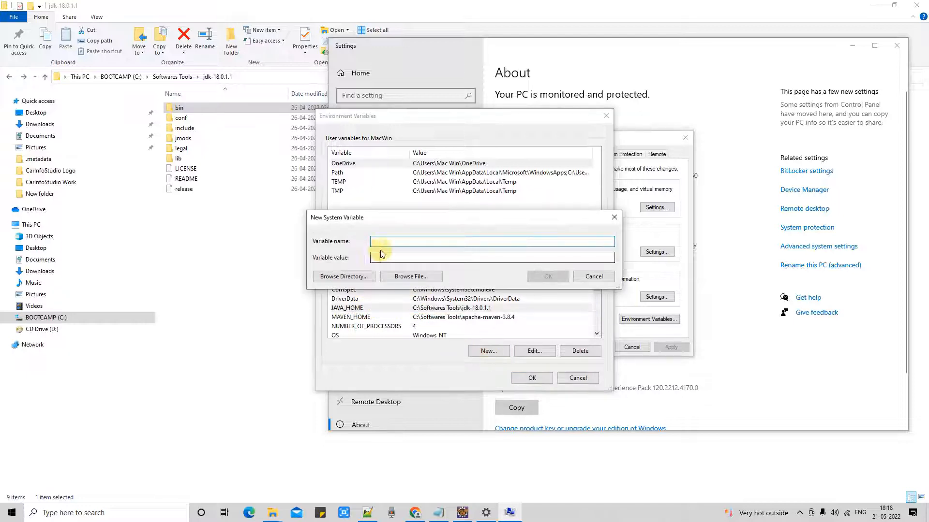
left_click(594, 276)
Edit the JAVA_HOME system variable and confirm its value as C:\Softwares Tools\jdk-18.0.1.1.
left_click(414, 310)
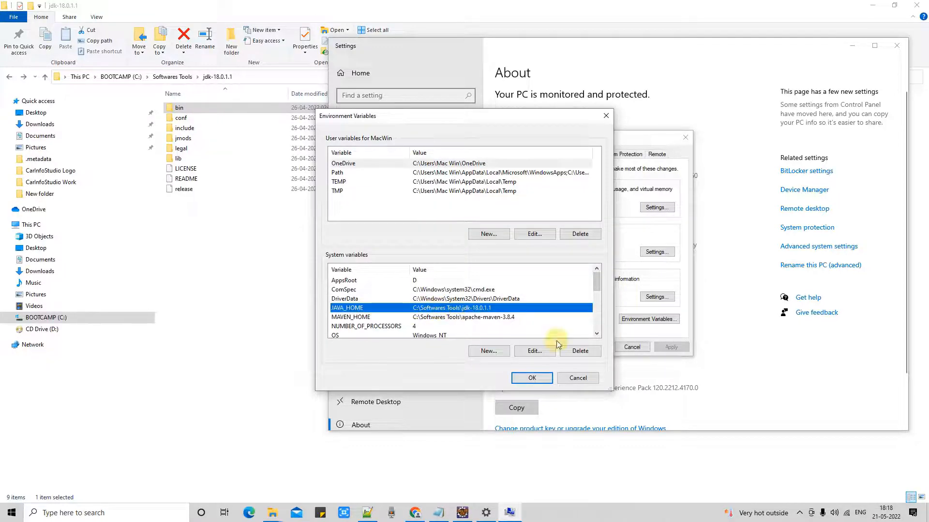
left_click(536, 353)
left_click(467, 257)
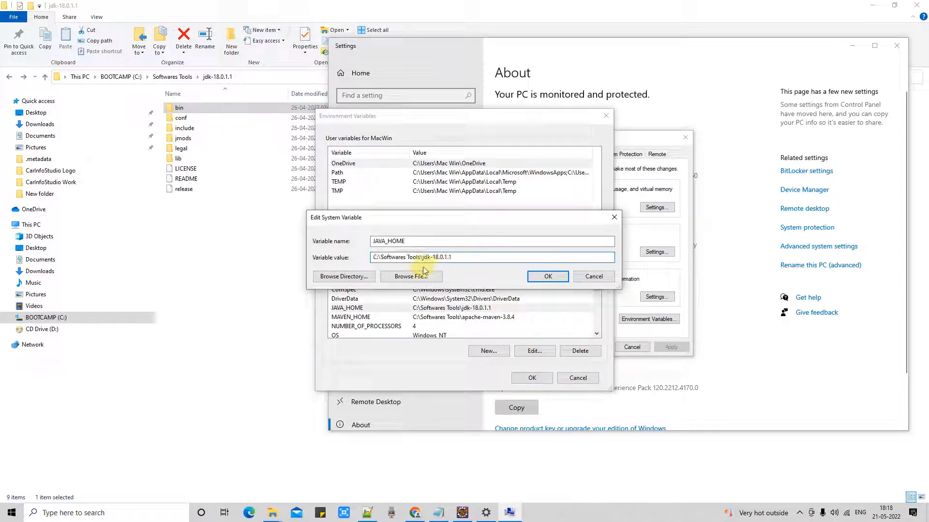
left_click_drag(456, 258, 309, 249)
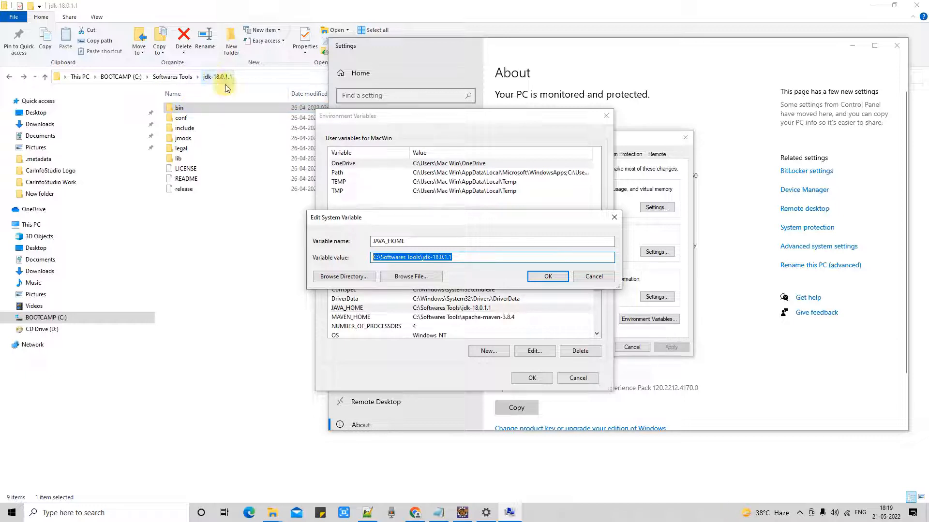
left_click(454, 258)
left_click_drag(459, 258, 370, 254)
key("BackSpace")
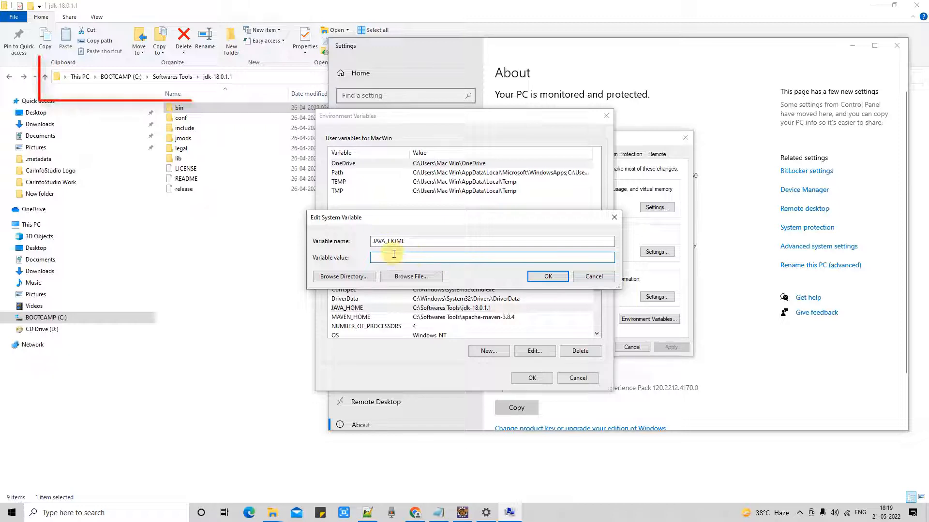
key("ctrl+z")
left_click(459, 258)
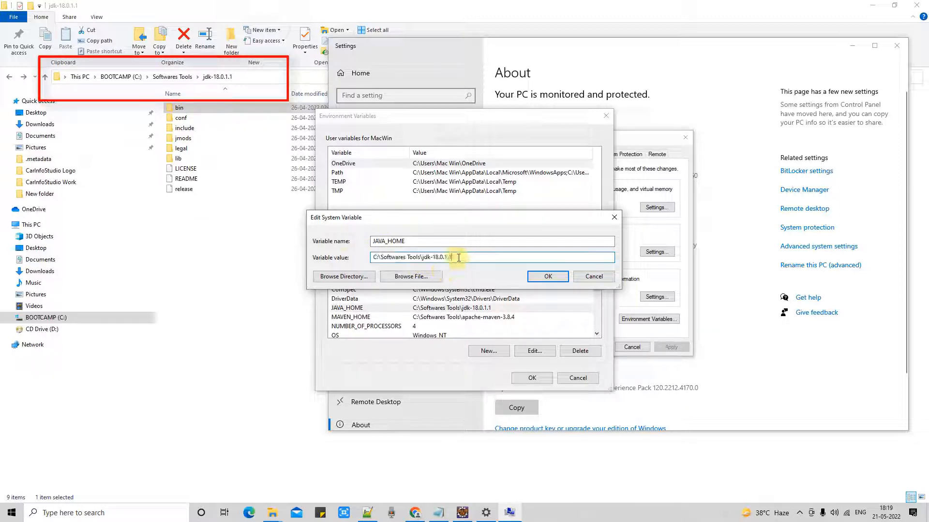
left_click_drag(459, 257, 344, 246)
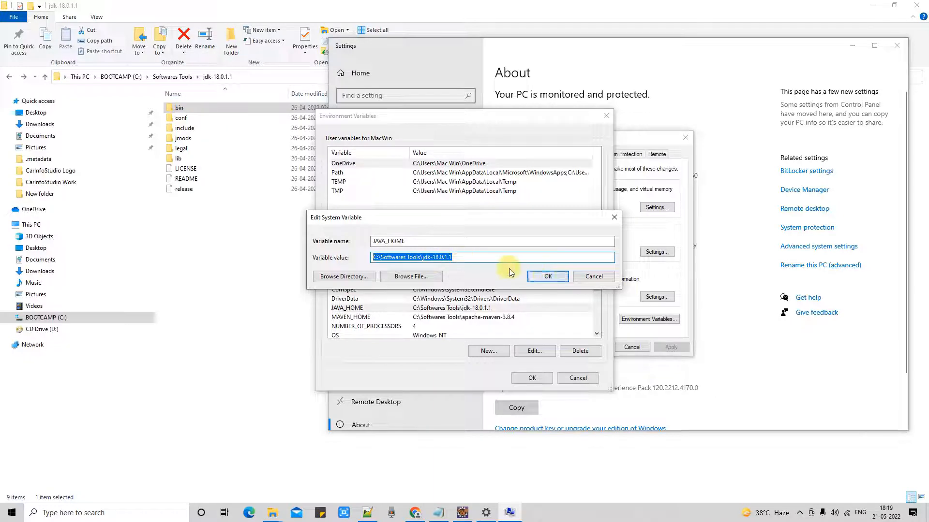
left_click(546, 277)
Confirm the environment variables and system properties, and close the Settings window.
left_click(540, 379)
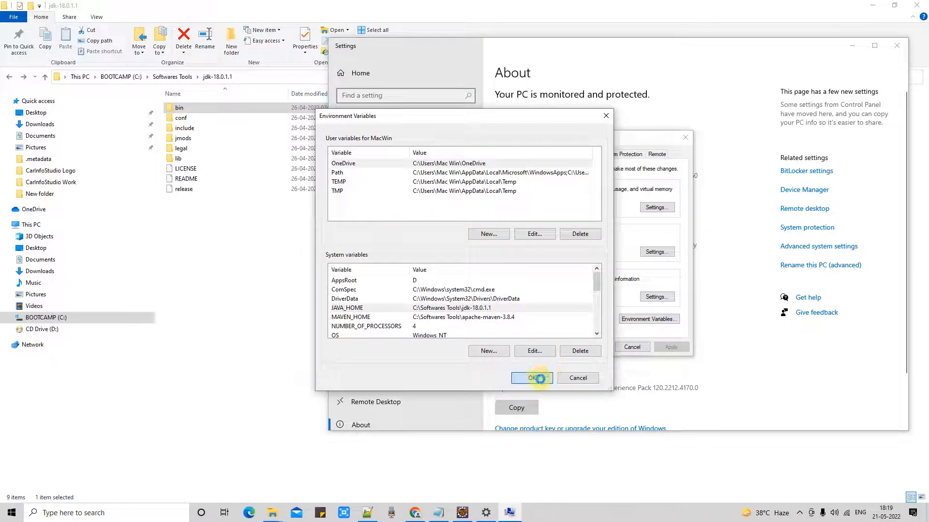
left_click(598, 348)
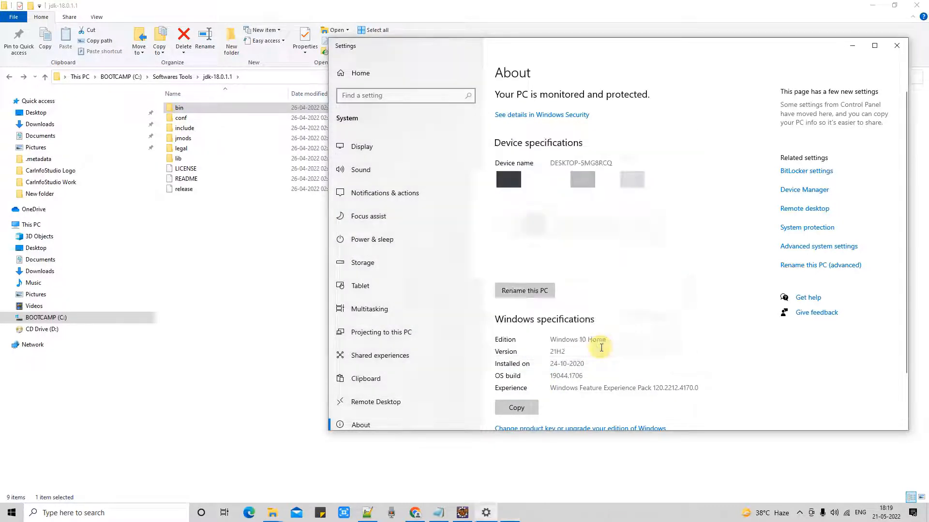
left_click(897, 52)
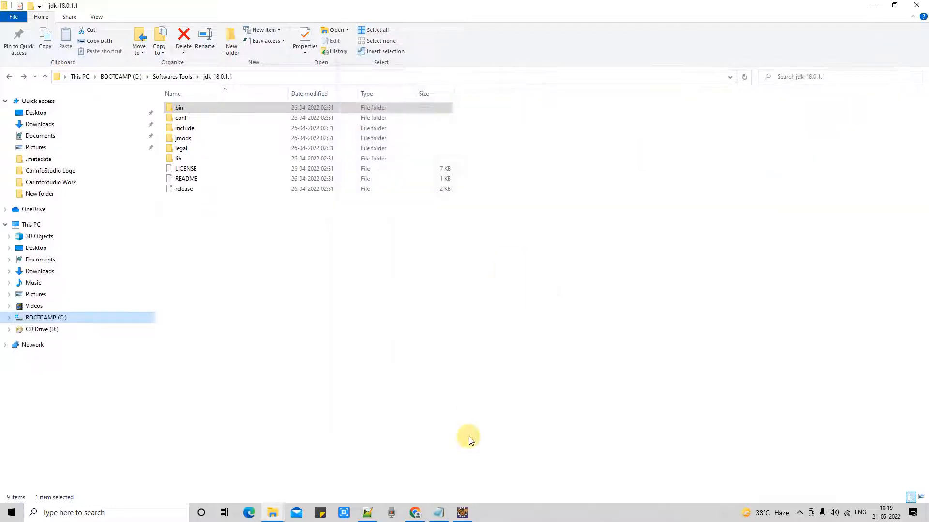
Highlight "verification." under Step 3 in Notes.txt and open a Command Prompt.
left_click(438, 513)
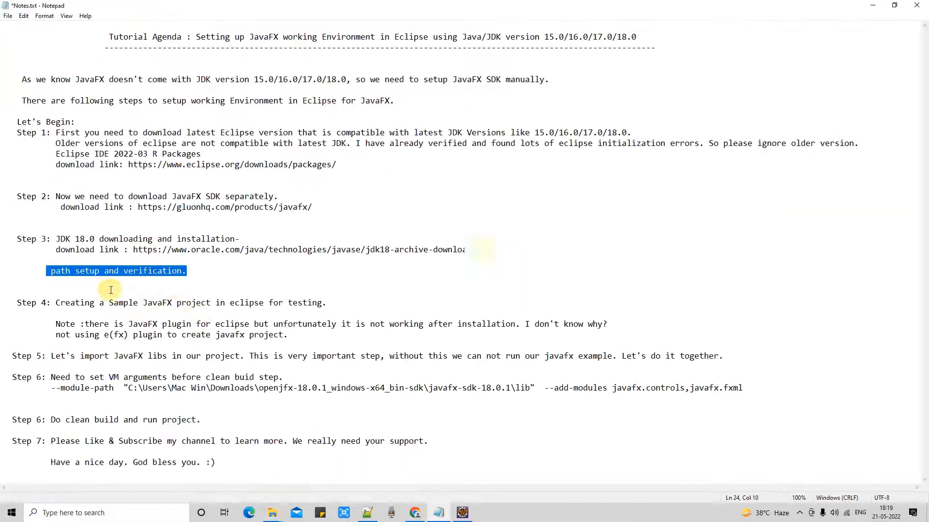
left_click_drag(124, 270, 190, 273)
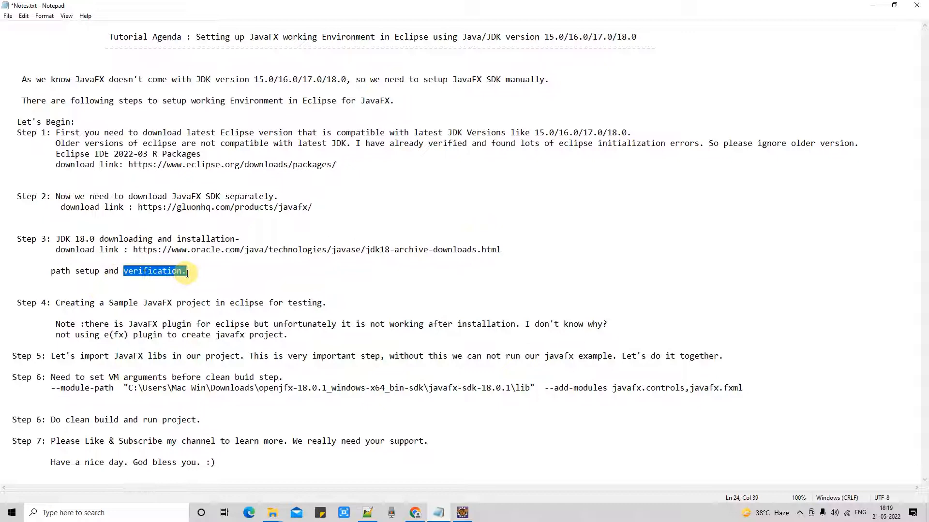
left_click(159, 514)
type("cmd")
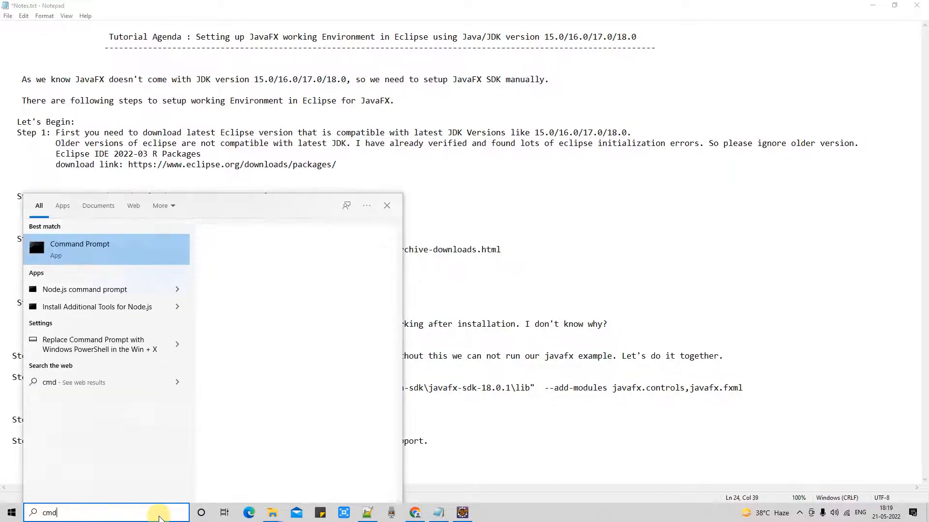
key("Return")
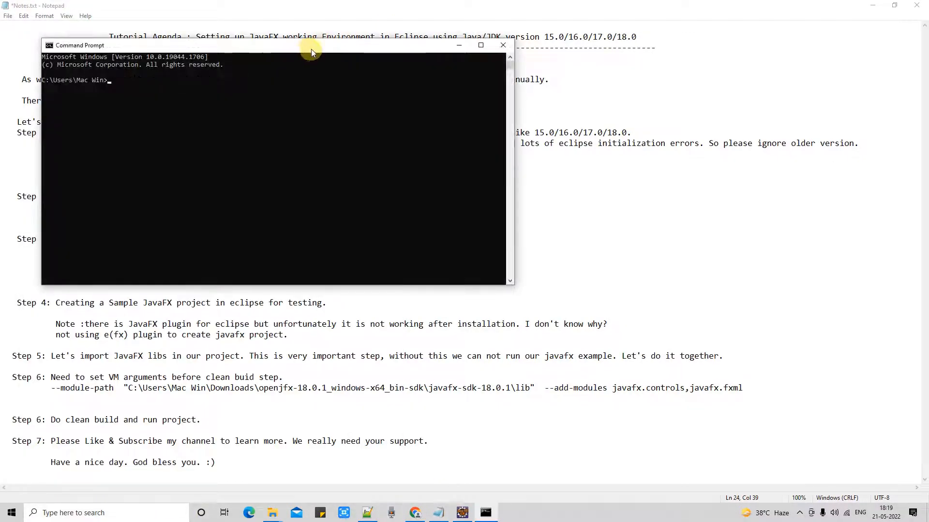
Check the installed Java version by running java -version, highlight the version line and minimize the Command Prompt.
left_click_drag(309, 46, 590, 93)
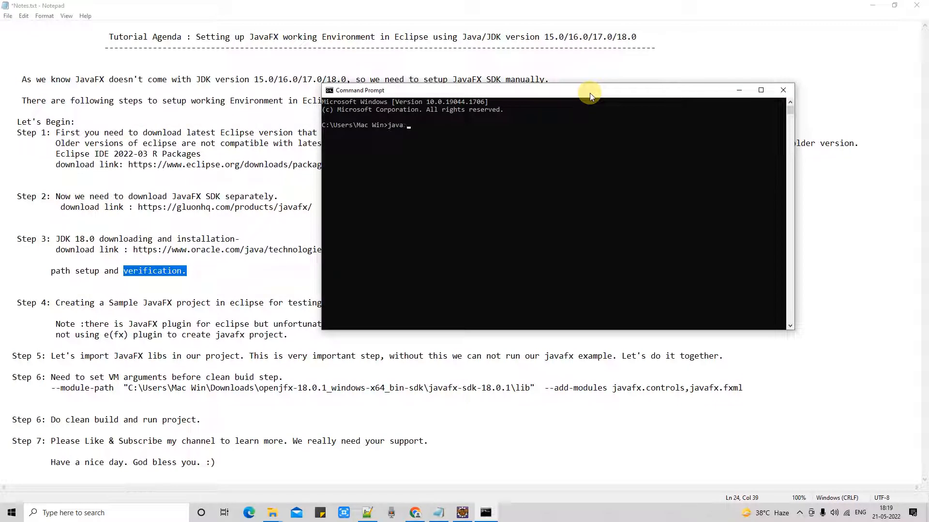
type("java -version")
key("Return")
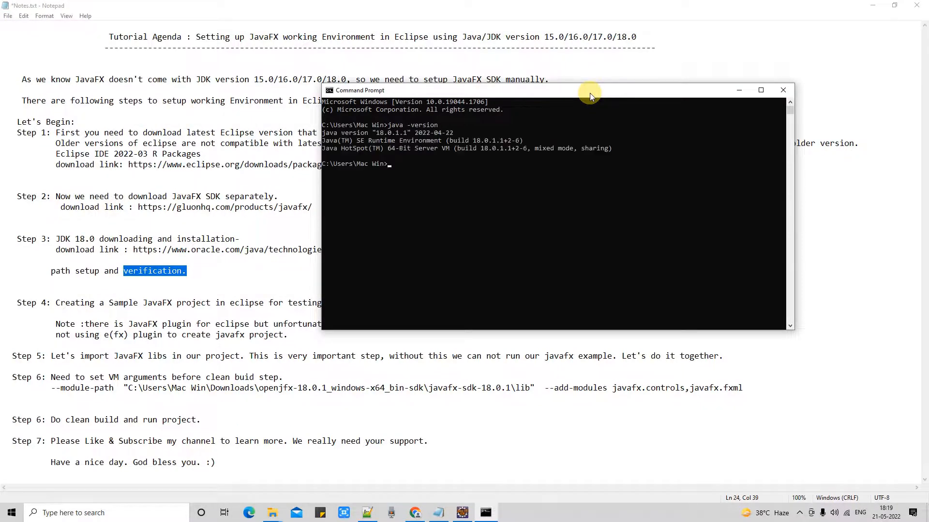
left_click_drag(461, 133, 328, 138)
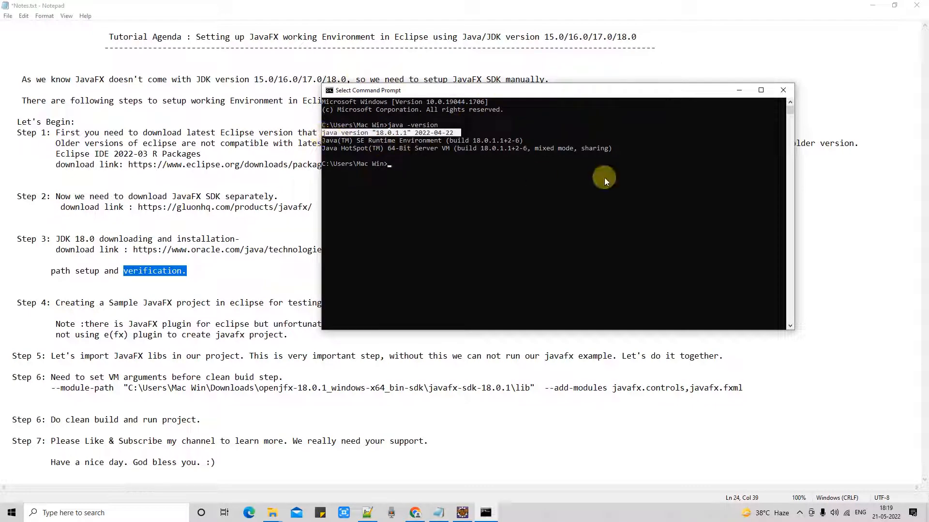
left_click(740, 94)
Examine Step 4 in Notes.txt by highlighting the sample JavaFX project line and the note about the e(fx) plugin.
left_click_drag(52, 303, 14, 303)
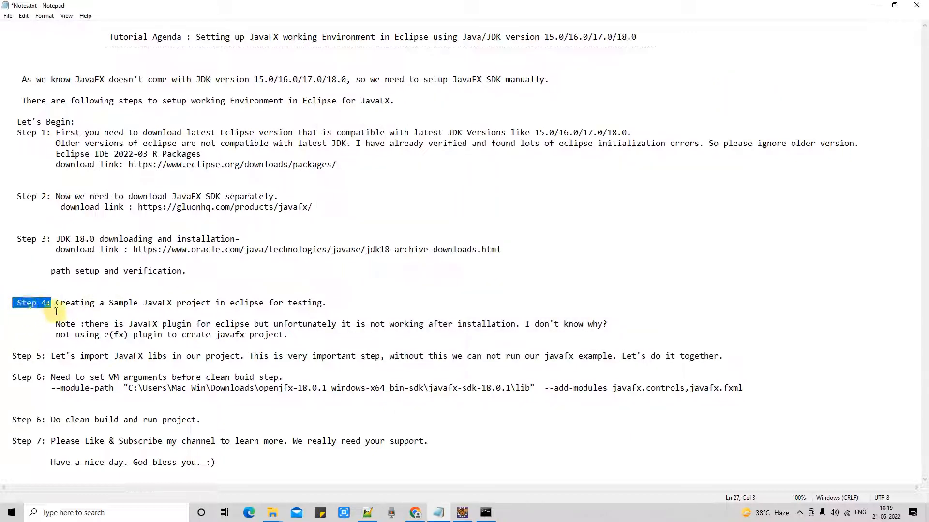
left_click_drag(57, 303, 353, 305)
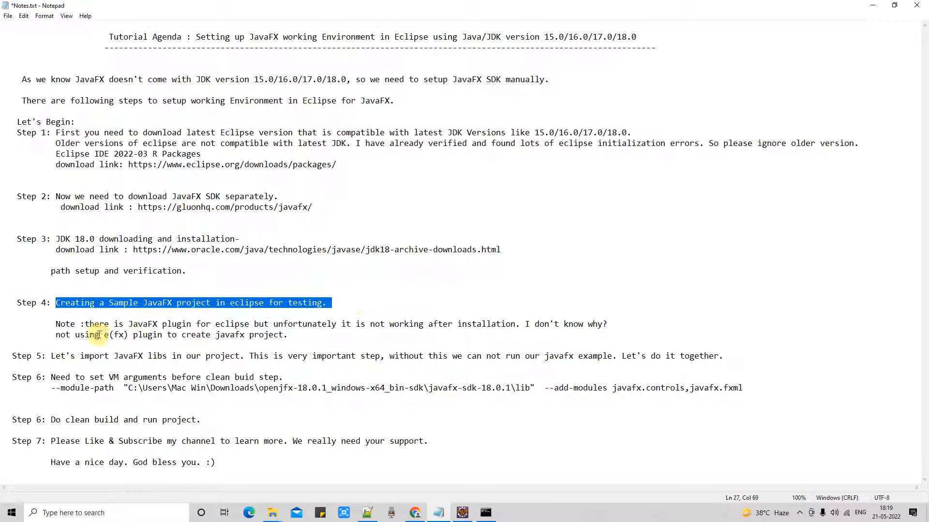
left_click_drag(85, 324, 340, 326)
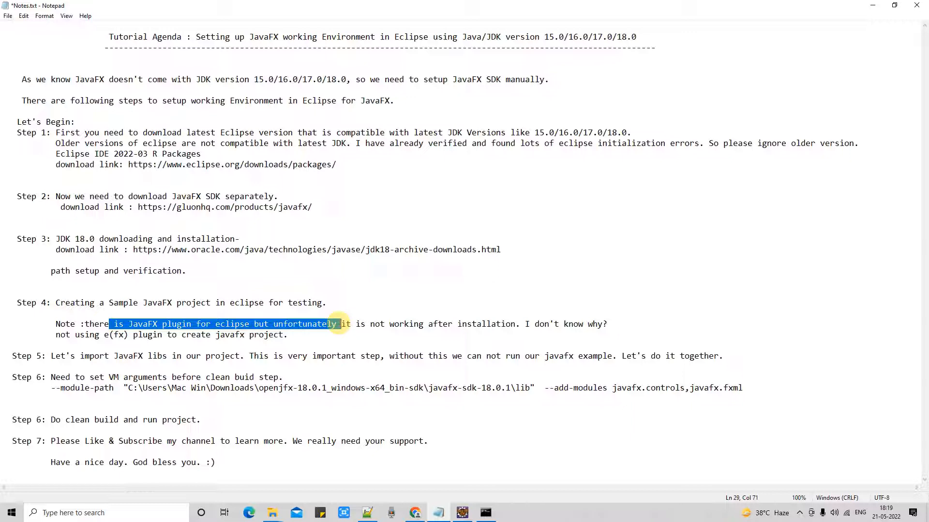
left_click_drag(340, 325, 526, 324)
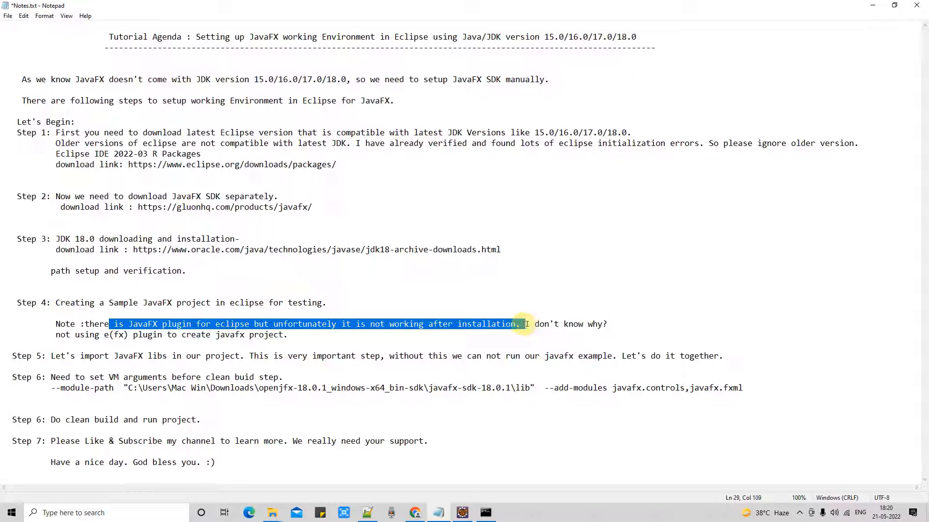
left_click(527, 324)
left_click_drag(604, 323, 617, 323)
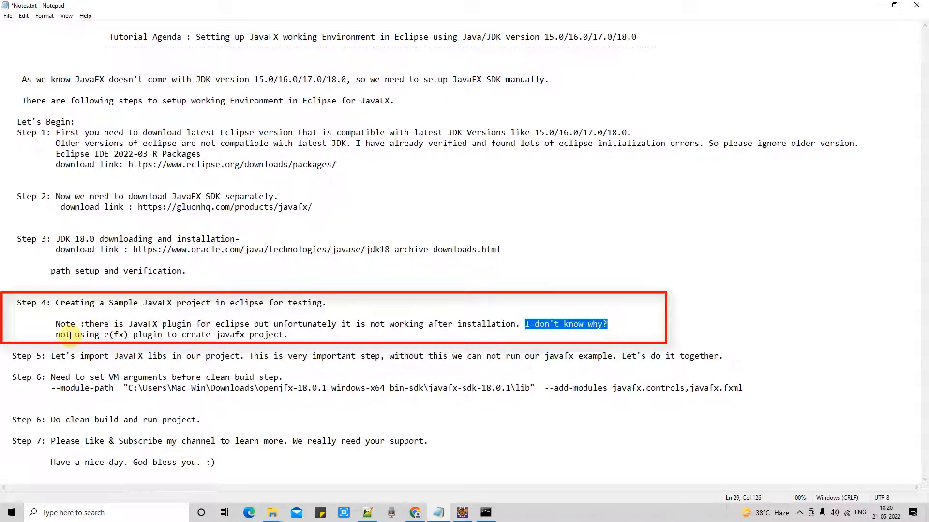
left_click_drag(66, 335, 289, 337)
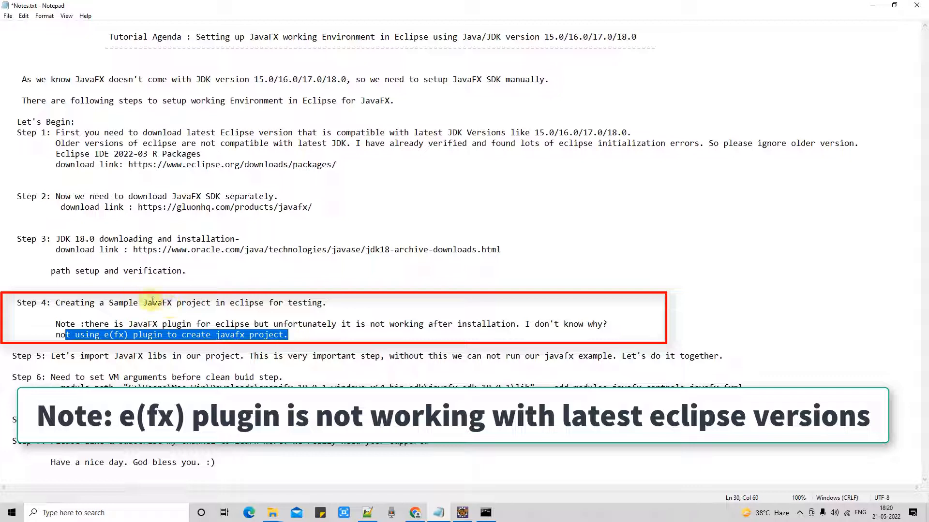
left_click(304, 337)
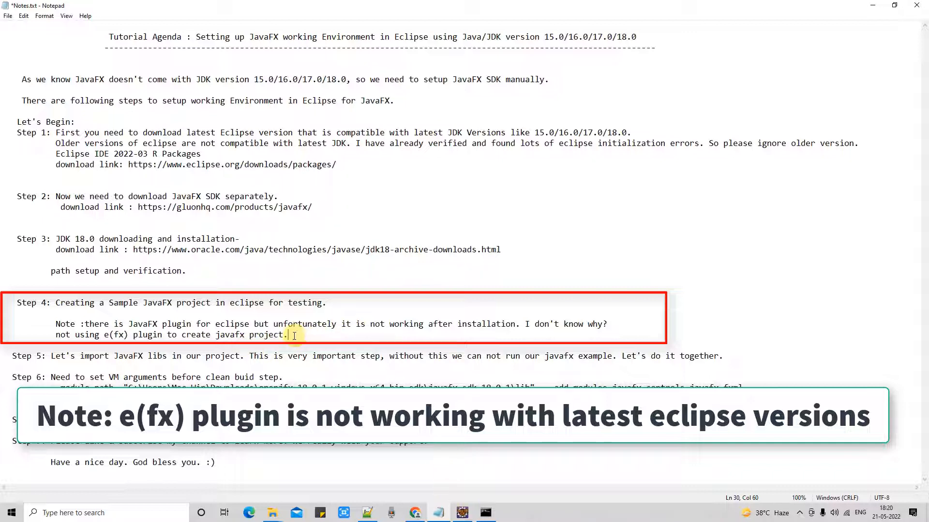
left_click_drag(295, 337, 12, 302)
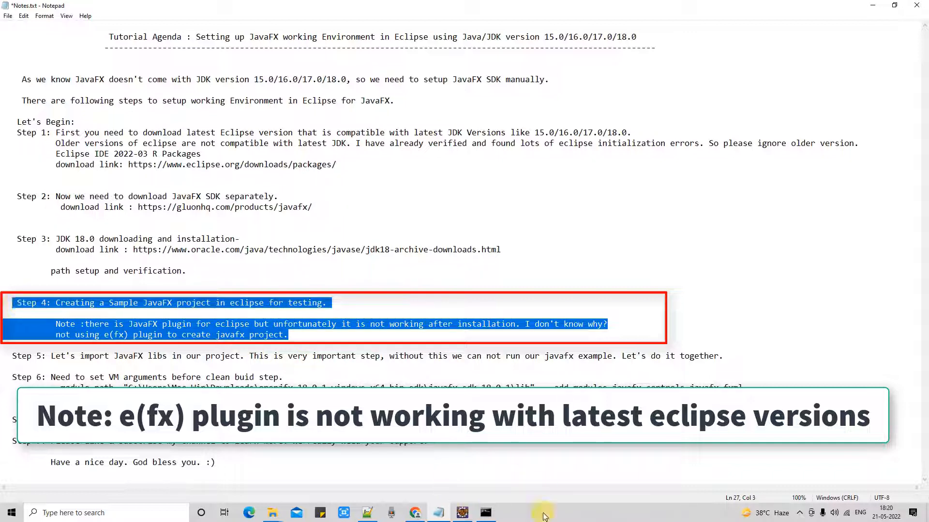
Switch to Eclipse and create a Java project named firstJavaFXProject with the default JRE and build settings.
left_click(462, 513)
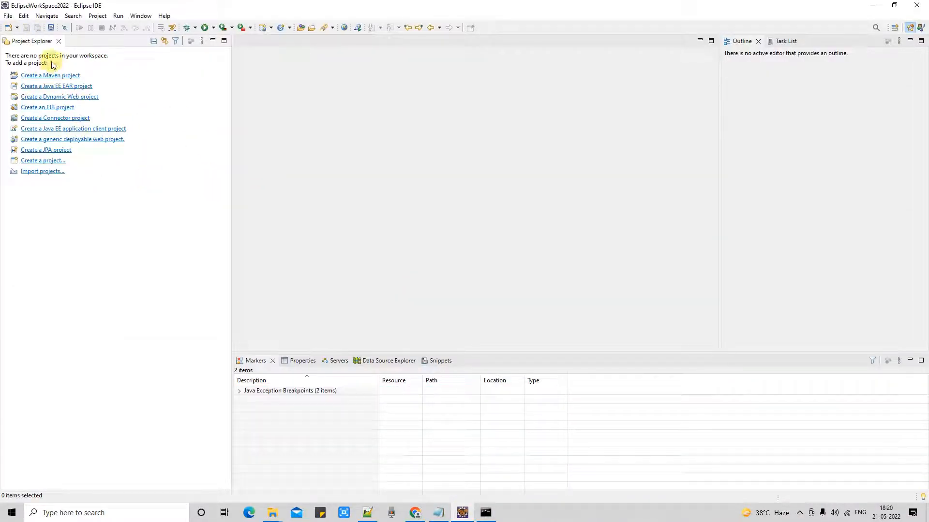
left_click(8, 16)
mouse_move(138, 28)
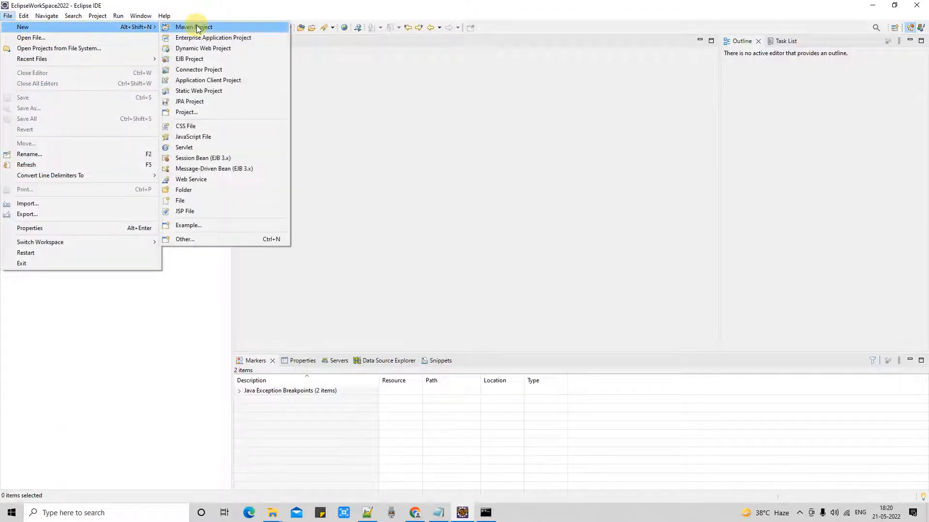
left_click(207, 113)
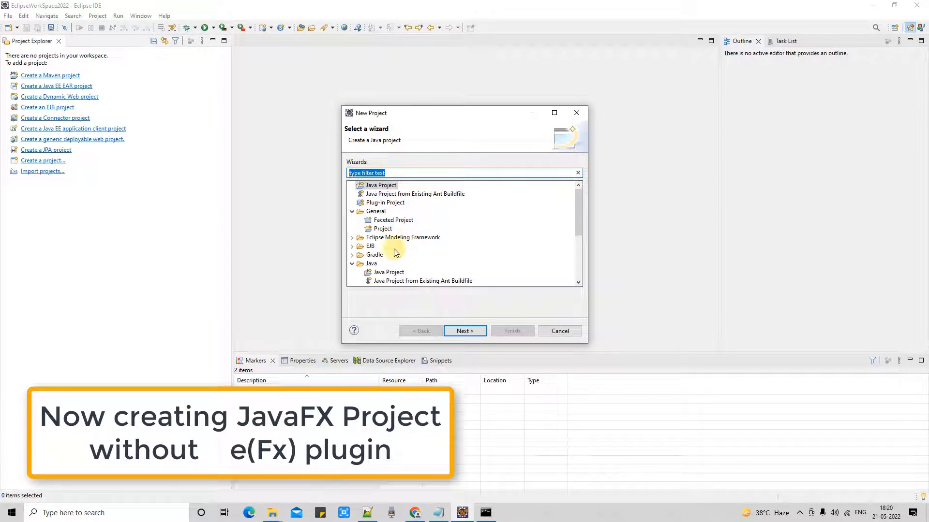
left_click(382, 186)
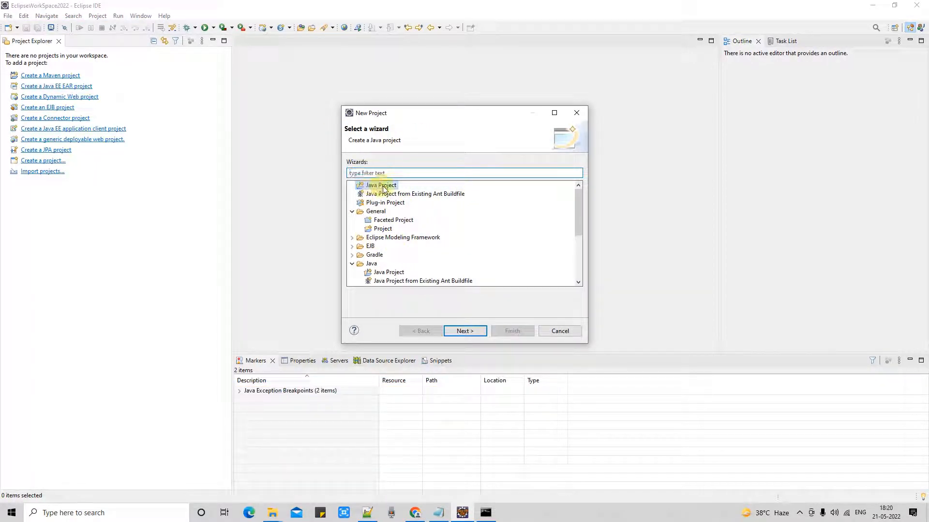
left_click(472, 331)
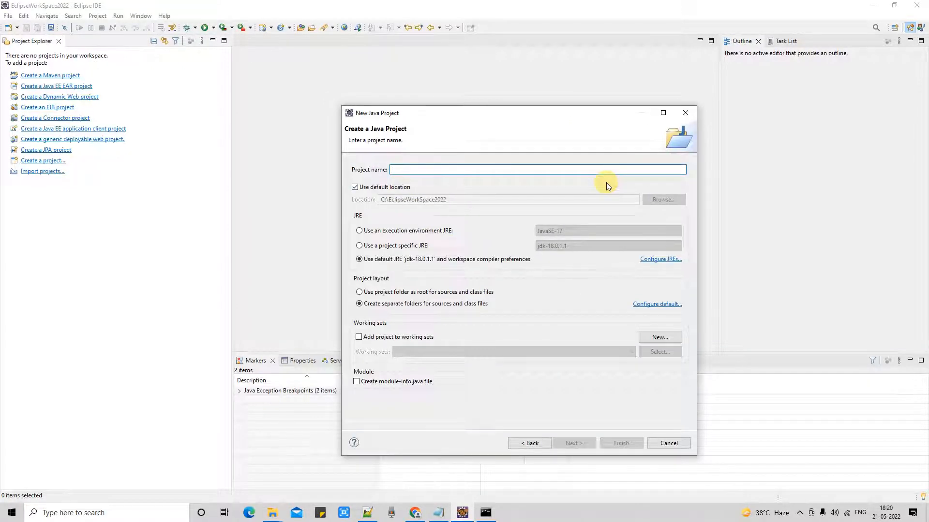
type("firstJavaFXProject")
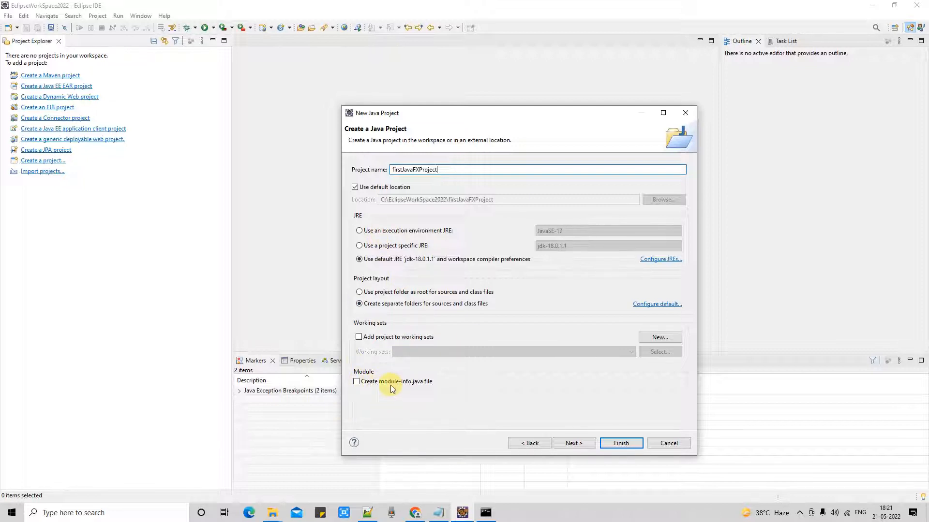
left_click(585, 440)
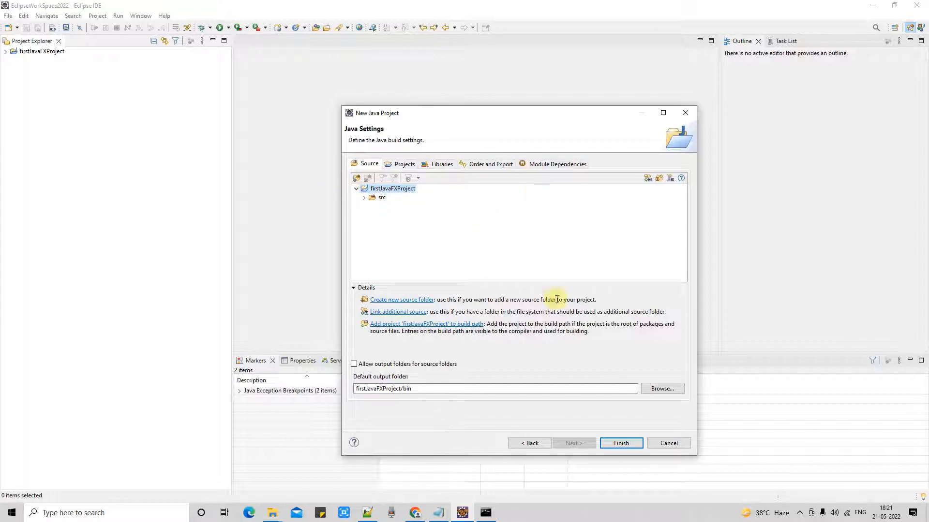
left_click(623, 444)
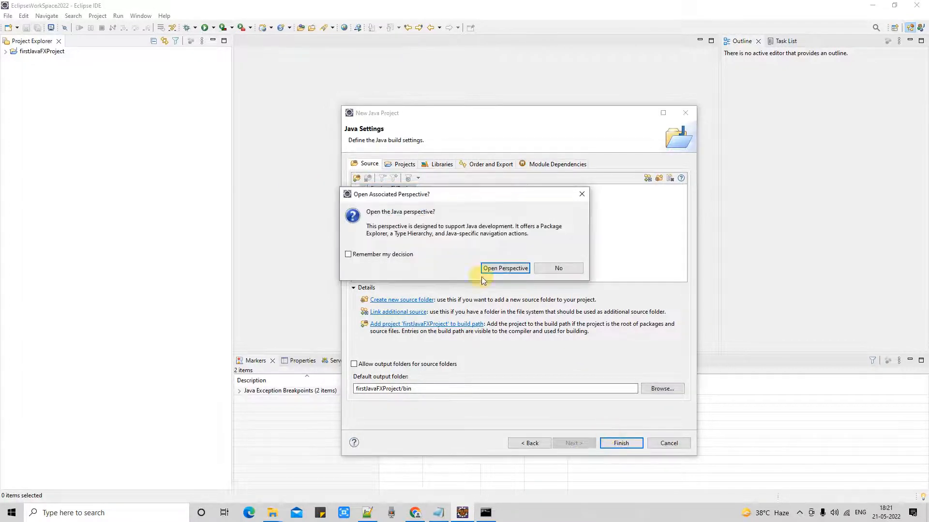
Accept opening the Java perspective, return to the previous perspective and expand firstJavaFXProject in the Project Explorer.
left_click(506, 268)
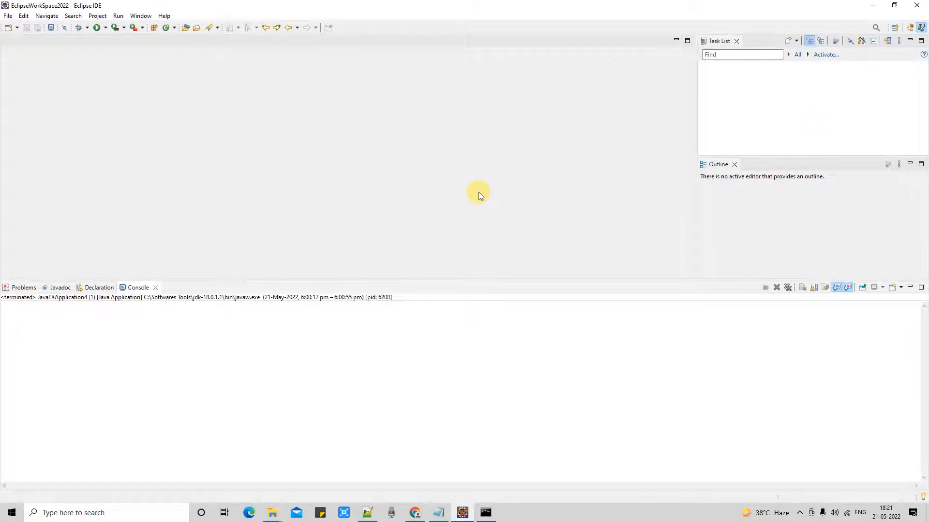
left_click(909, 28)
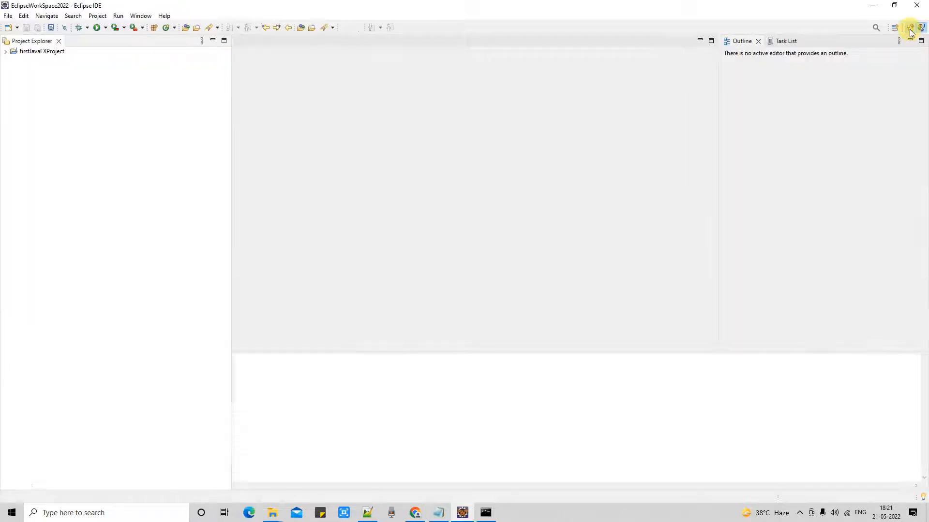
left_click(6, 52)
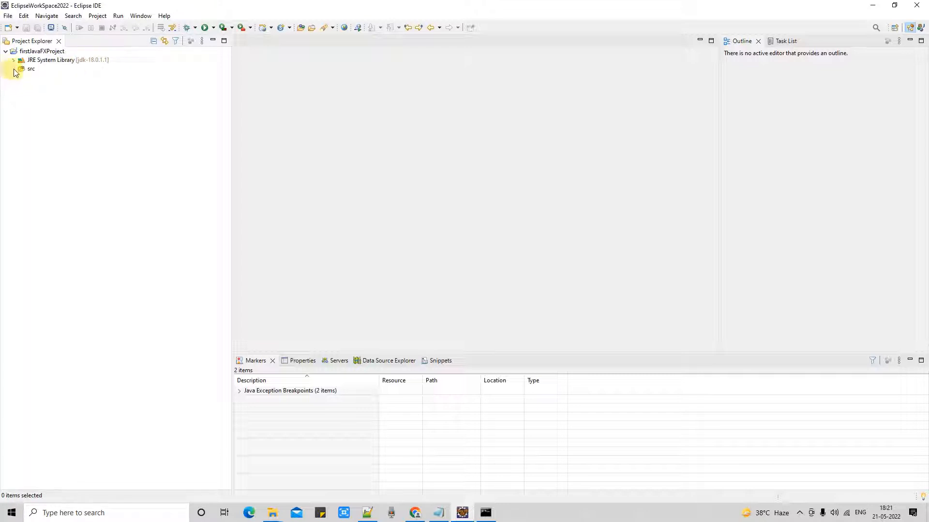
Switch to File Explorer and open the javafxapplication4 folder inside Documents\NetBeansProjects\JavaFXApplication4\src.
left_click(29, 71)
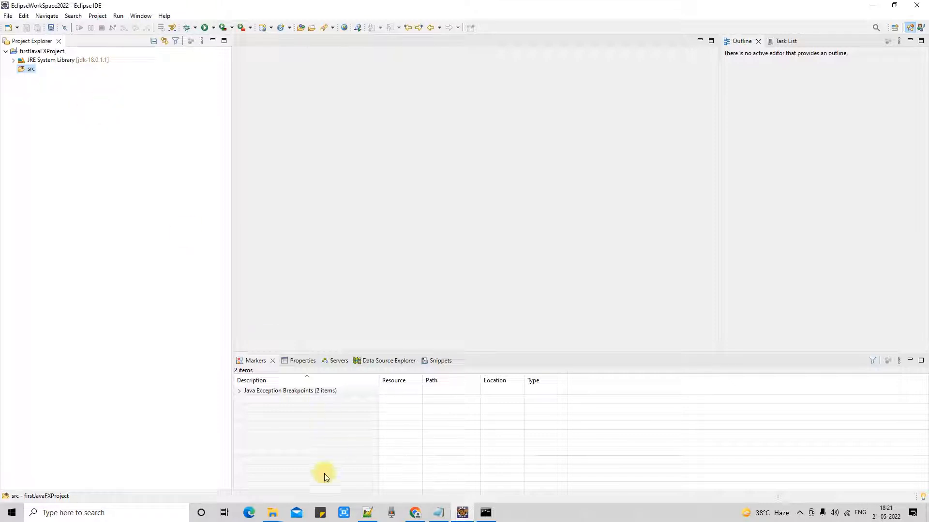
left_click(275, 514)
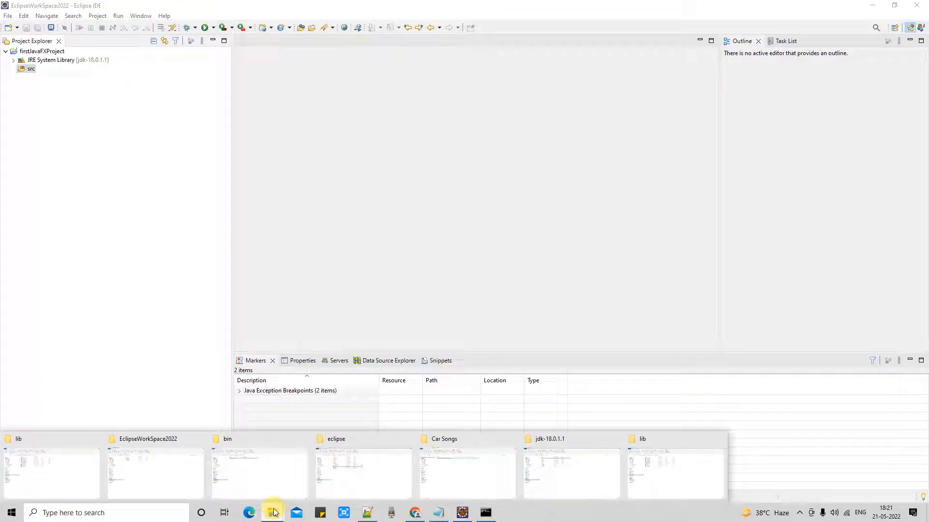
left_click(68, 468)
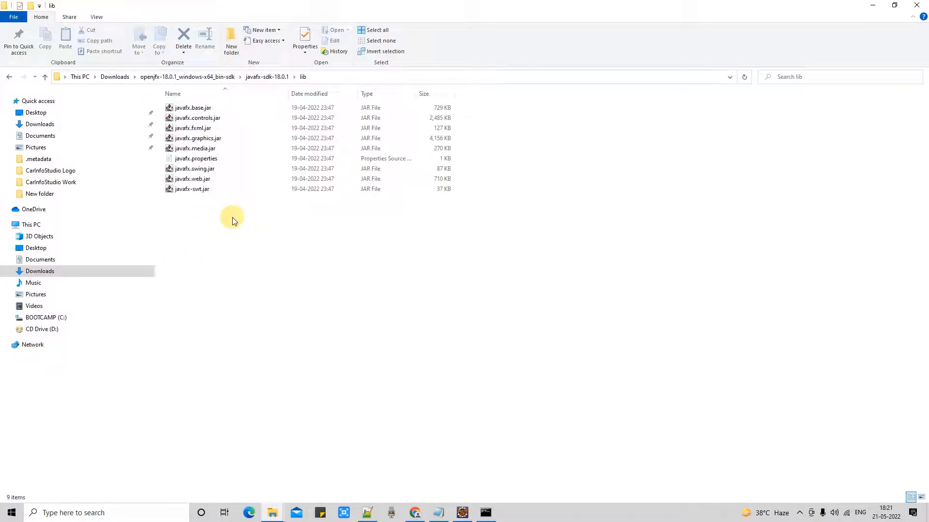
left_click(58, 318)
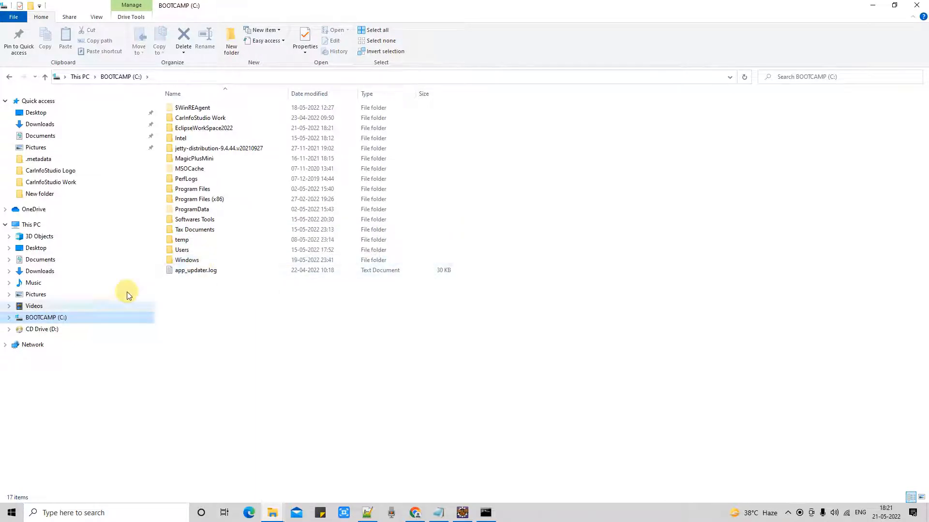
left_click(40, 259)
double_click(208, 159)
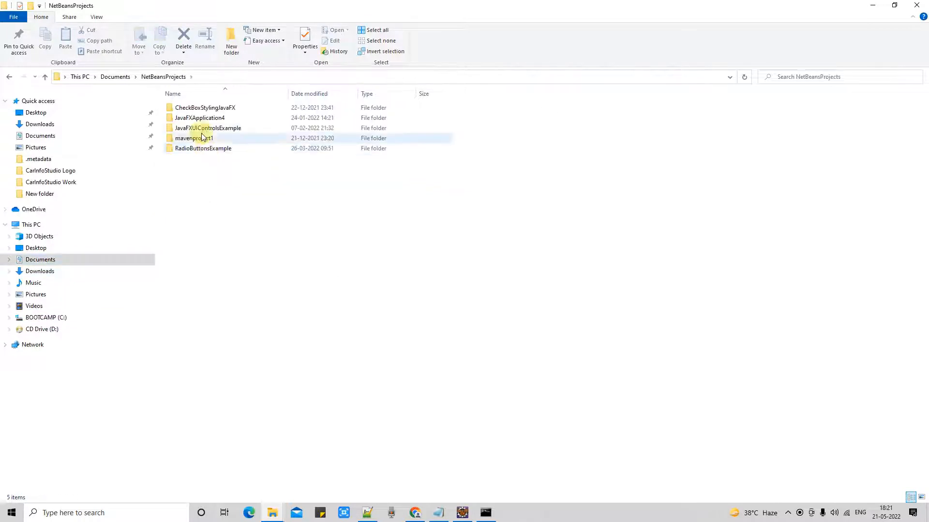
double_click(205, 118)
left_click(182, 120)
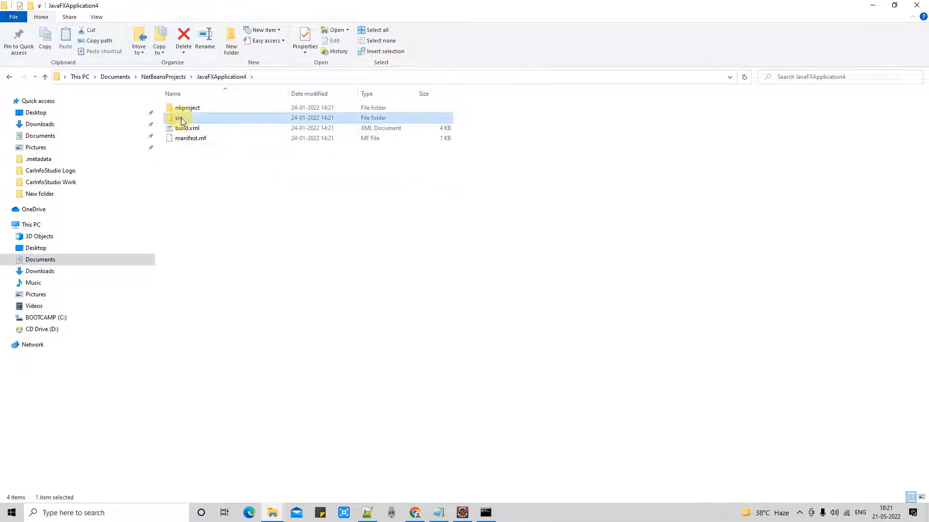
double_click(181, 120)
double_click(193, 108)
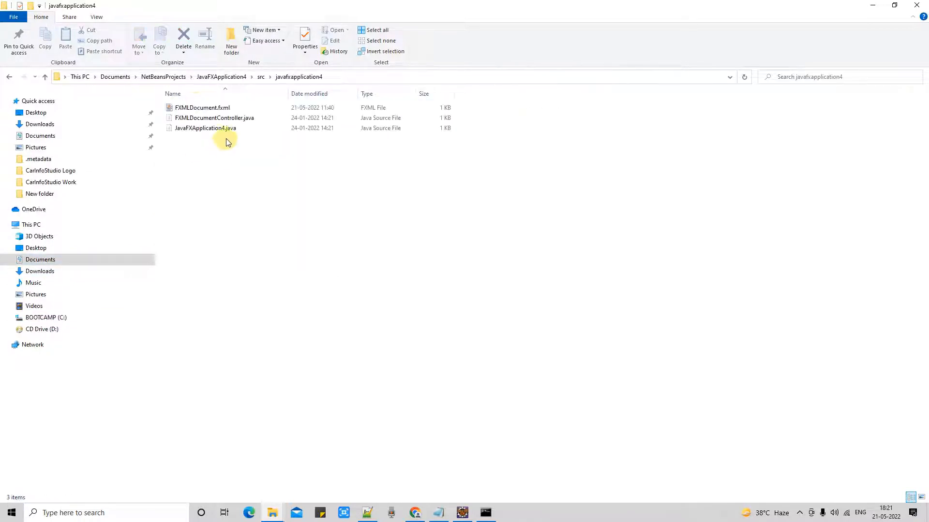
Review the three source files in javafxapplication4, return to the parent src folder and copy the javafxapplication4 folder.
left_click(219, 127)
left_click(202, 108, "shift")
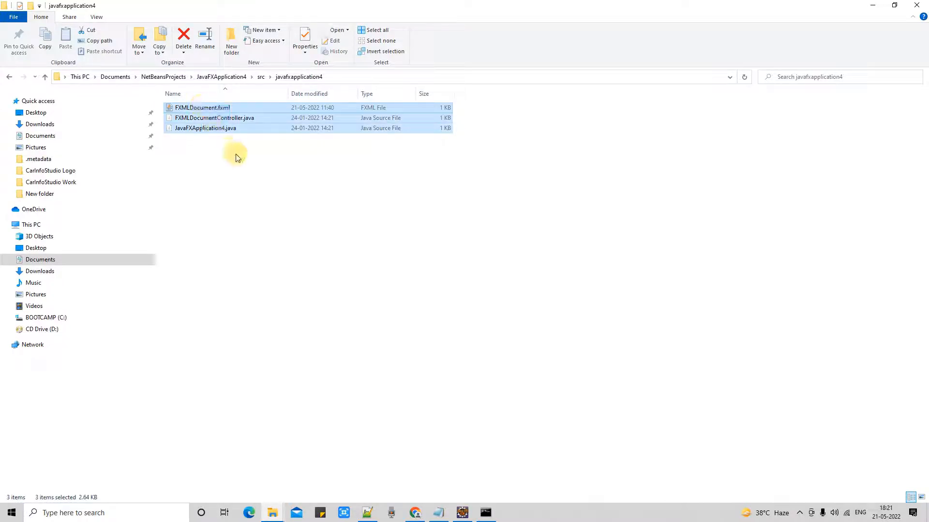
left_click(238, 157)
left_click(260, 76)
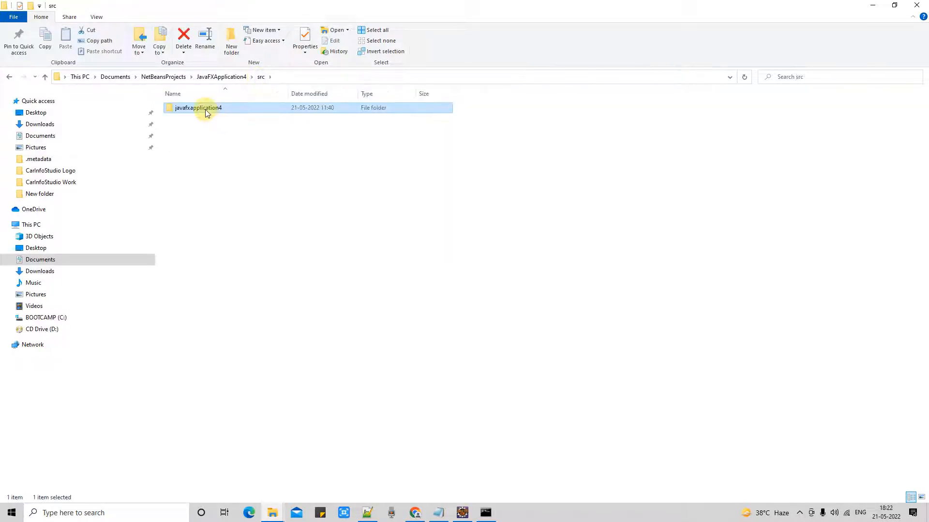
right_click(205, 110)
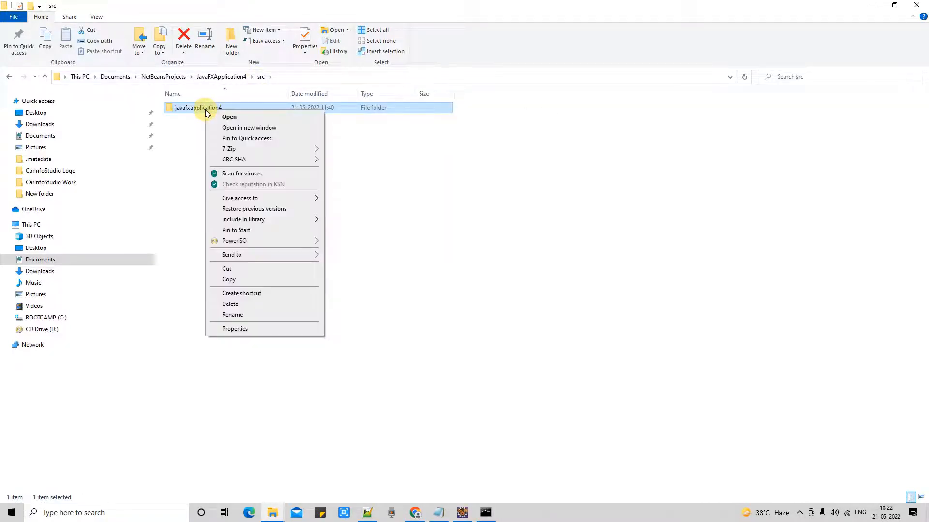
left_click(246, 279)
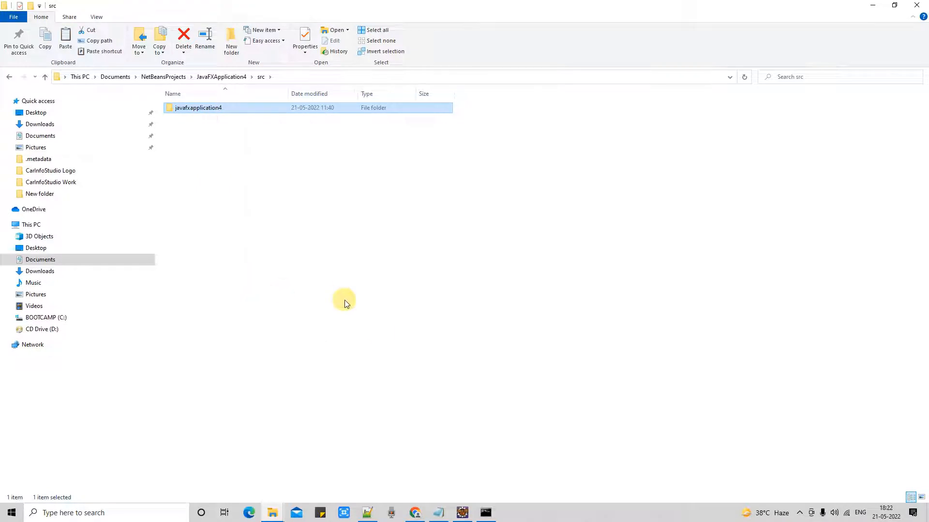
Switch to Eclipse, paste the copied javafxapplication4 package into firstJavaFXProject's src folder and expand it to show its files.
left_click(463, 515)
left_click(25, 71)
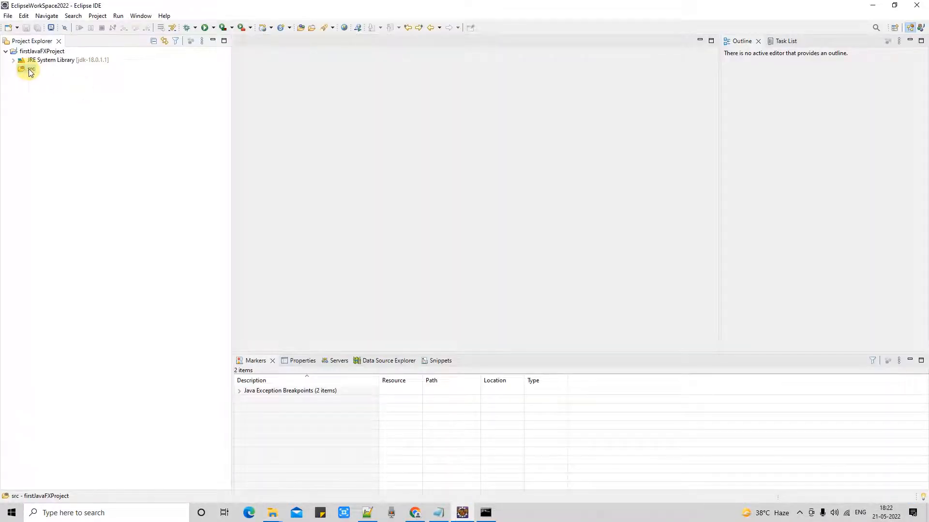
right_click(31, 72)
left_click(65, 147)
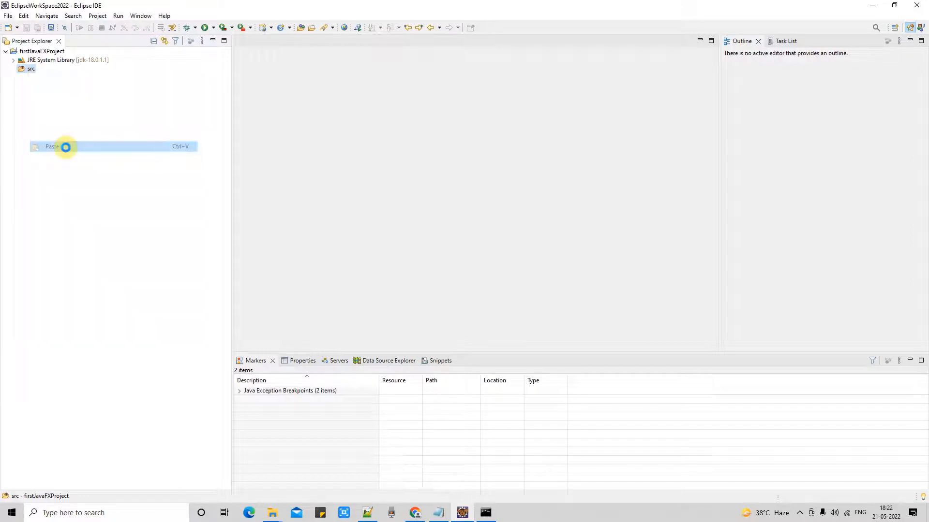
left_click(13, 69)
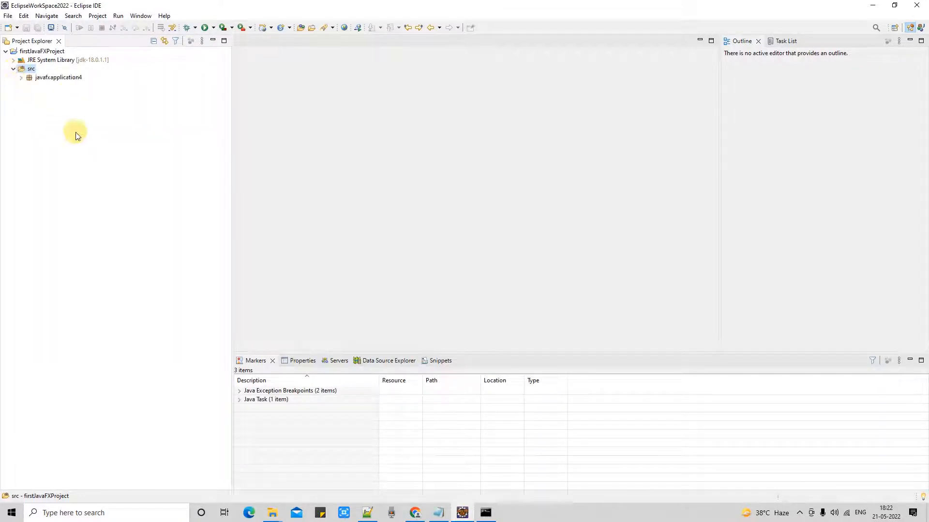
left_click(21, 77)
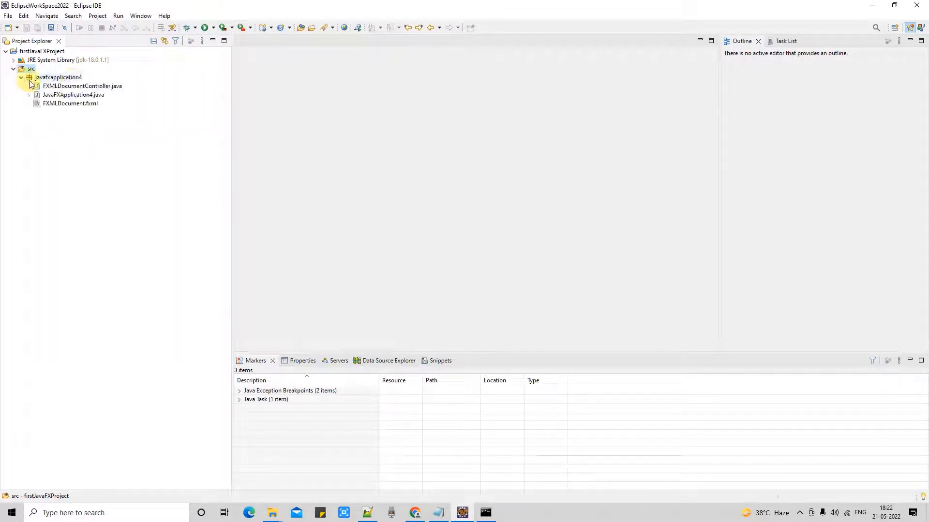
Rename the javafxapplication4 package to javafxapplication with references updated, continuing past the main-method warning.
left_click(76, 81)
left_click(75, 80)
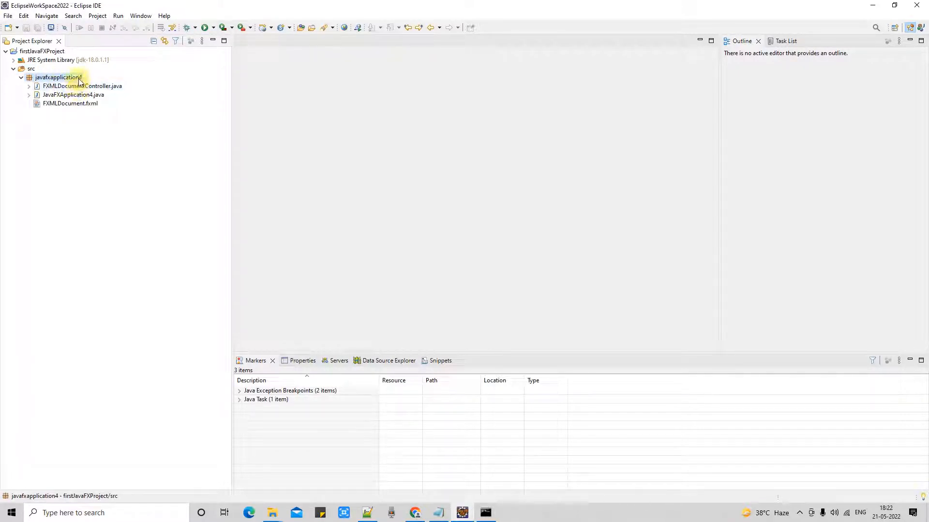
right_click(80, 81)
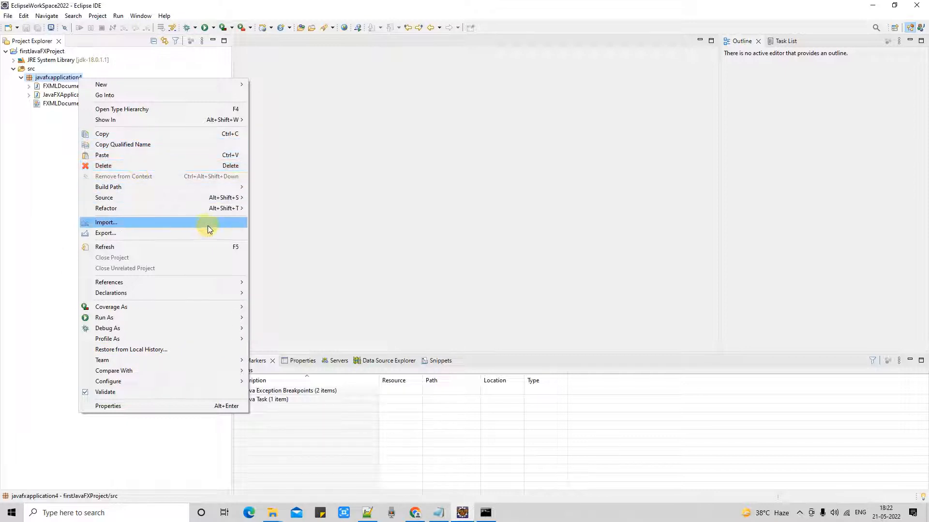
mouse_move(233, 285)
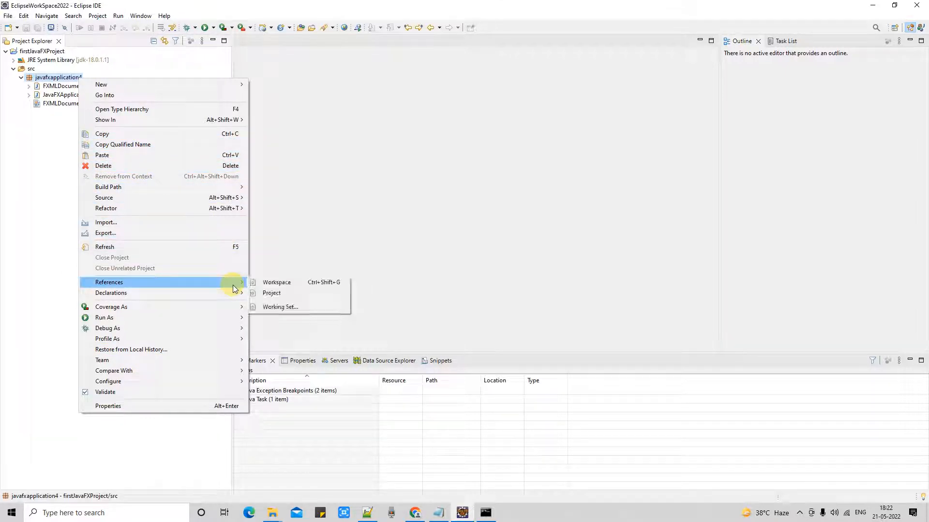
left_click(57, 82)
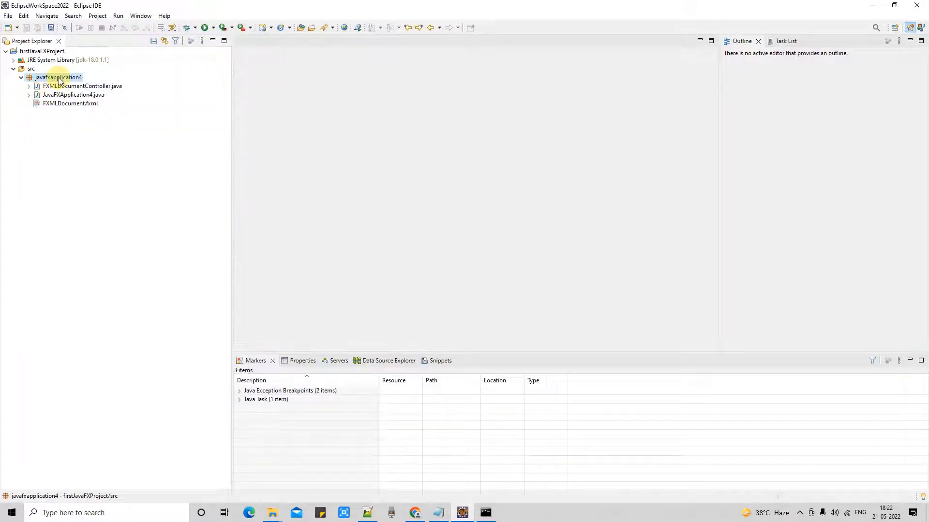
key("F2")
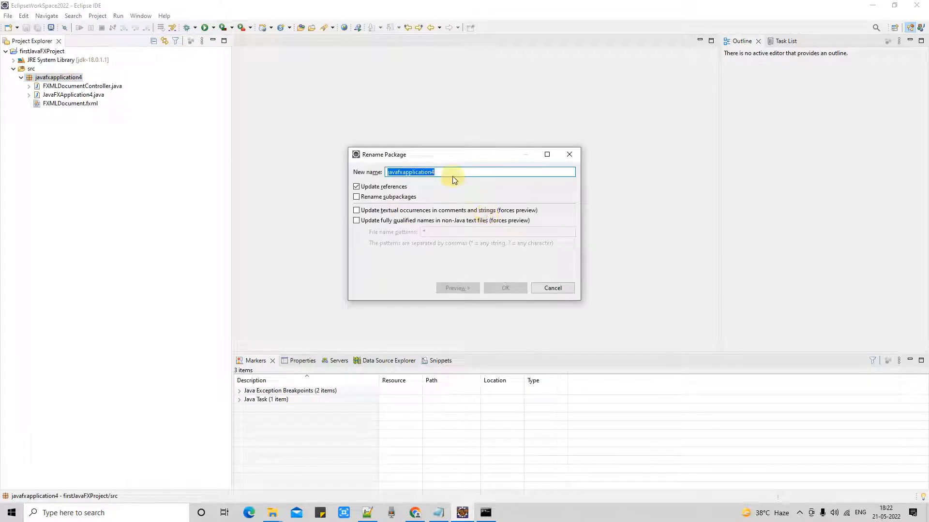
left_click(452, 173)
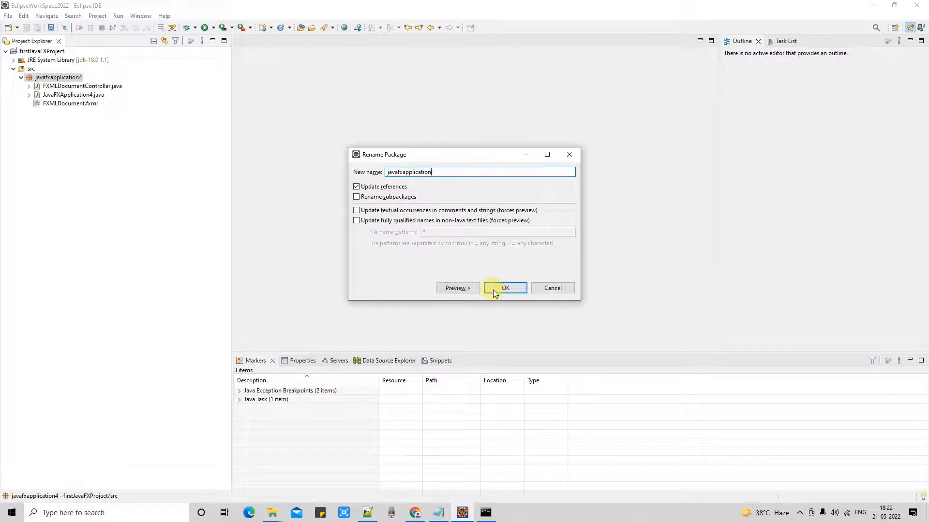
left_click(514, 286)
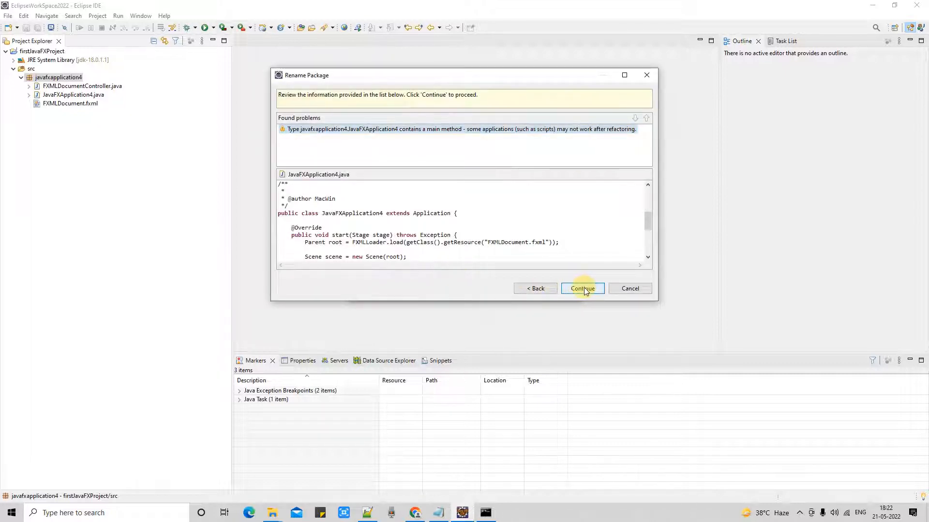
left_click(583, 288)
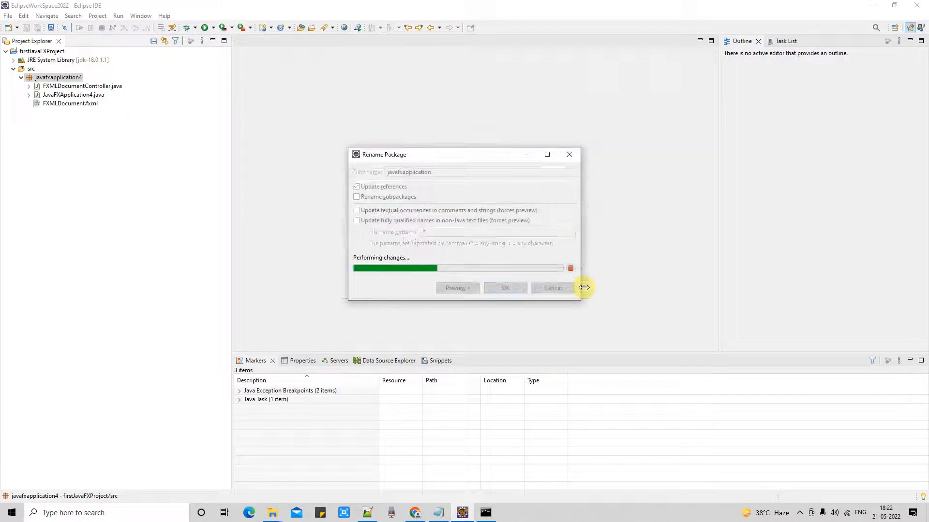
Examine the package declaration in FXMLDocumentController.java and the Application class with its start method in JavaFXApplication4.java.
left_click(21, 78)
left_click(89, 86)
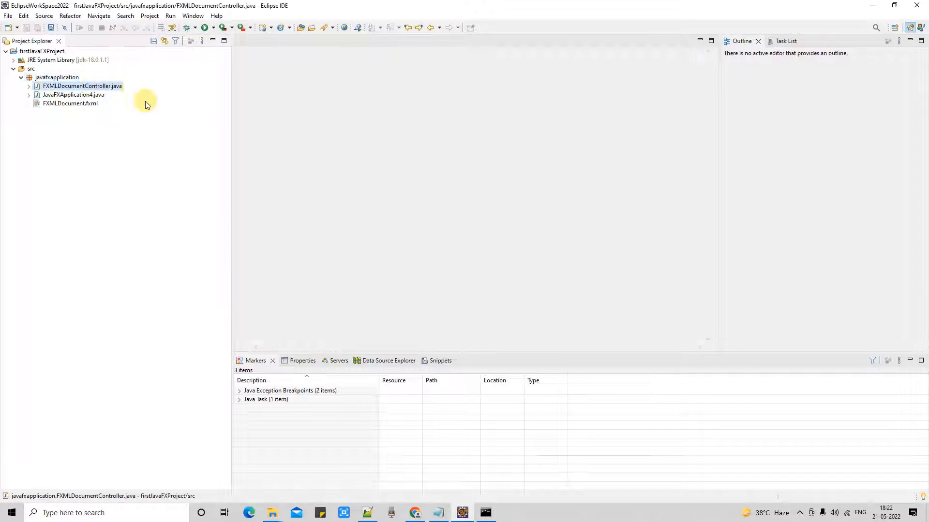
double_click(308, 64)
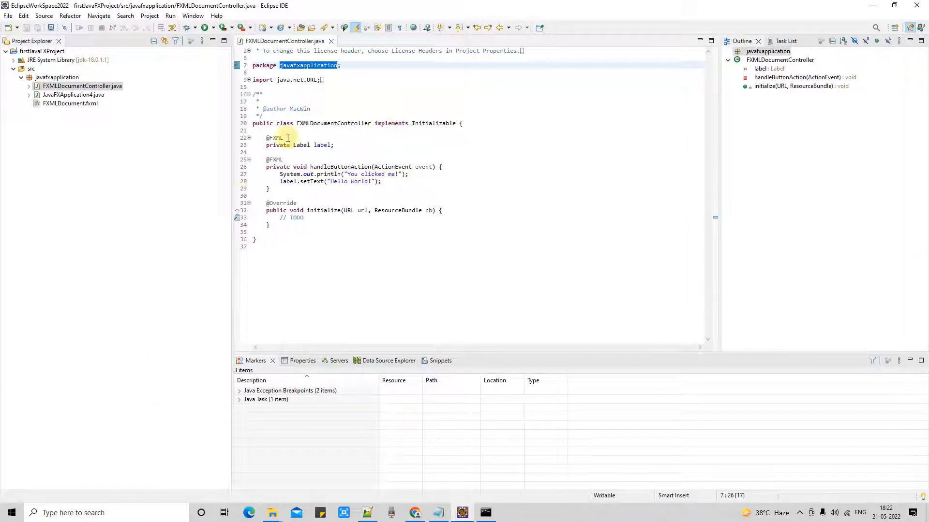
double_click(73, 94)
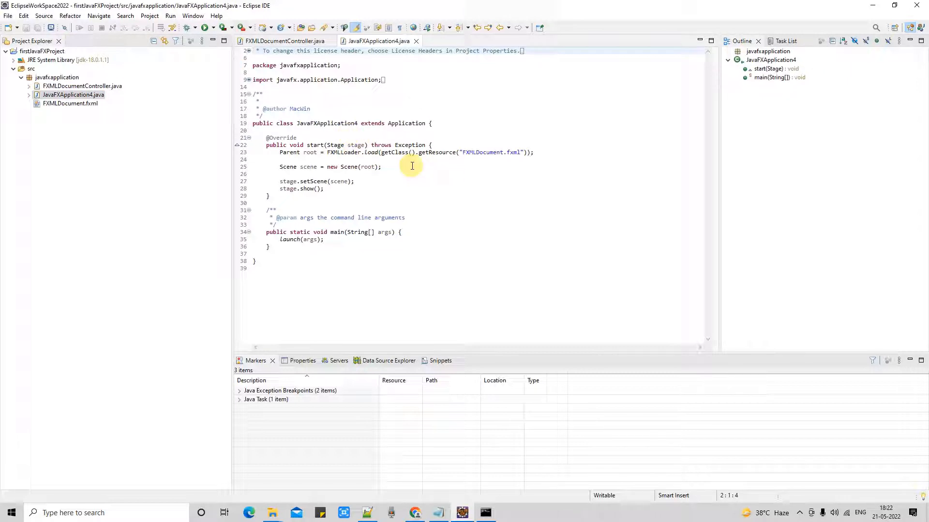
left_click_drag(256, 261, 239, 74)
left_click(425, 153)
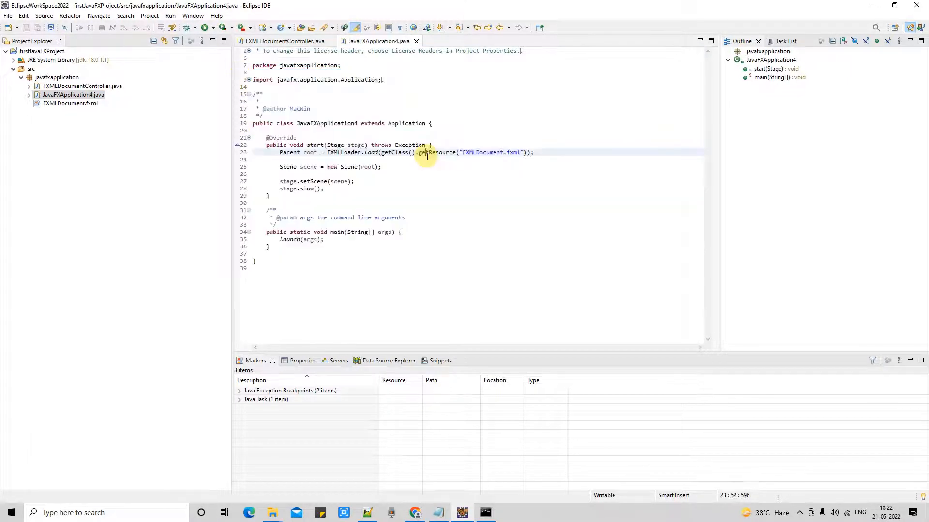
double_click(408, 124)
left_click_drag(252, 124, 439, 202)
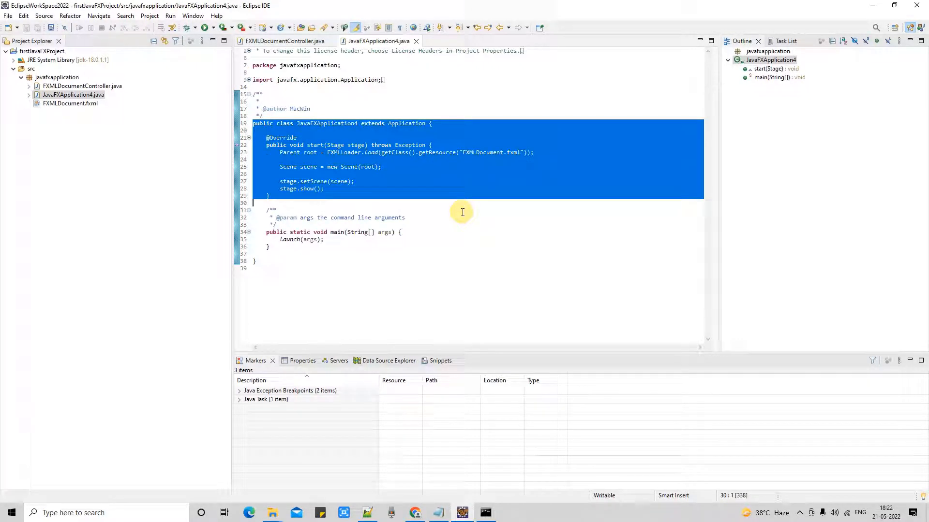
Open FXMLDocument.fxml with its default editor to view the layout in Scene Builder, and close Scene Builder.
right_click(82, 105)
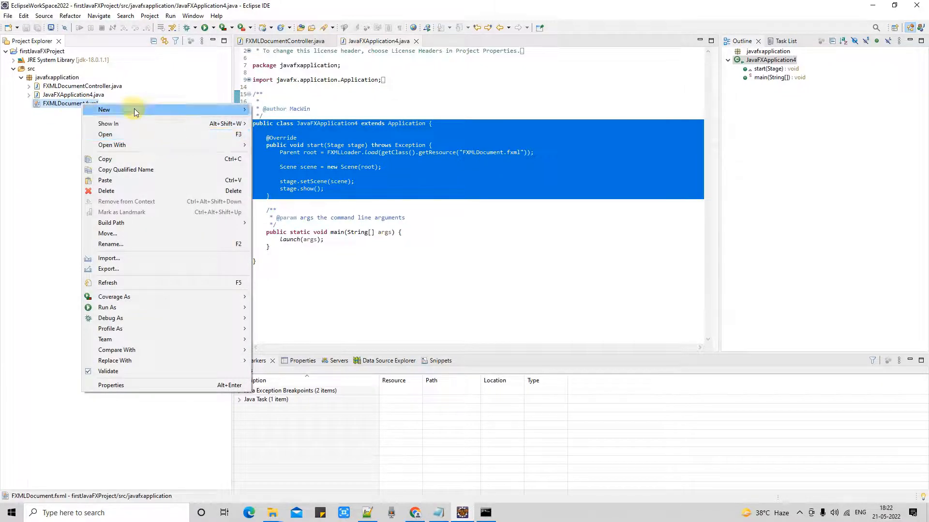
double_click(70, 104)
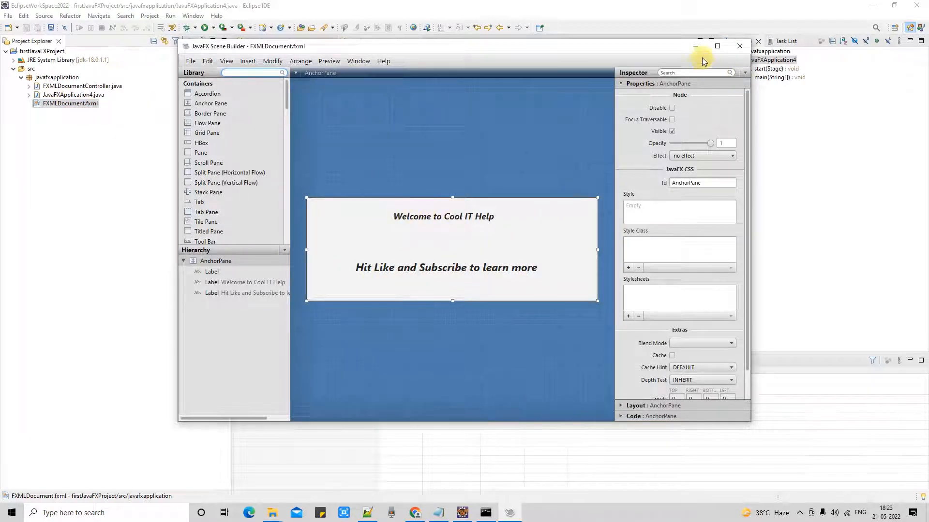
left_click(747, 45)
Open FXMLDocument.fxml with the Text Editor and place the cursor in the package name of the fx:controller attribute on line 10.
right_click(87, 102)
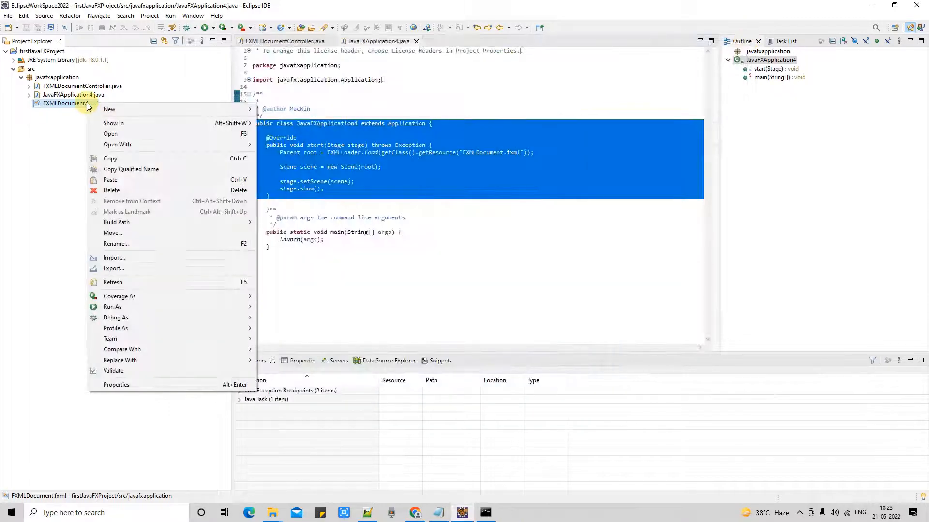
mouse_move(248, 145)
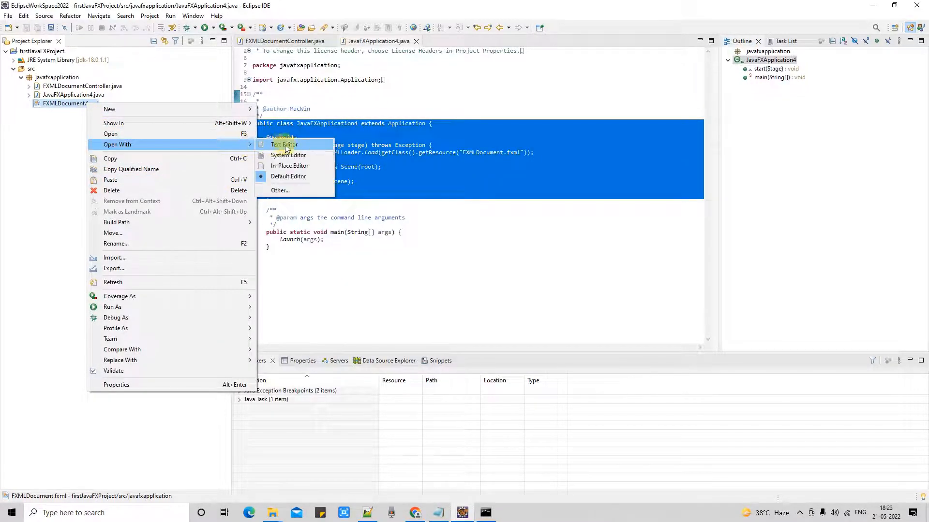
left_click(312, 142)
left_click(387, 212)
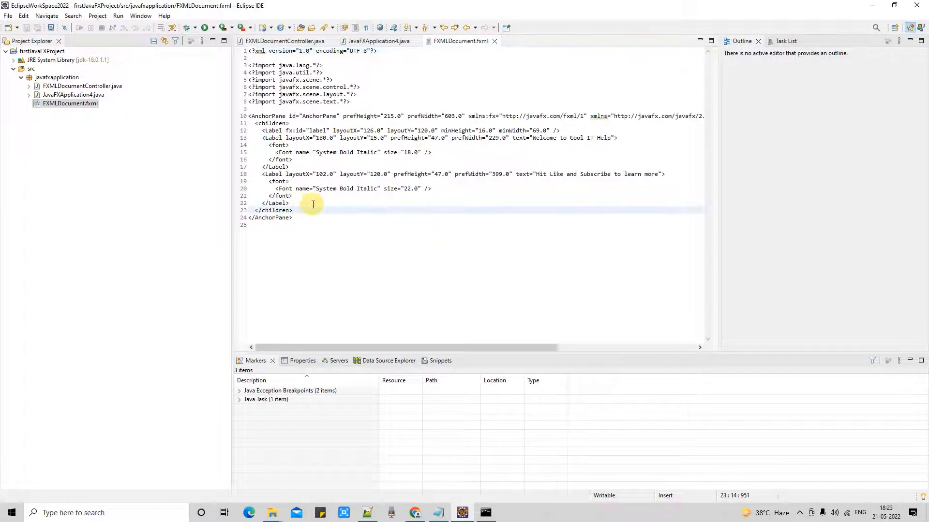
left_click_drag(373, 348, 554, 351)
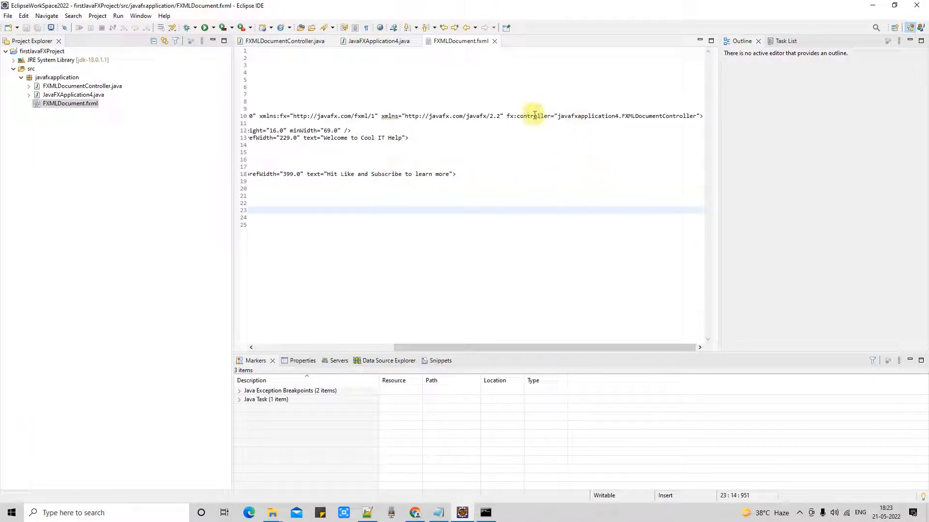
left_click_drag(510, 116, 535, 119)
left_click(586, 116)
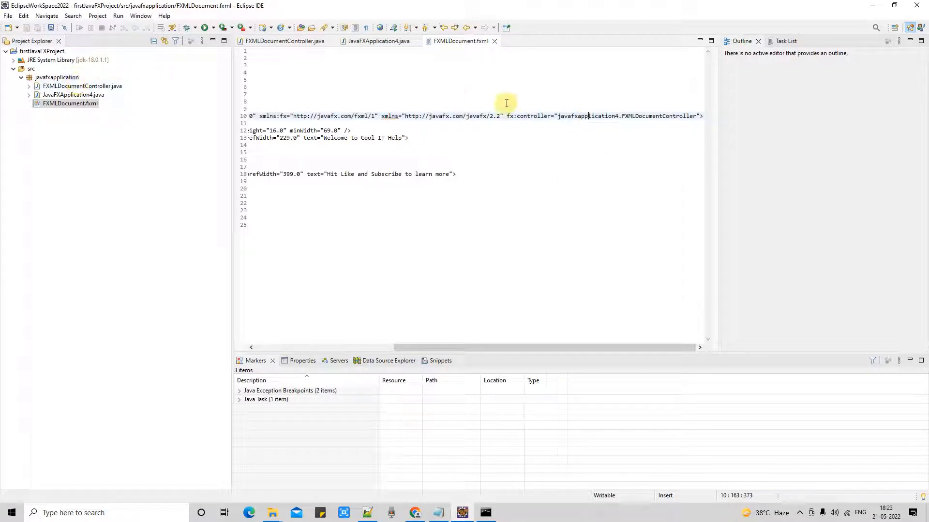
Remove the 4 from the package name in the fx:controller attribute so it reads javafxapplication.FXMLDocumentController, then save and close FXMLDocument.fxml.
left_click(619, 116)
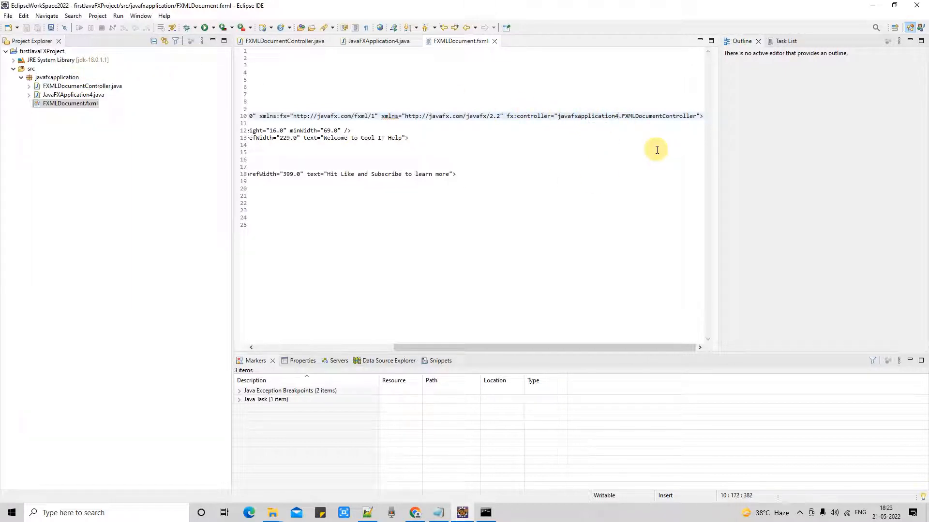
key("BackSpace")
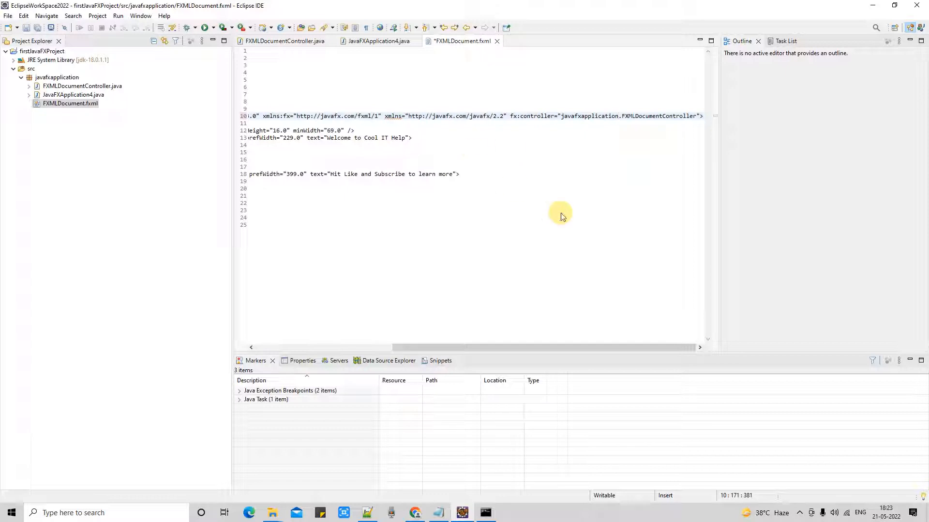
key("ctrl+s")
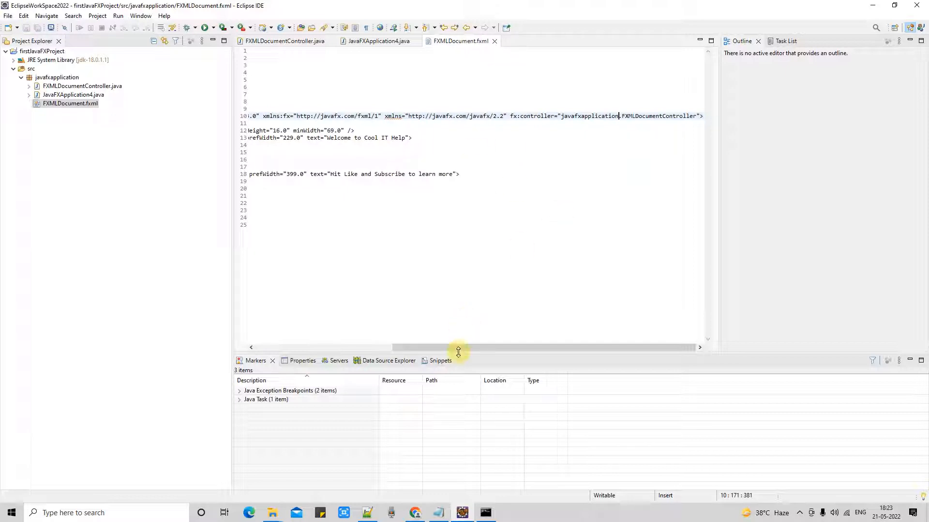
left_click_drag(461, 347, 301, 347)
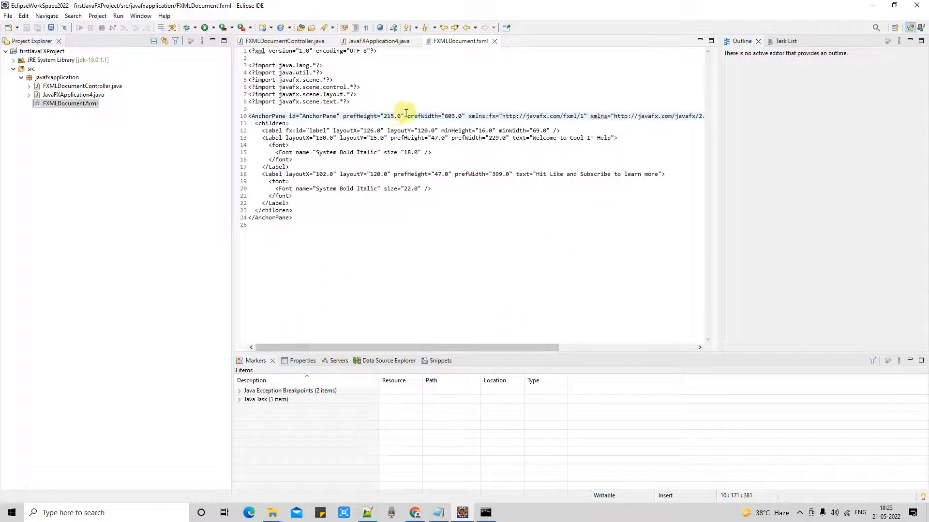
left_click(495, 42)
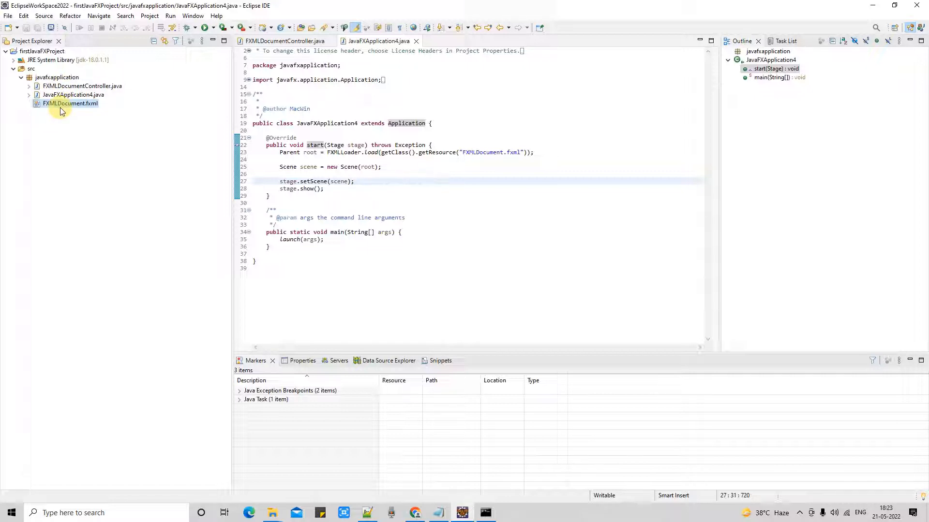
left_click(402, 188)
Switch to Notes.txt in Notepad and read Step 5 about importing the JavaFX libs into the project.
left_click(439, 512)
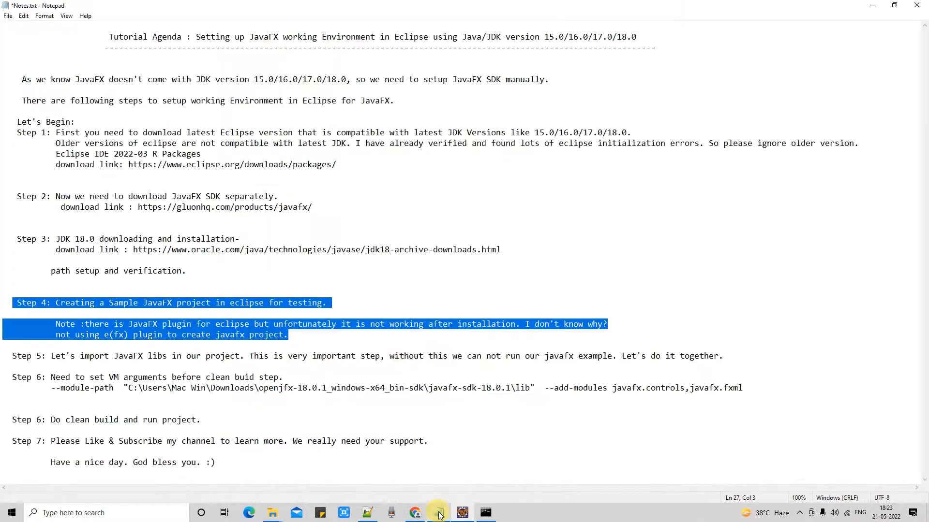
left_click(337, 324)
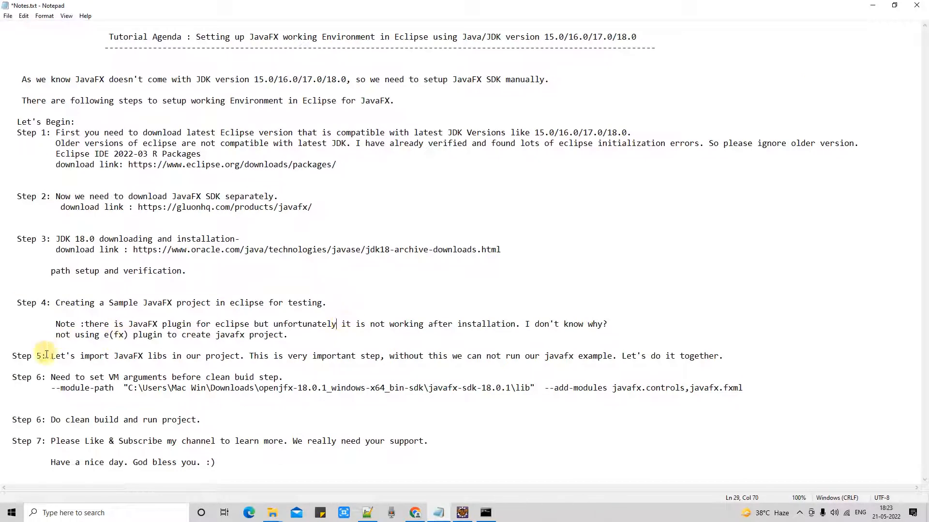
left_click_drag(46, 356, 15, 358)
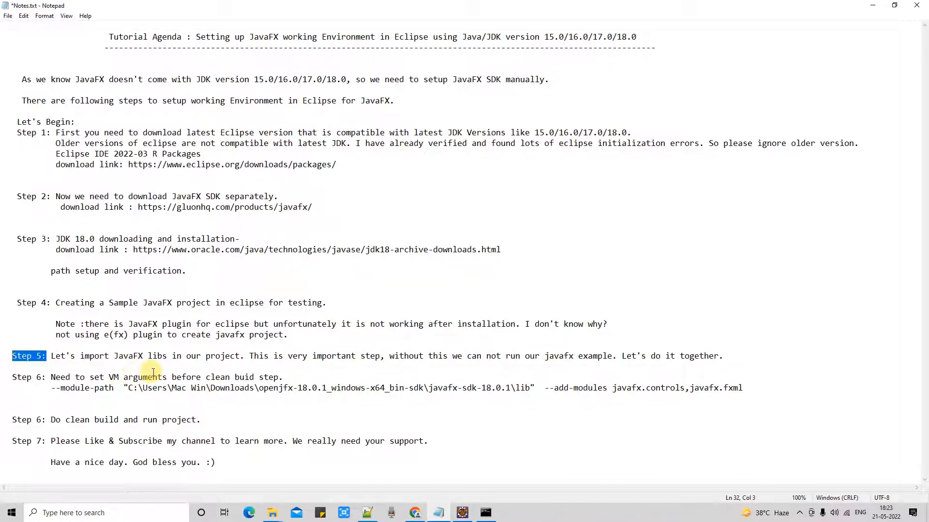
left_click_drag(114, 357, 242, 356)
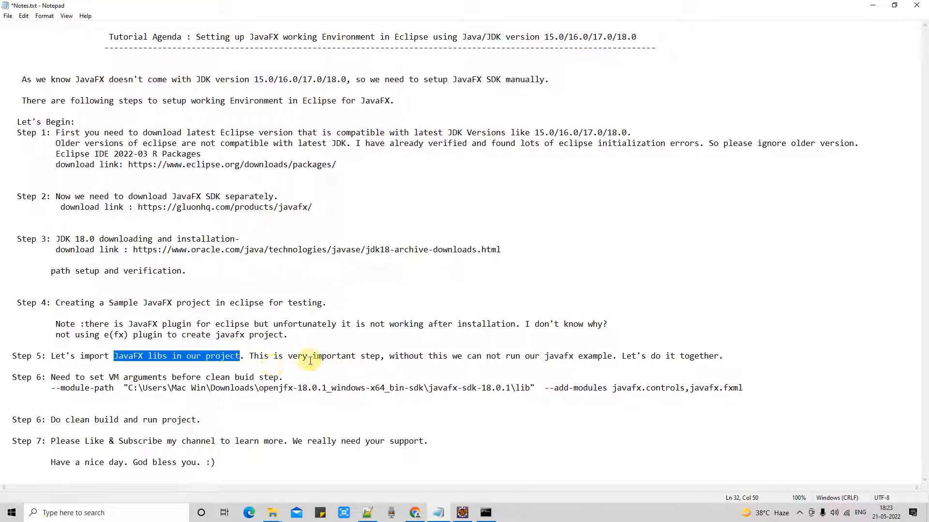
left_click_drag(249, 356, 724, 368)
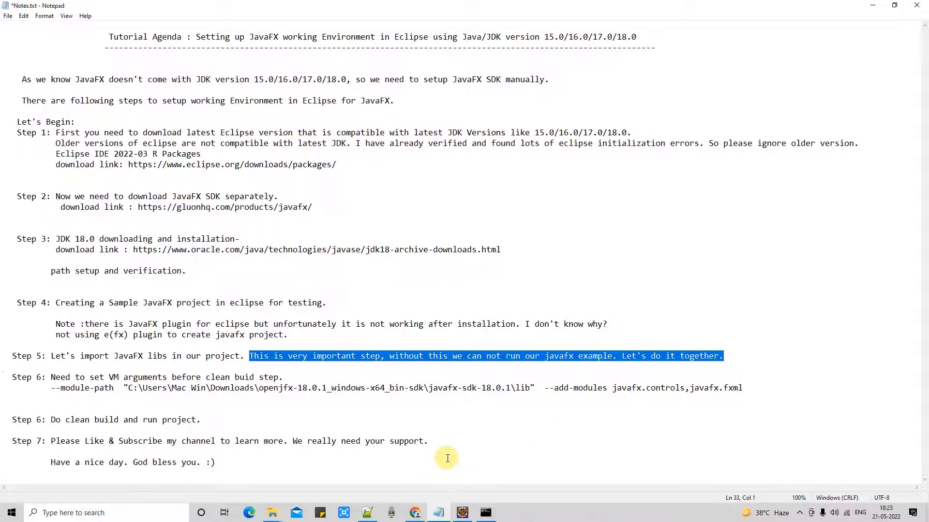
Return to Eclipse, narrow the Project Explorer, and open the Java Build Path properties of firstJavaFXProject.
left_click(467, 516)
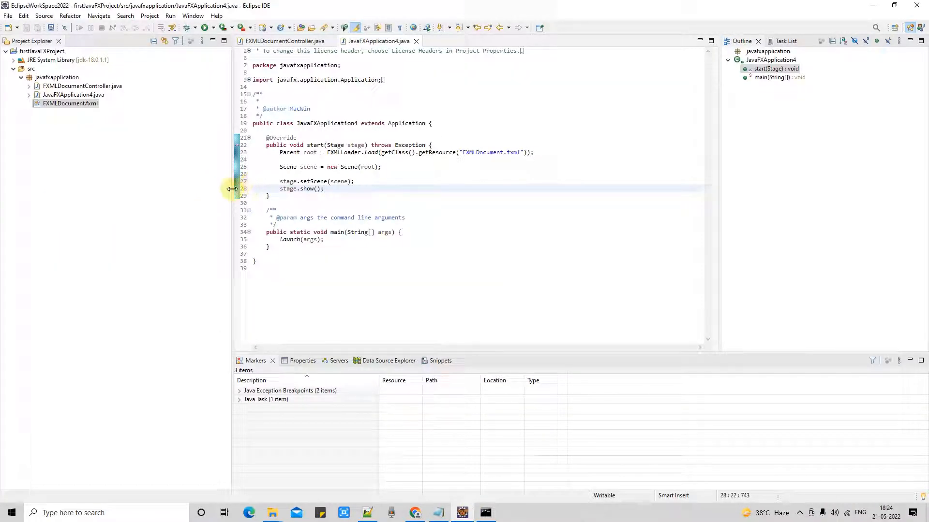
left_click_drag(232, 189, 170, 183)
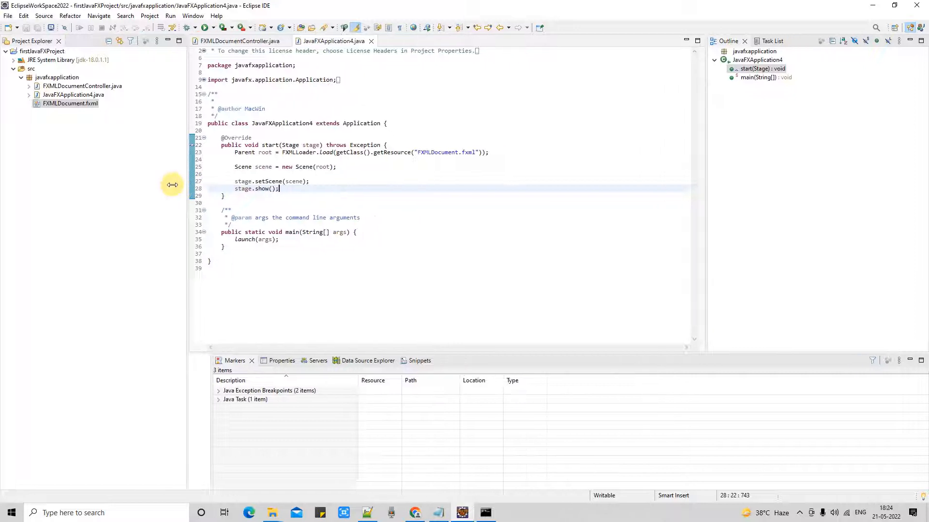
left_click(45, 52)
right_click(45, 52)
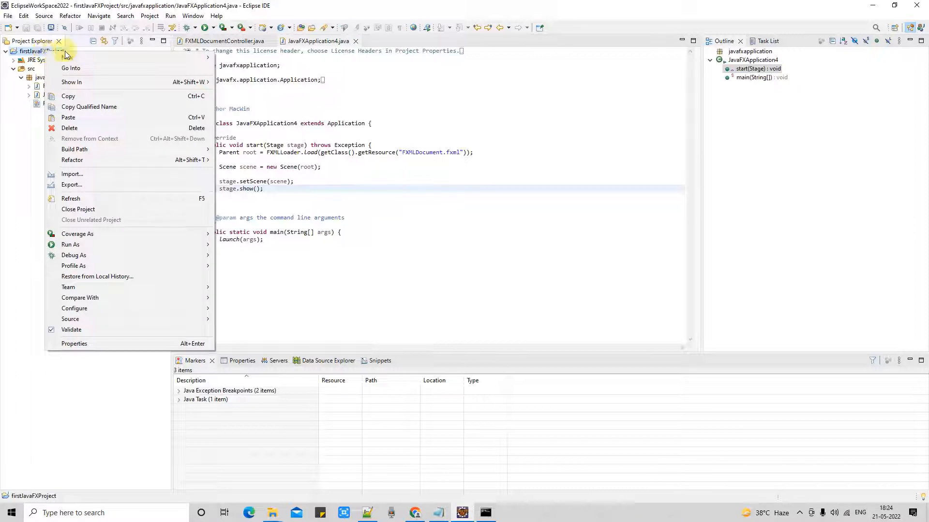
left_click(80, 344)
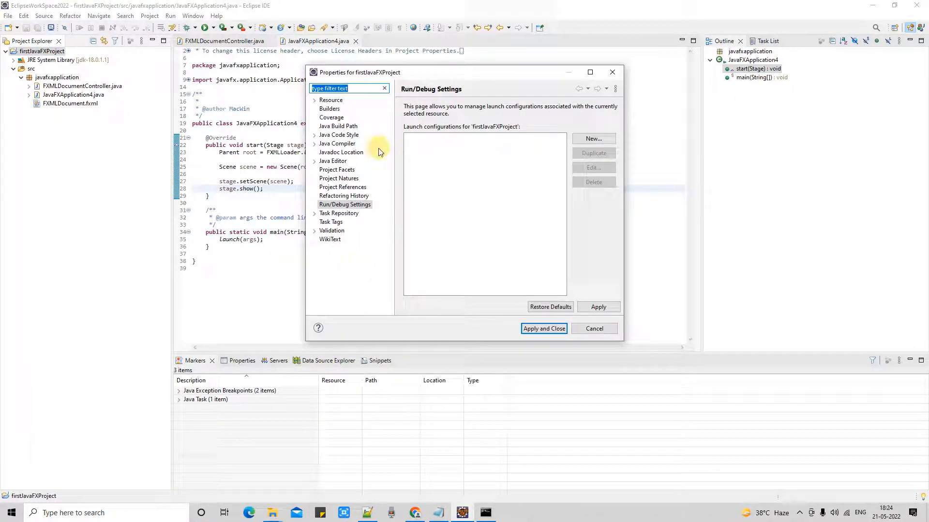
left_click(352, 127)
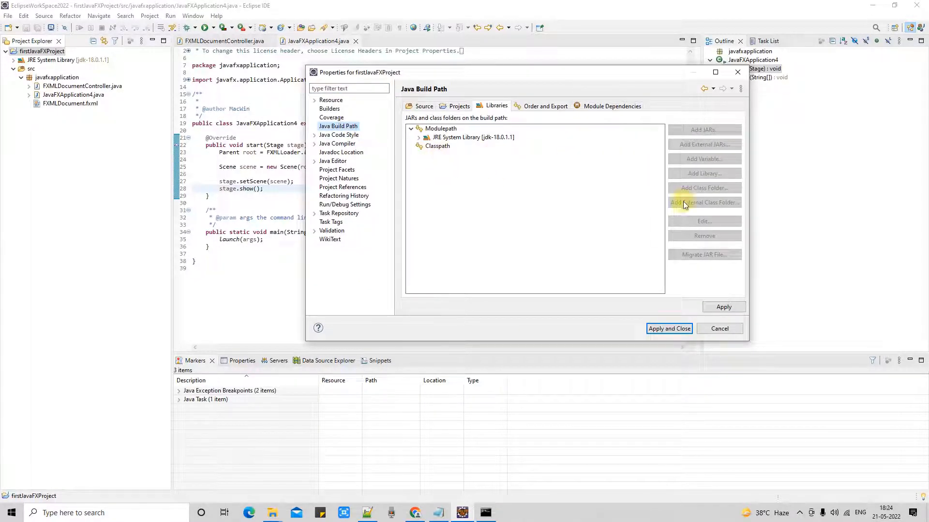
Start adding a library of type User Library to the project's Classpath.
left_click(442, 149)
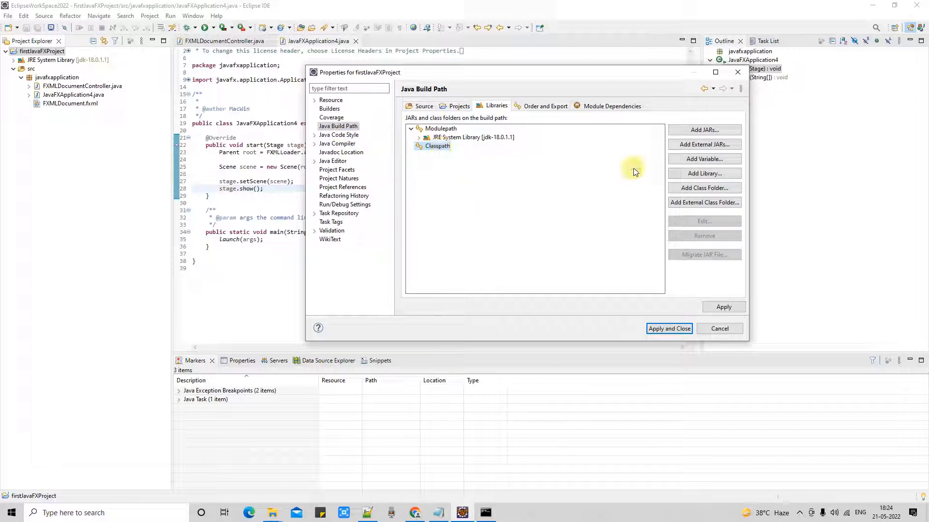
left_click(718, 177)
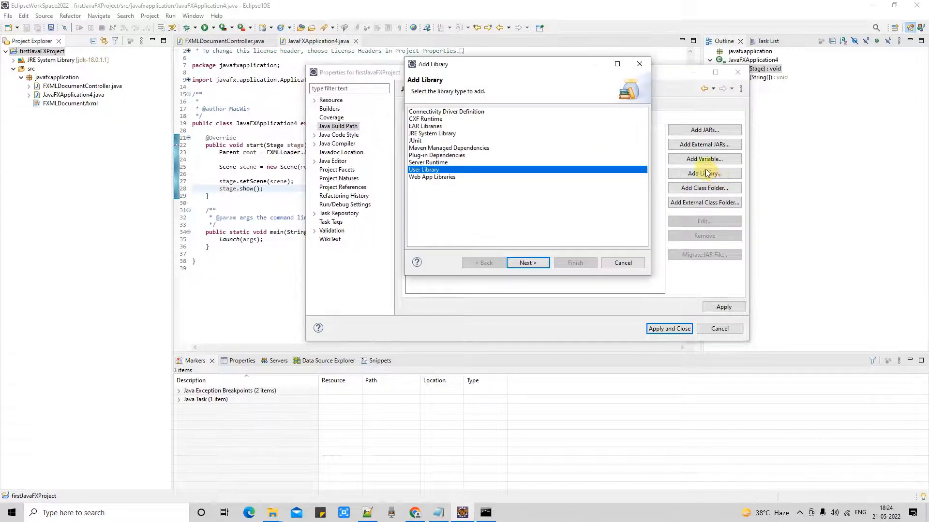
mouse_move(492, 65)
left_mouse_down()
mouse_move(626, 216)
mouse_move(506, 69)
left_mouse_up()
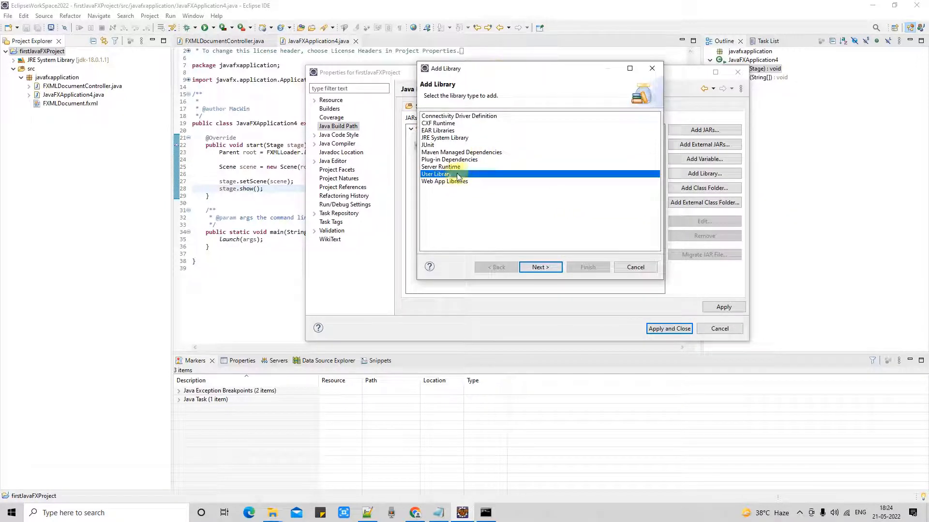
left_click(548, 266)
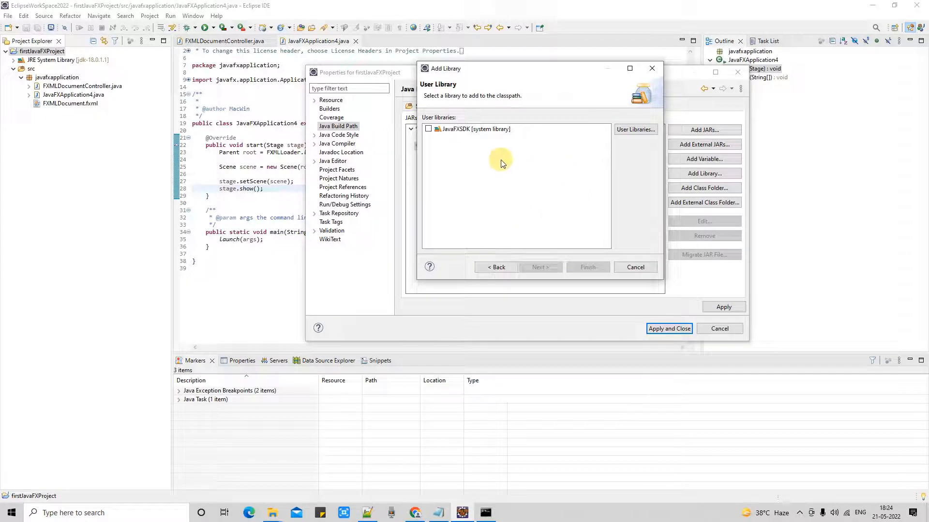
Create a user library named myJavaFXSDK marked as a system library, and remove the old JavaFXSDK user library.
left_click(634, 131)
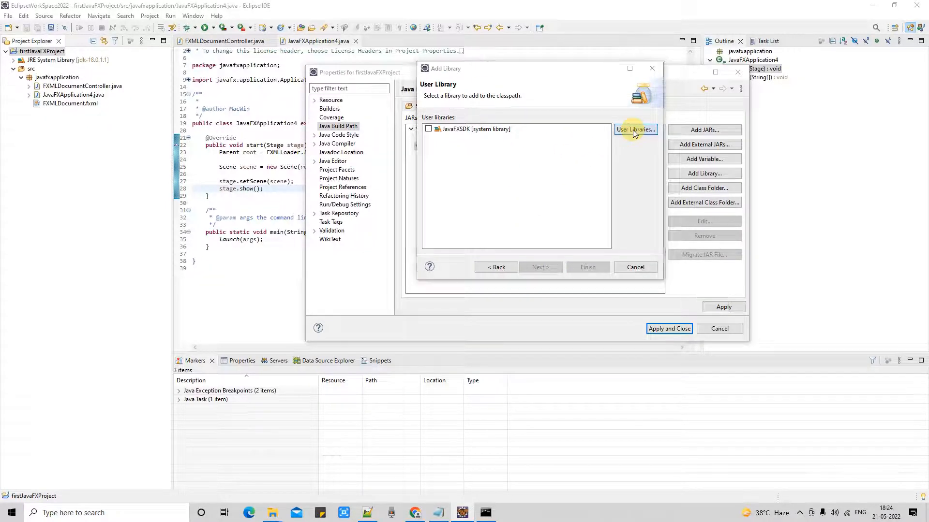
left_click(666, 68)
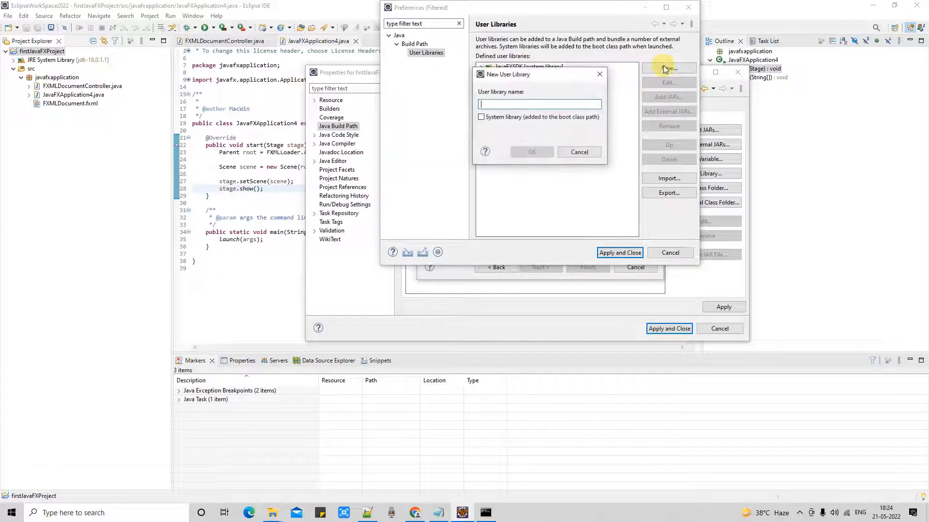
type("myJavaFXSDK")
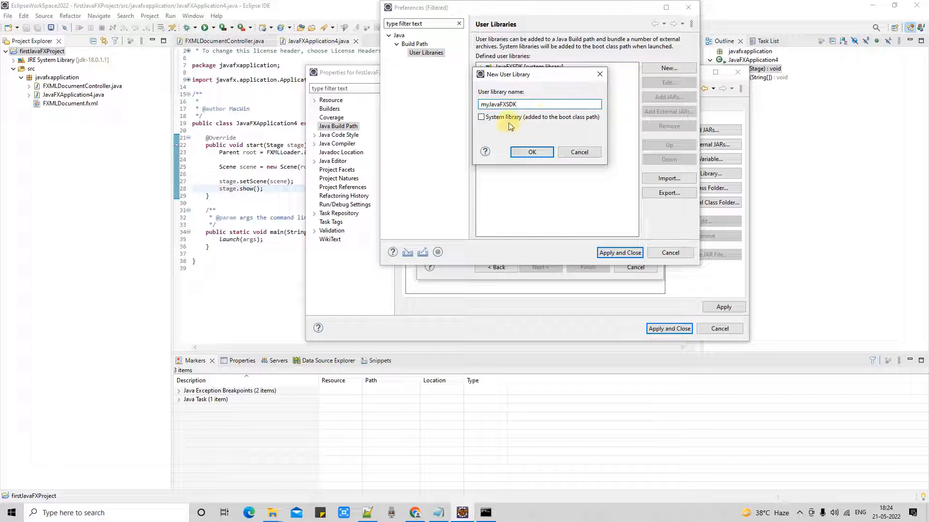
left_click(532, 152)
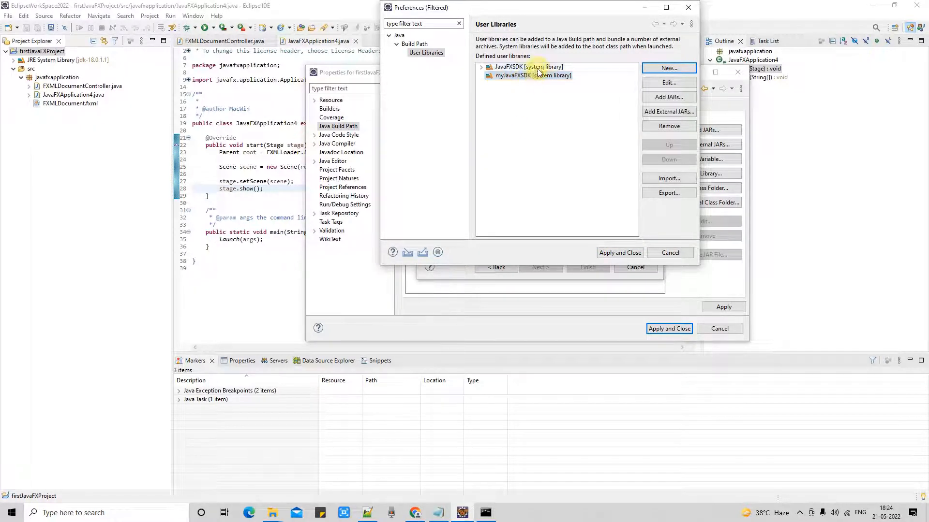
left_click(507, 69)
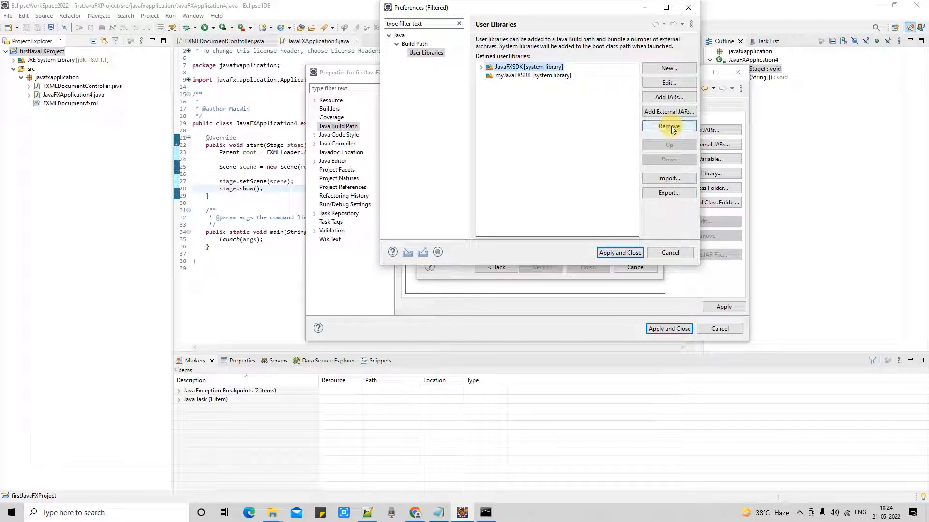
left_click(670, 128)
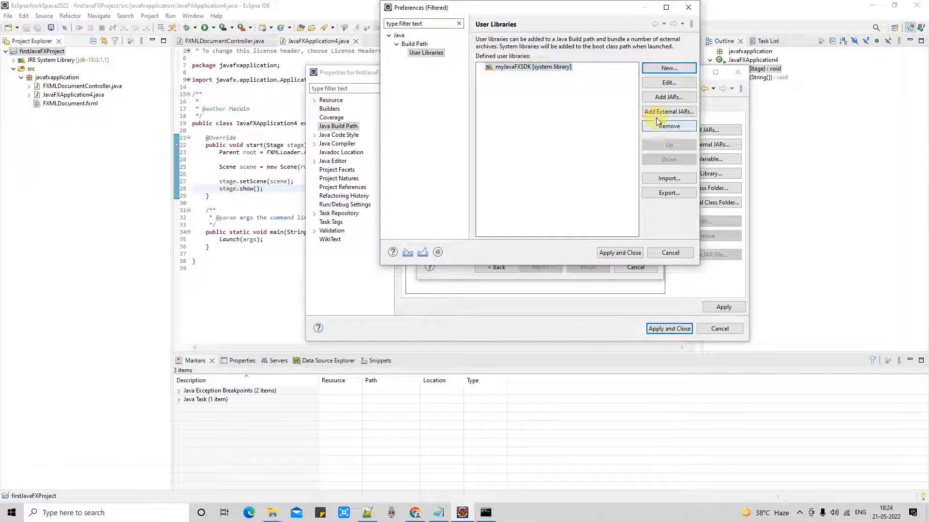
Add all JAR files from the javafx-sdk-18.0.1\lib folder in Downloads to myJavaFXSDK as external JARs.
left_click(677, 111)
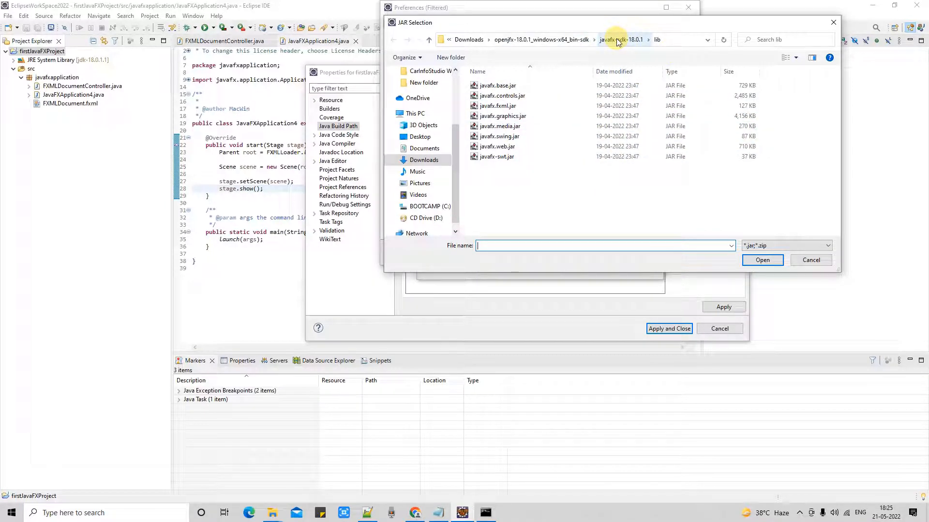
left_click(675, 40)
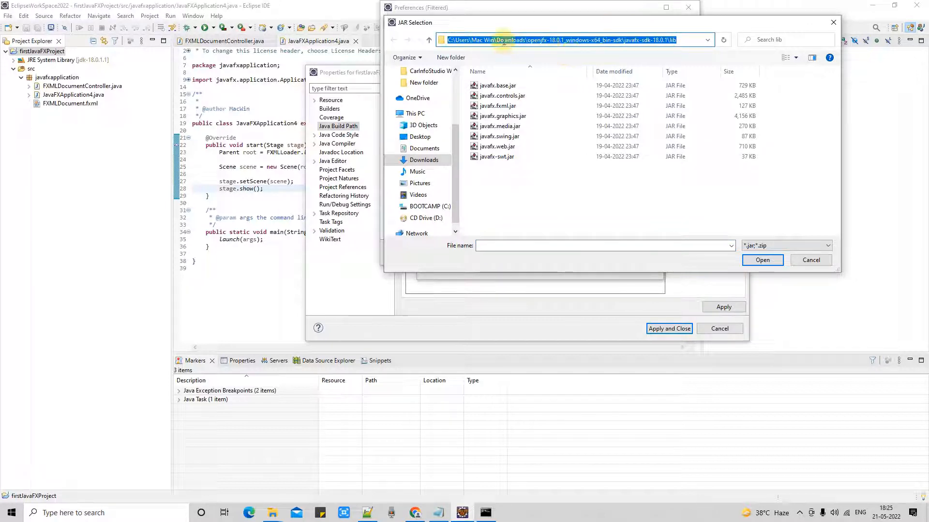
left_click(508, 43)
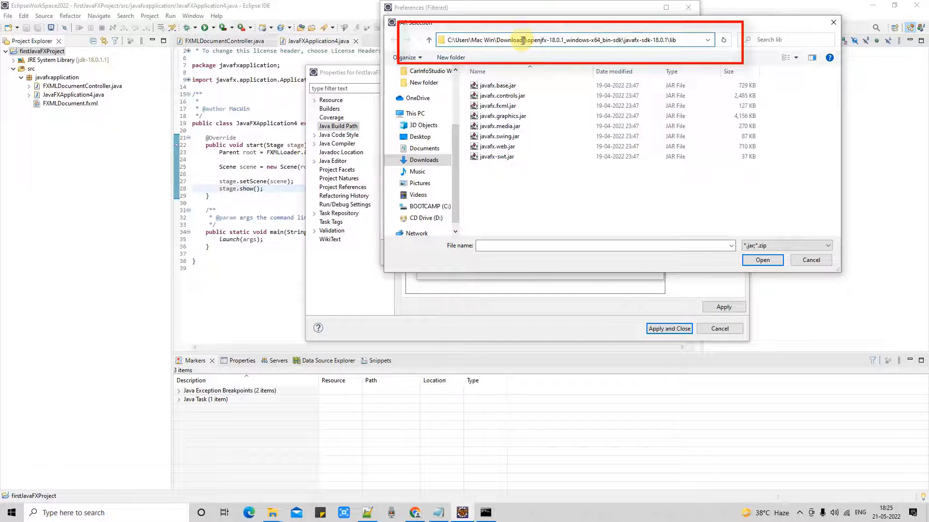
left_click_drag(524, 41, 494, 41)
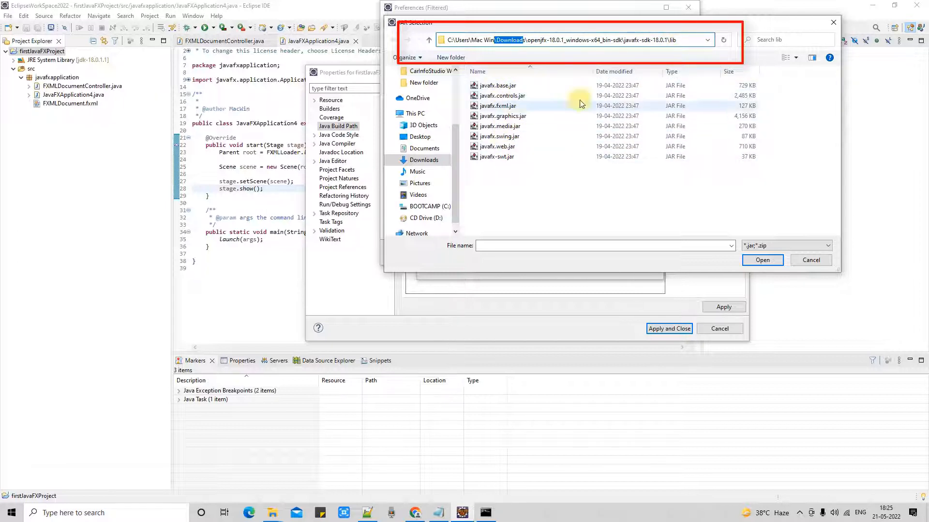
left_click(677, 40)
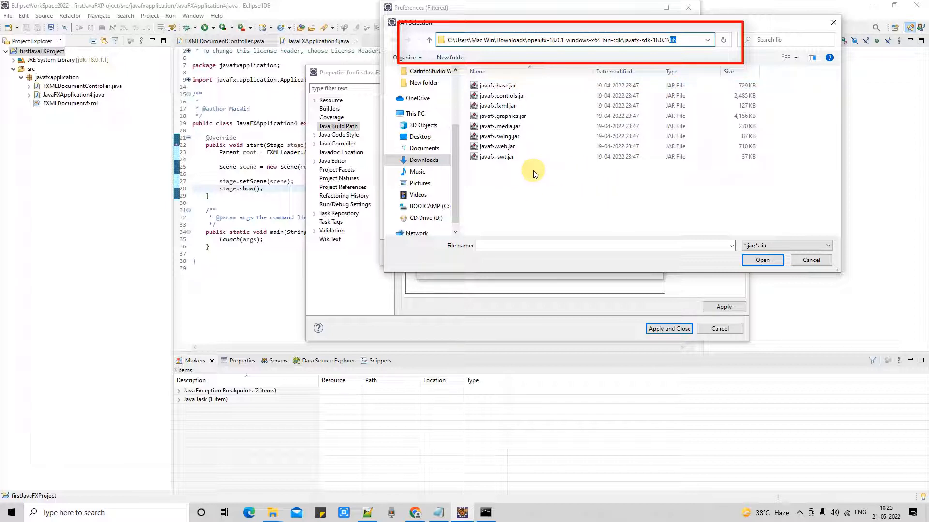
left_click(498, 156)
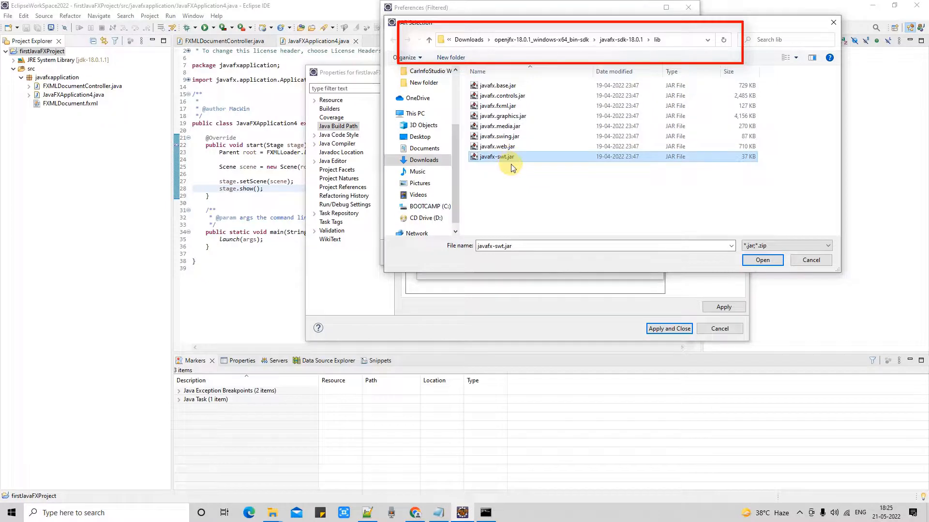
key("ctrl+a")
left_click(761, 260)
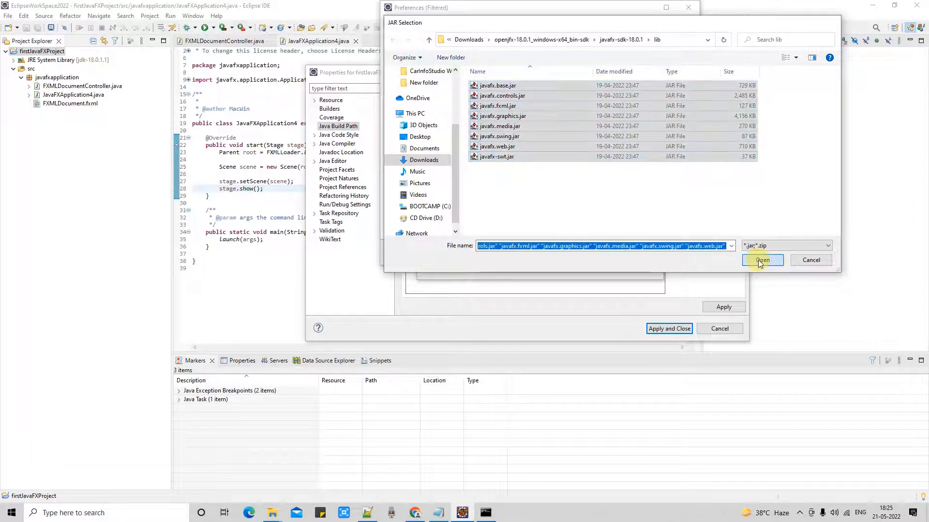
Collapse the details of every JAR entry under myJavaFXSDK to review the list of added JARs.
left_click(488, 75)
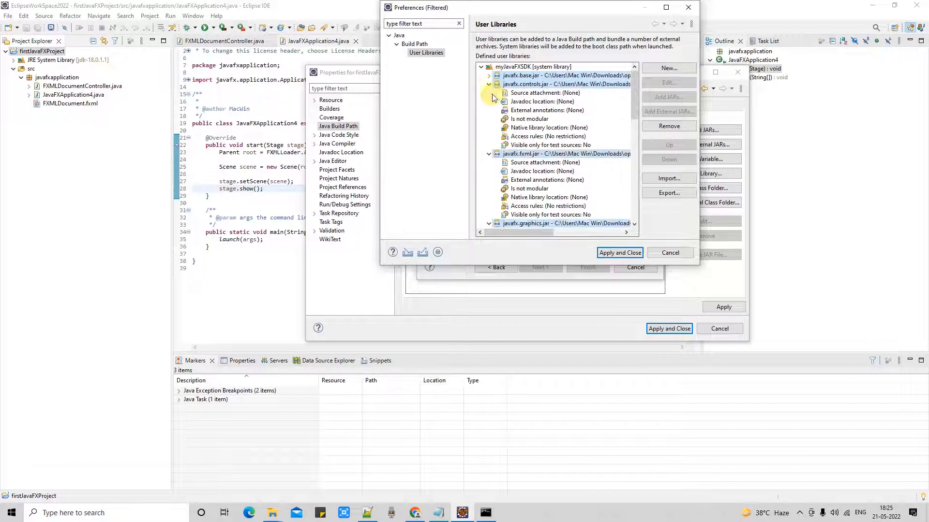
left_click(489, 84)
left_click(489, 94)
left_click(488, 101)
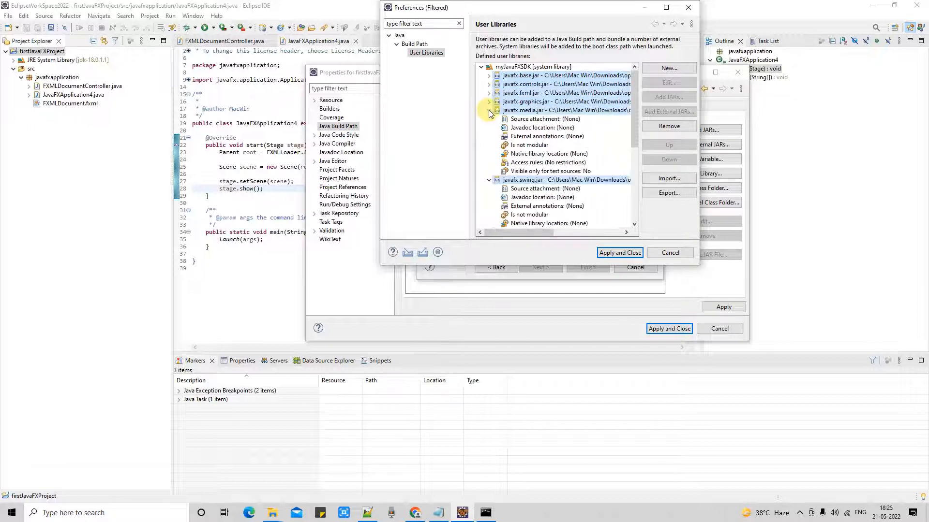
left_click(488, 110)
left_click(488, 119)
left_click(489, 127)
left_click(489, 136)
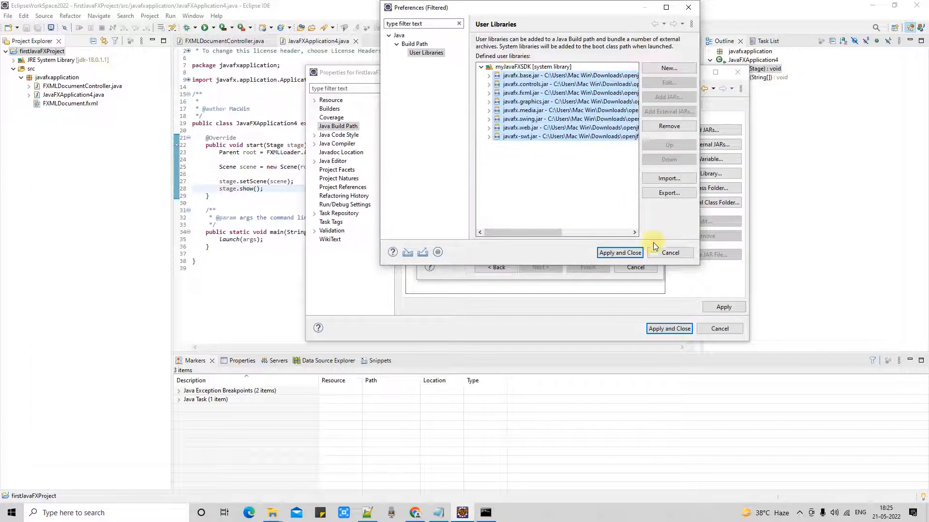
Finish adding the myJavaFXSDK user library to the project's Classpath, check its JARs, and apply the build path changes.
left_click(627, 253)
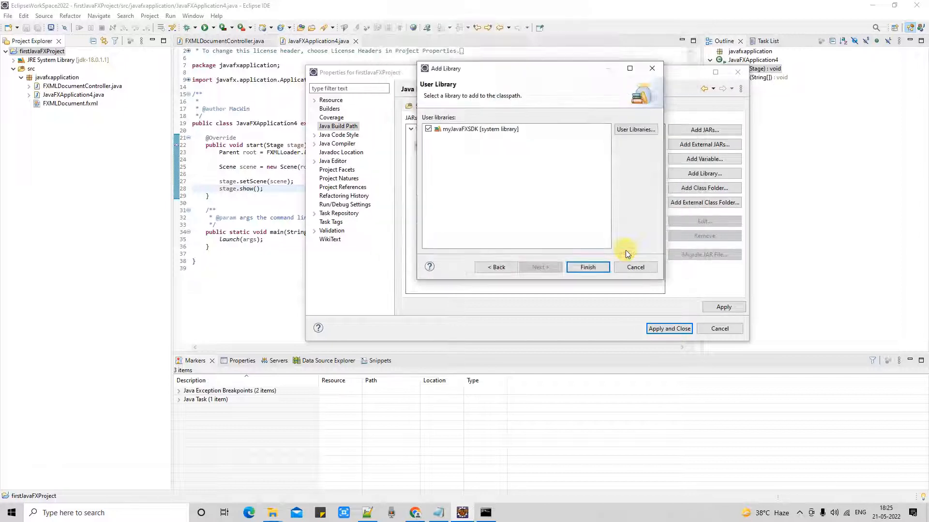
left_click(588, 267)
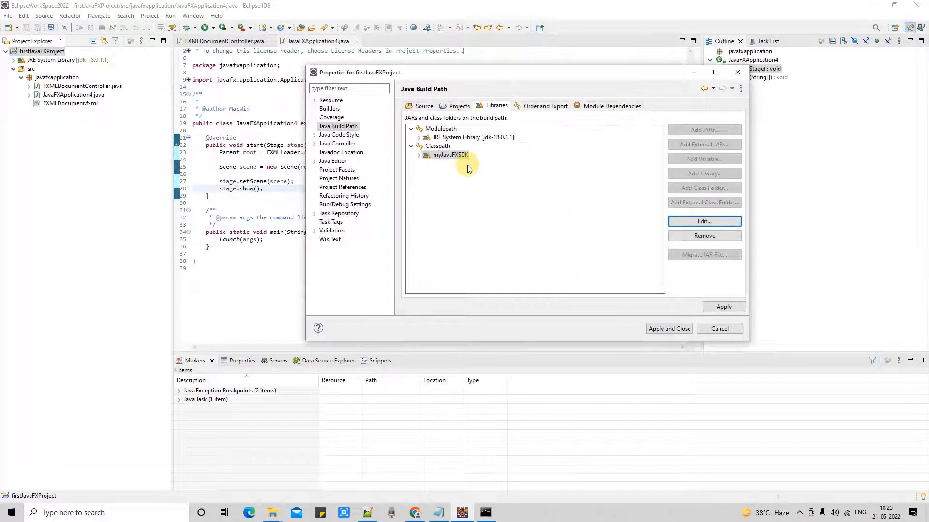
left_click(419, 156)
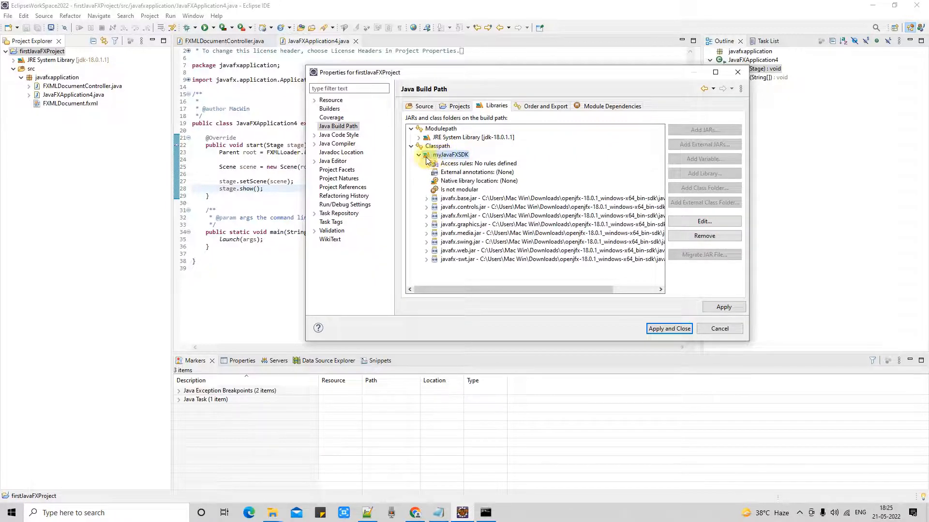
left_click(419, 155)
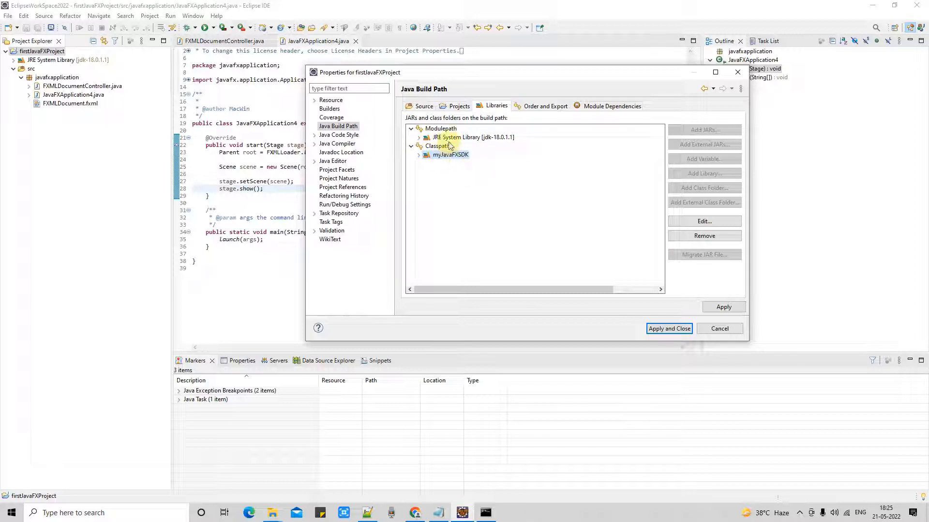
left_click(724, 308)
left_click(669, 329)
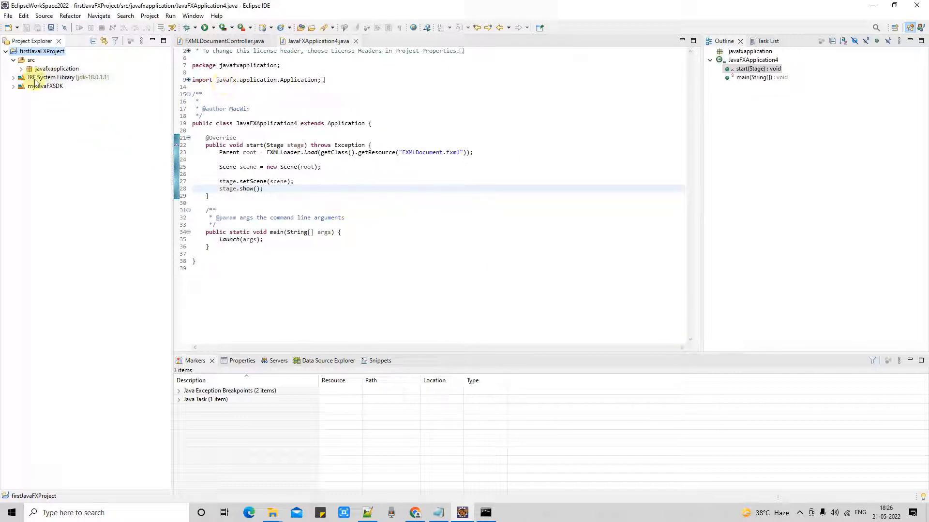
Expand the javafxapplication package and look over the code of FXMLDocumentController.java and JavaFXApplication4.java.
left_click(21, 68)
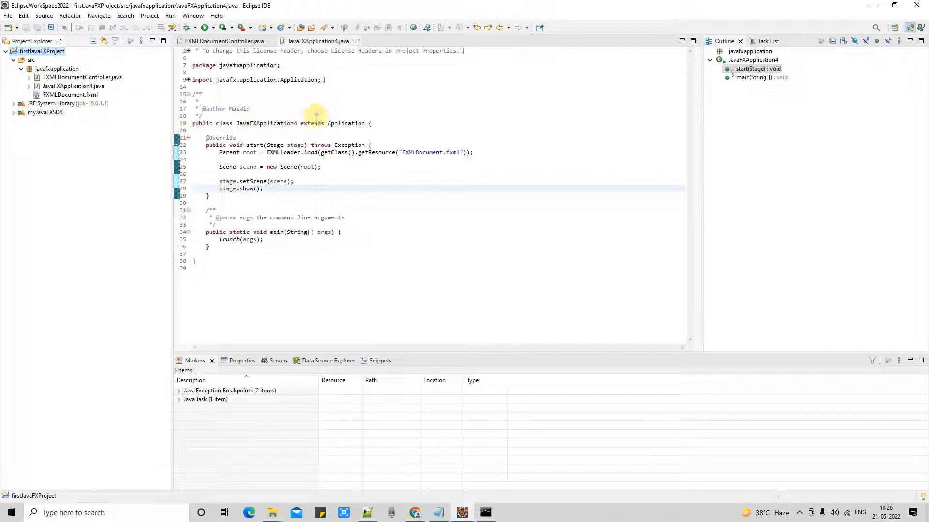
left_click(228, 41)
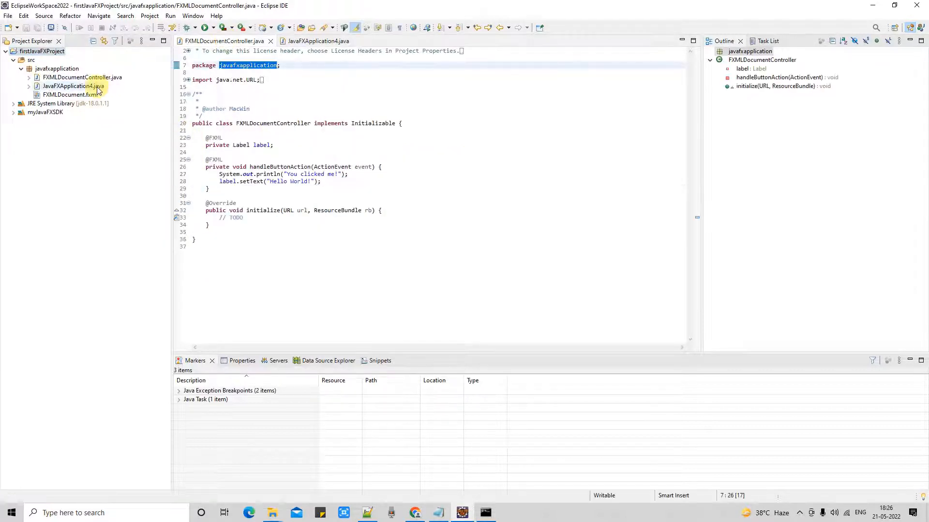
double_click(72, 86)
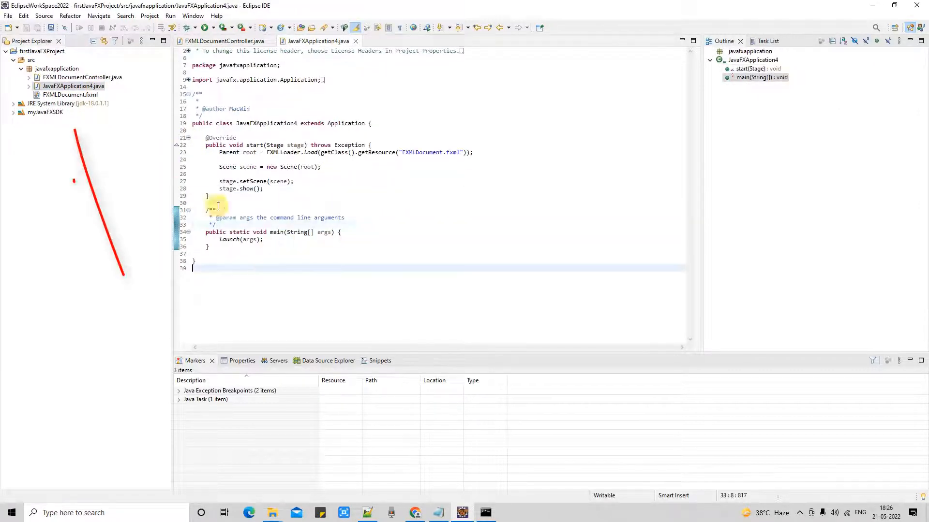
key("ctrl+a")
left_click(338, 152)
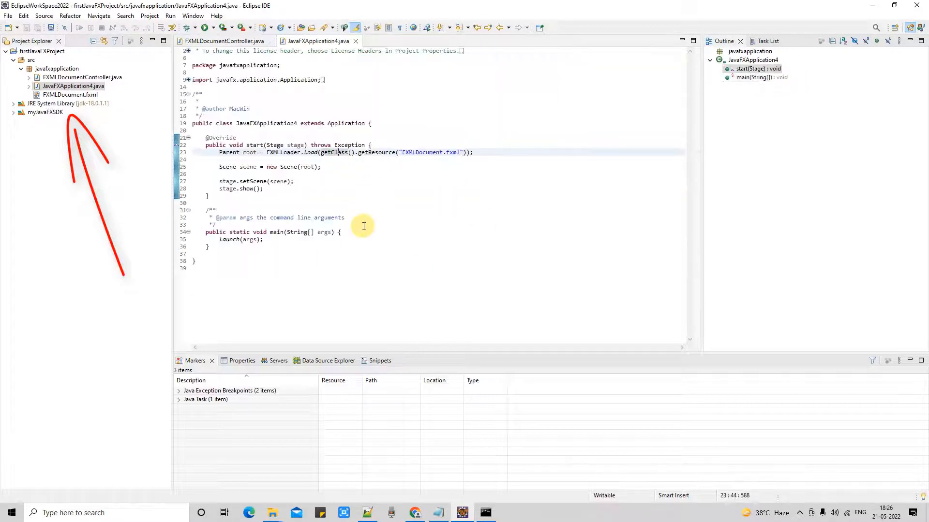
Switch to Notes.txt in Notepad, renumber the clean build line as Step 7 and the subscribe line as Step 8, and save.
left_click(439, 515)
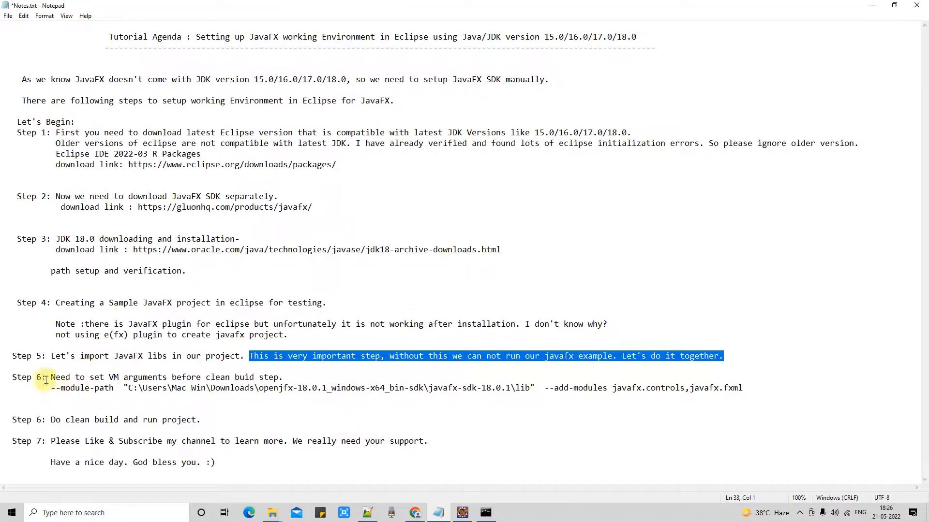
left_click_drag(46, 381, 12, 380)
left_click(42, 419)
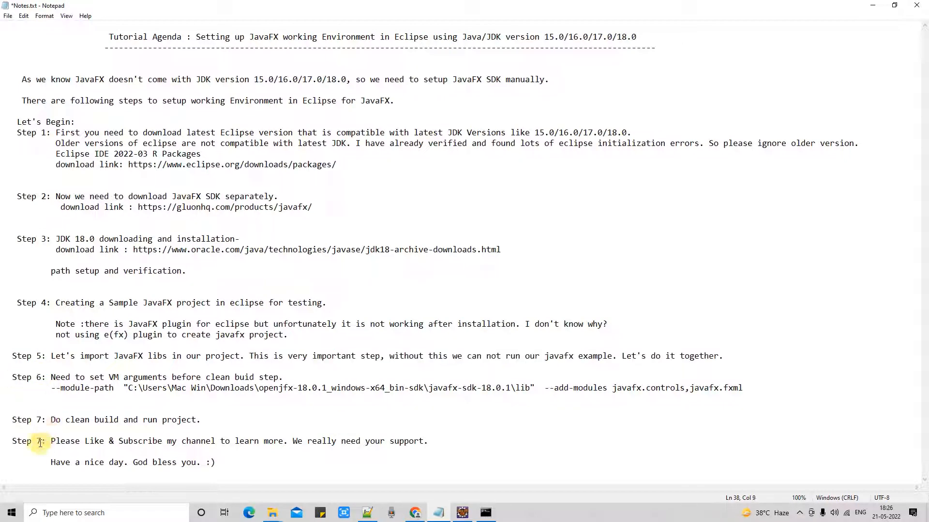
type("8")
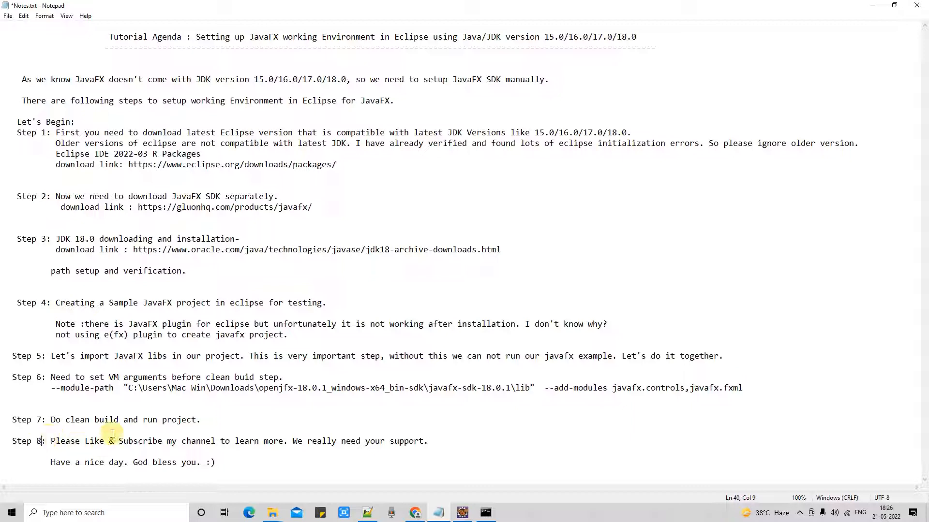
left_click_drag(46, 381, 2, 378)
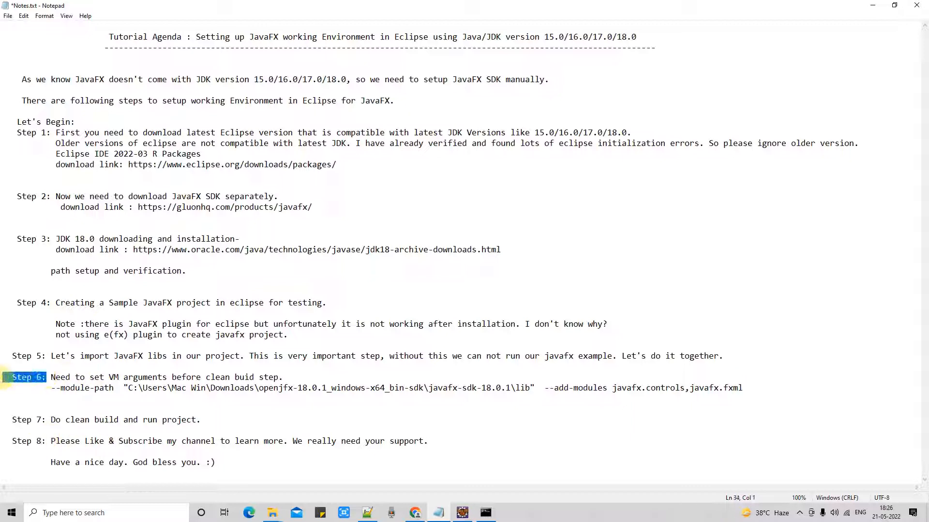
key("ctrl+s")
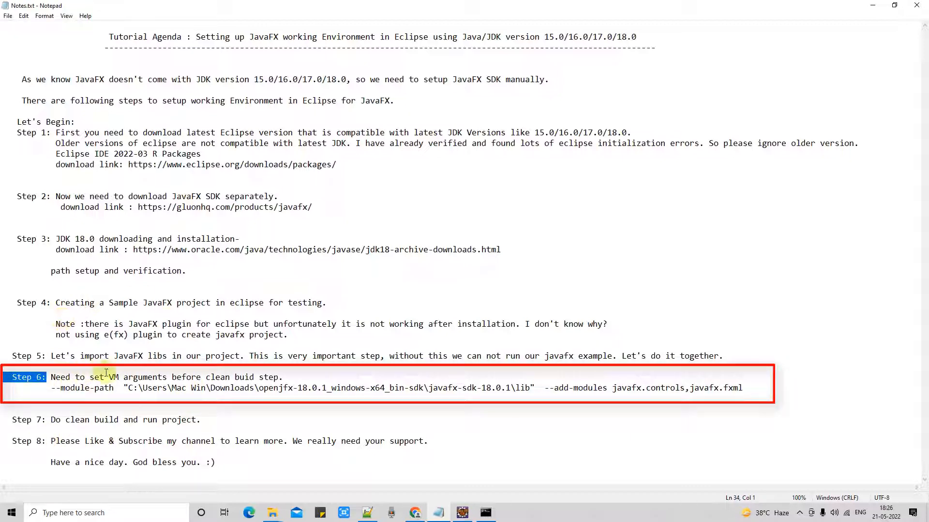
Correct the misspelled word in the Step 6 line of the notes to "build".
left_click_drag(106, 374, 284, 373)
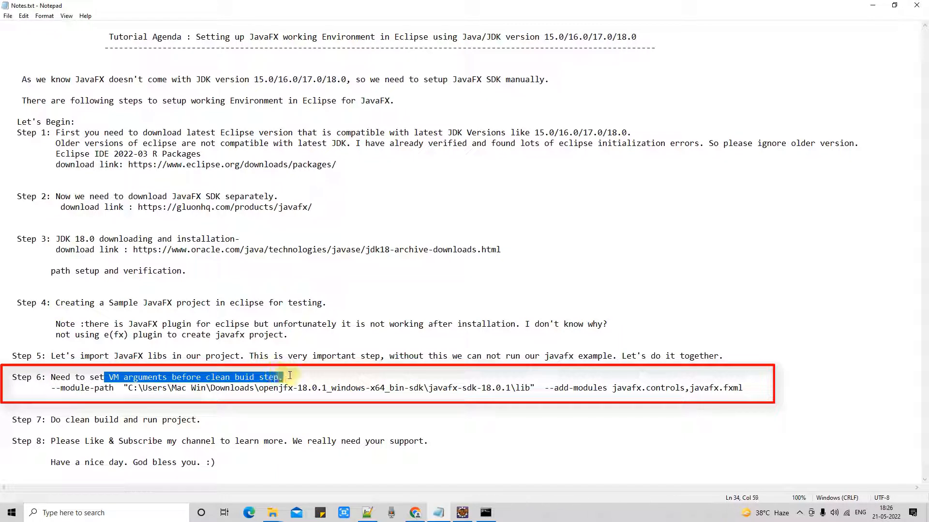
left_click(255, 377)
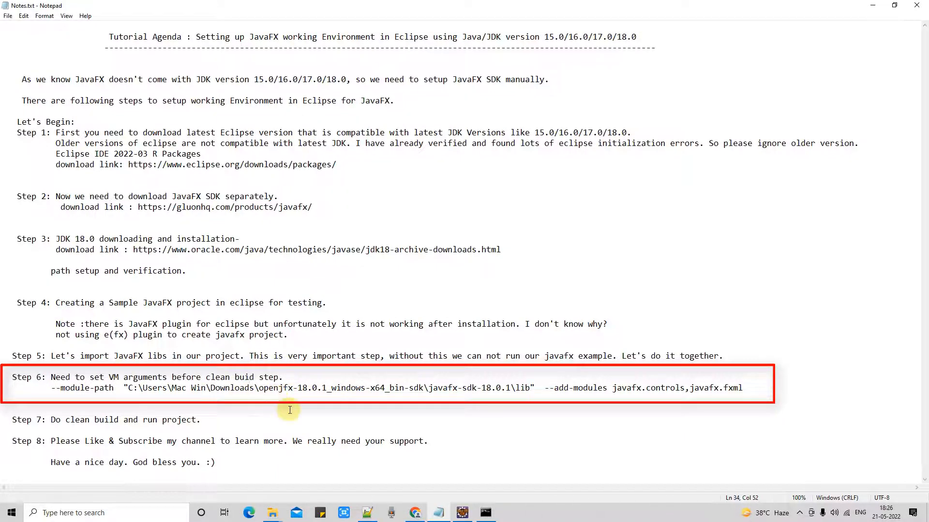
type("l")
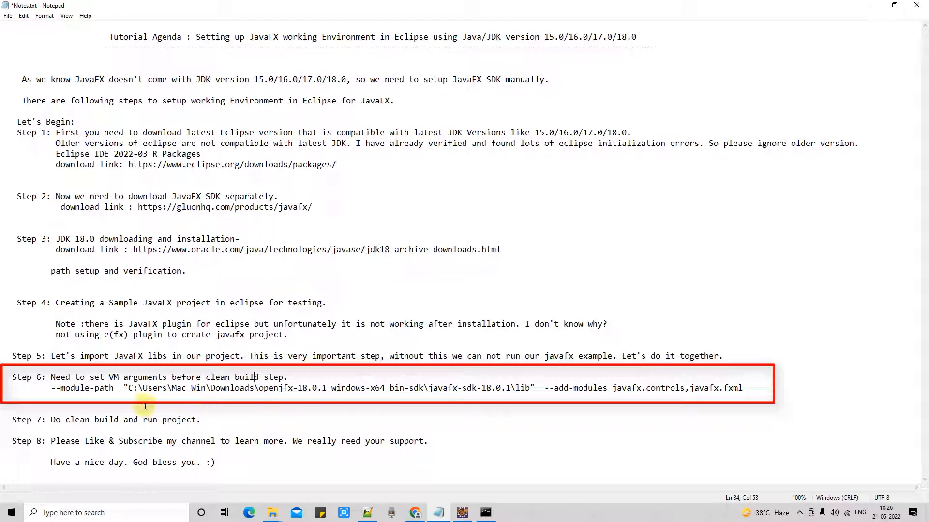
Switch to Eclipse and open the Run/Debug Settings in firstJavaFXProject's properties, applying the pending Java Build Path changes.
left_click(469, 512)
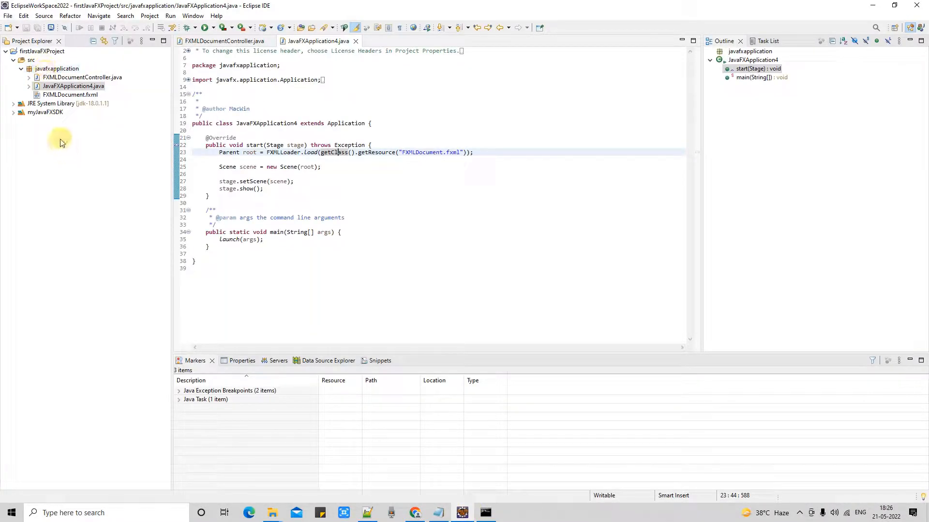
left_click(70, 104)
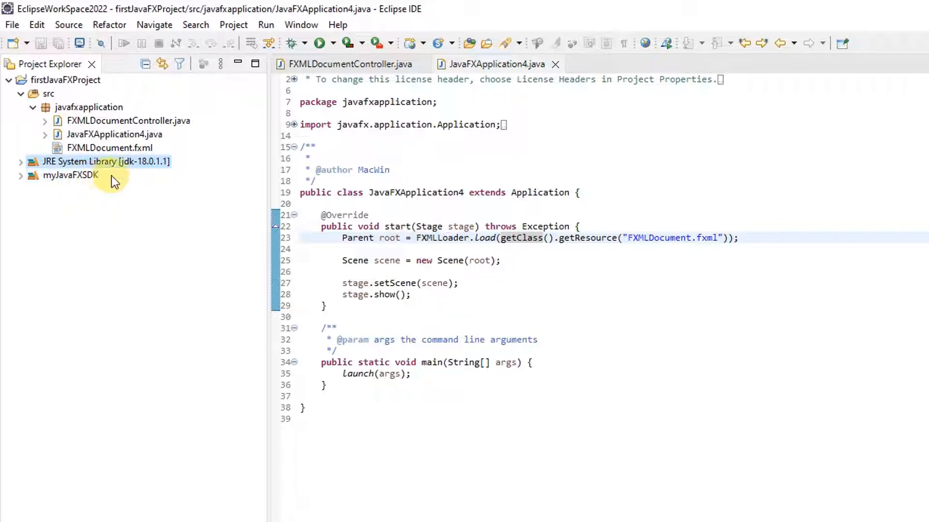
left_click(86, 83)
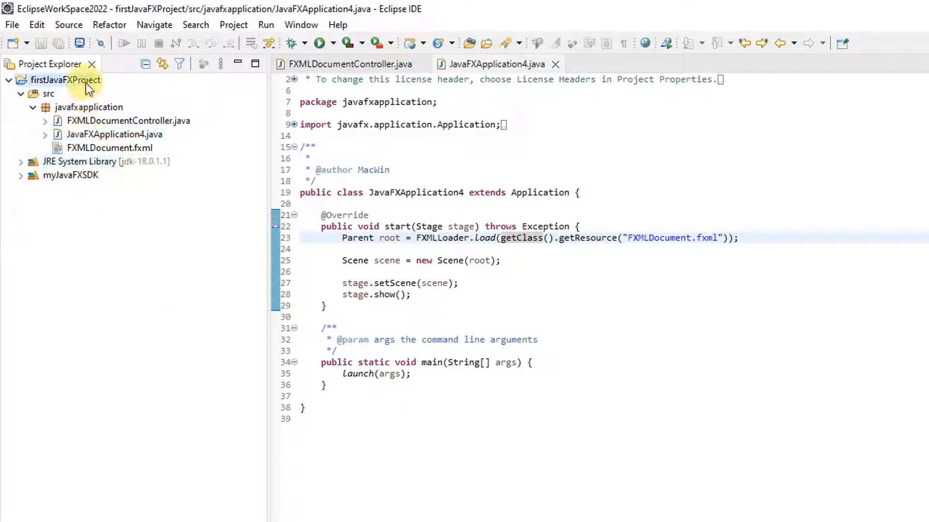
right_click(86, 83)
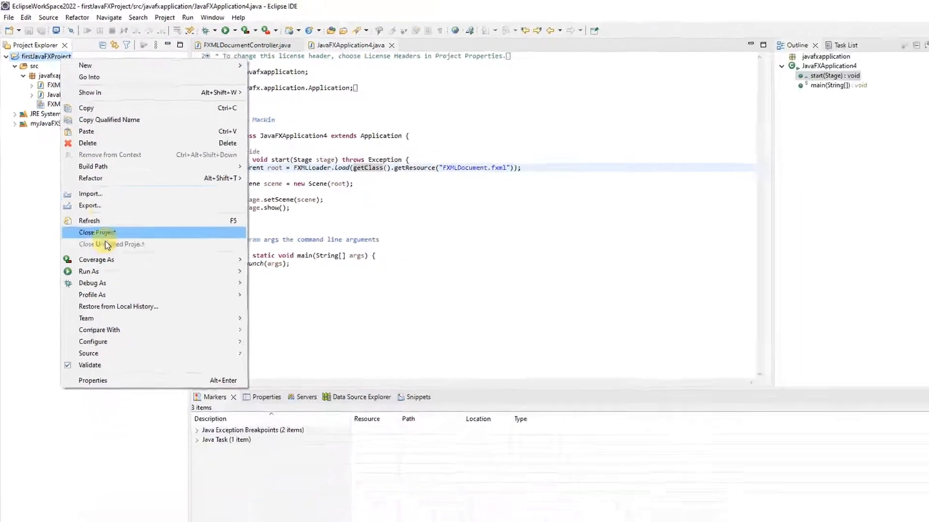
left_click(125, 380)
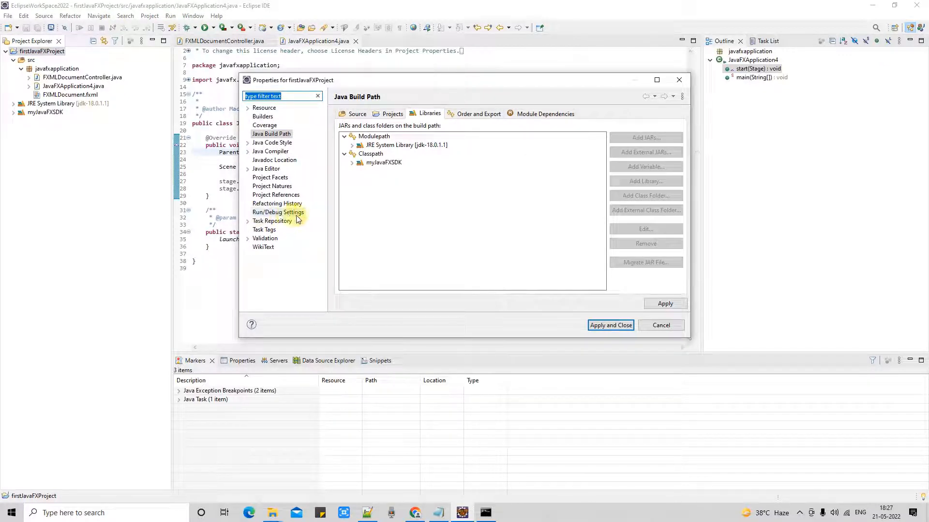
left_click(297, 214)
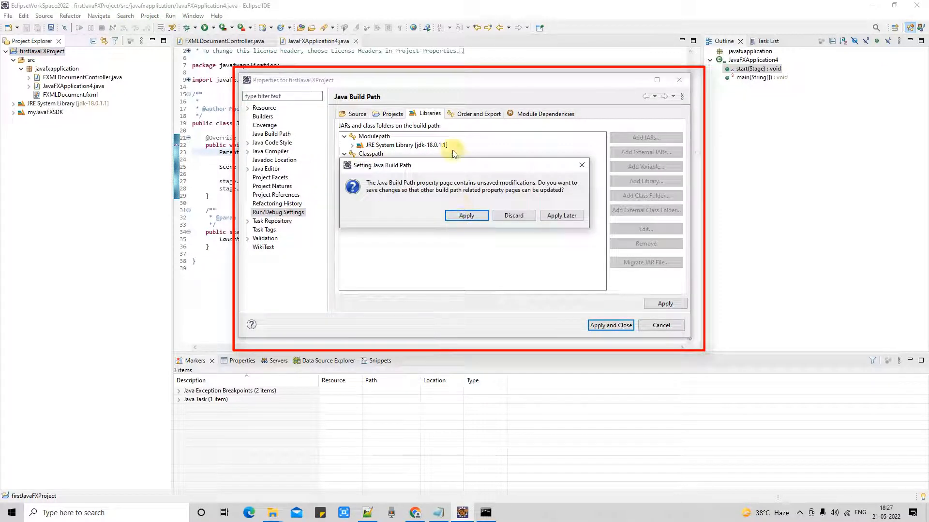
left_click(466, 216)
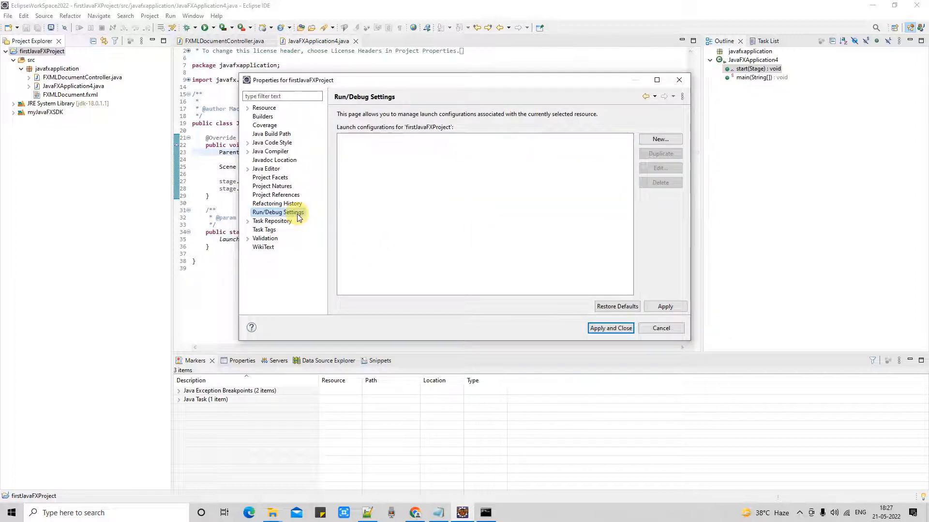
left_click(274, 134)
left_click(669, 308)
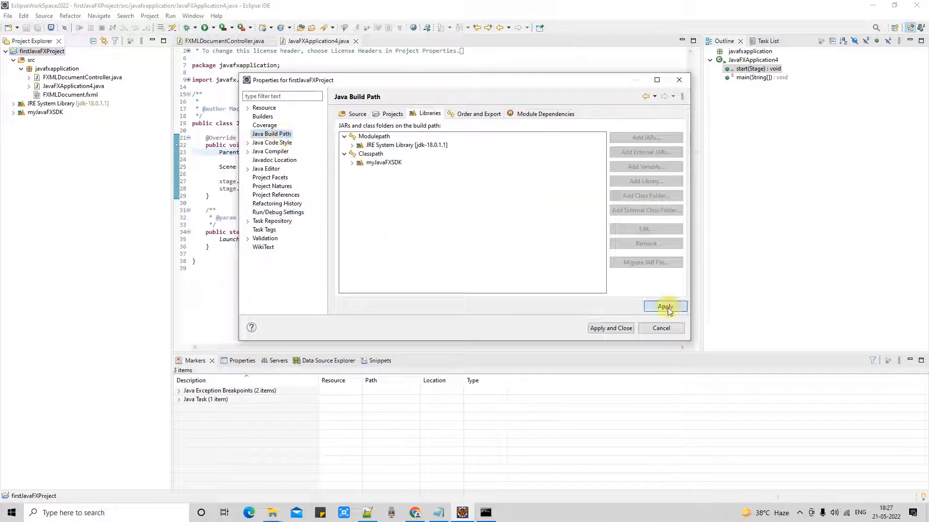
left_click(285, 213)
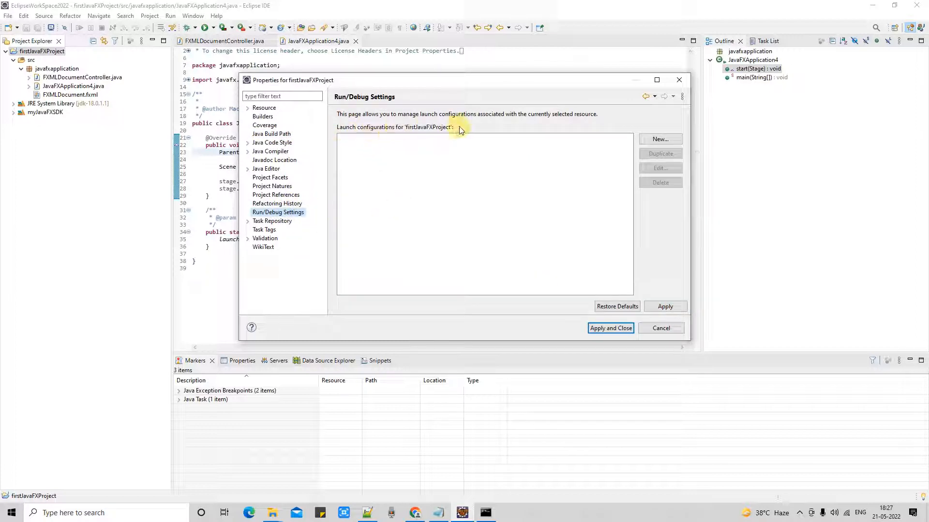
Create a Java Application launch configuration for firstJavaFXProject with javafxapplication.JavaFXApplication4 as its main class.
left_click(656, 141)
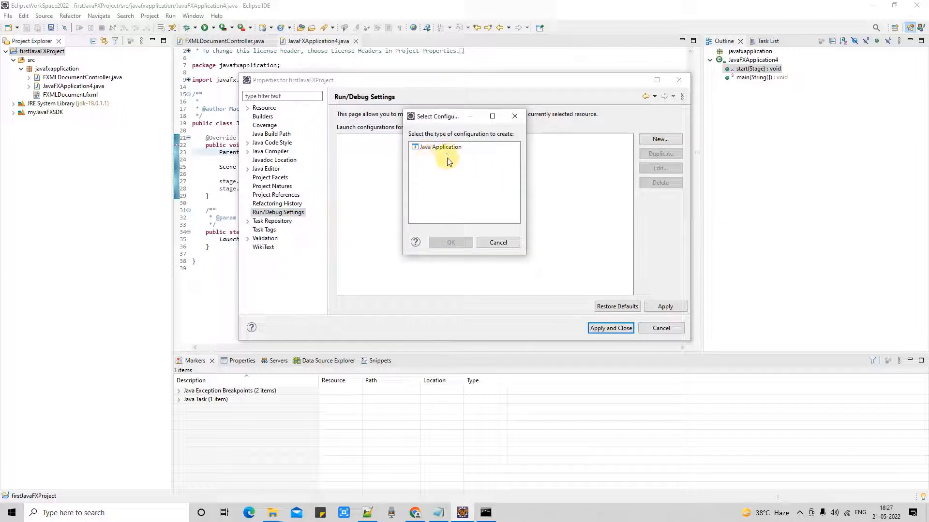
left_click(441, 147)
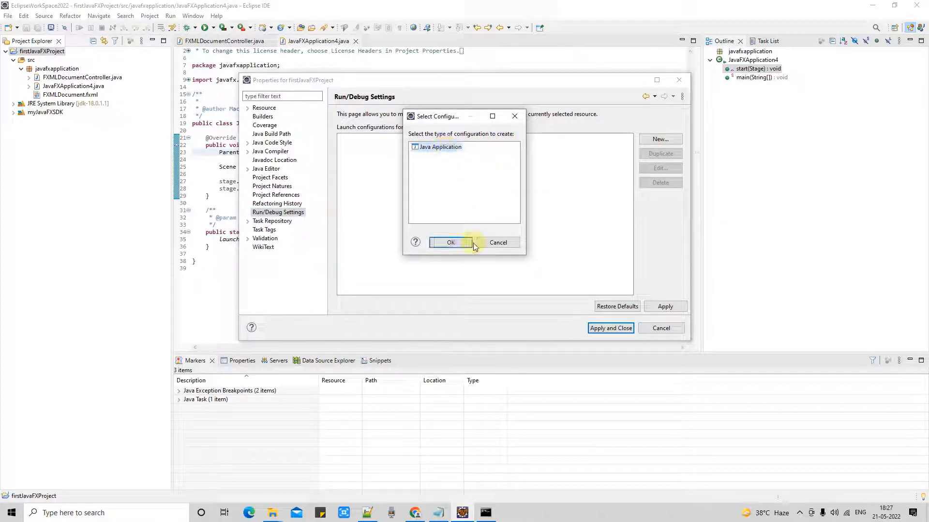
left_click(461, 243)
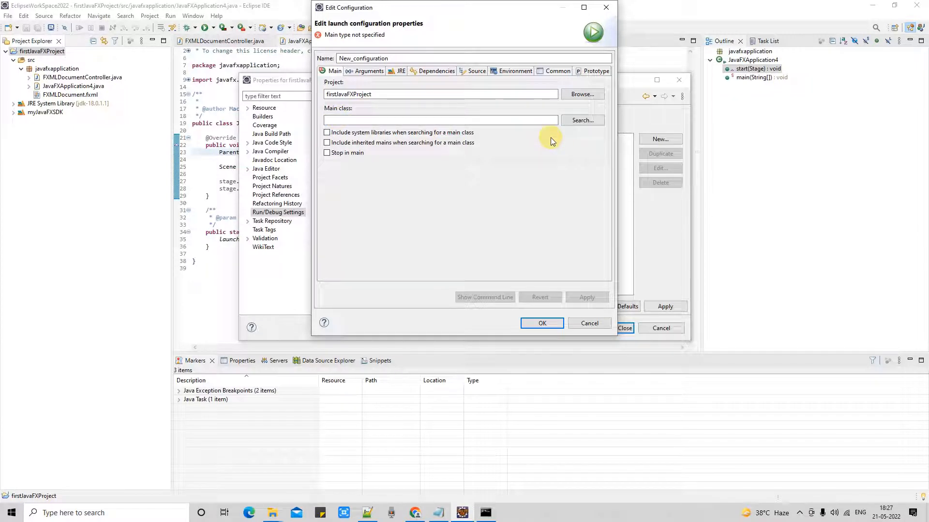
left_click(580, 121)
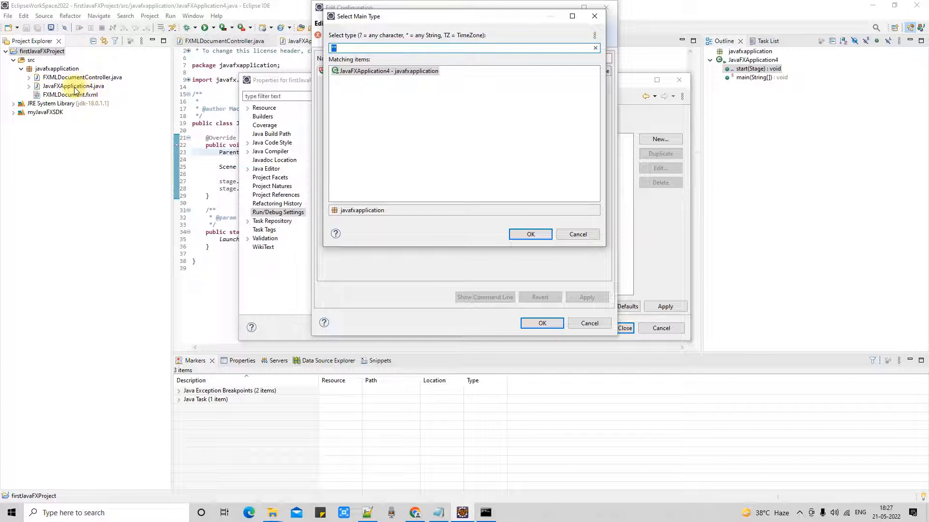
left_click(530, 235)
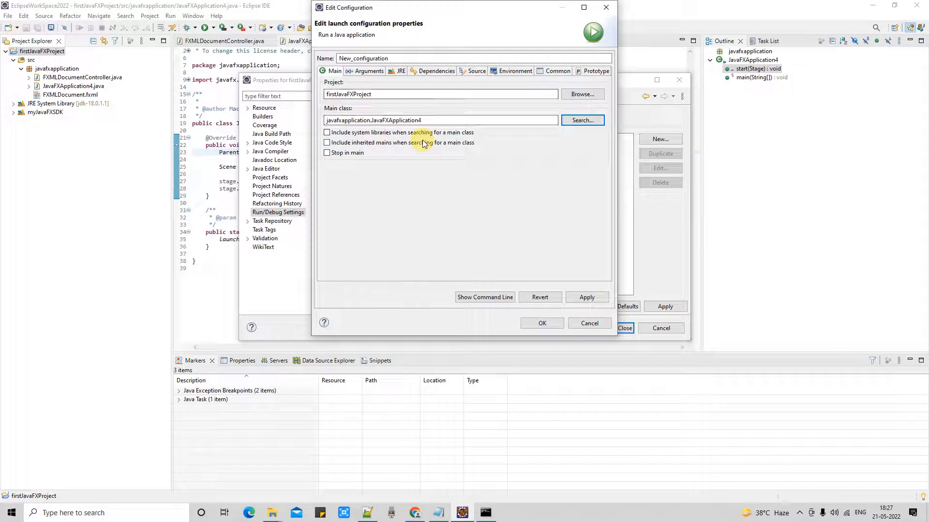
Open the launch configuration's VM arguments for editing, and check the JavaFX SDK lib folder's full path in File Explorer against Notes.txt in Notepad.
left_click(363, 73)
left_click(387, 165)
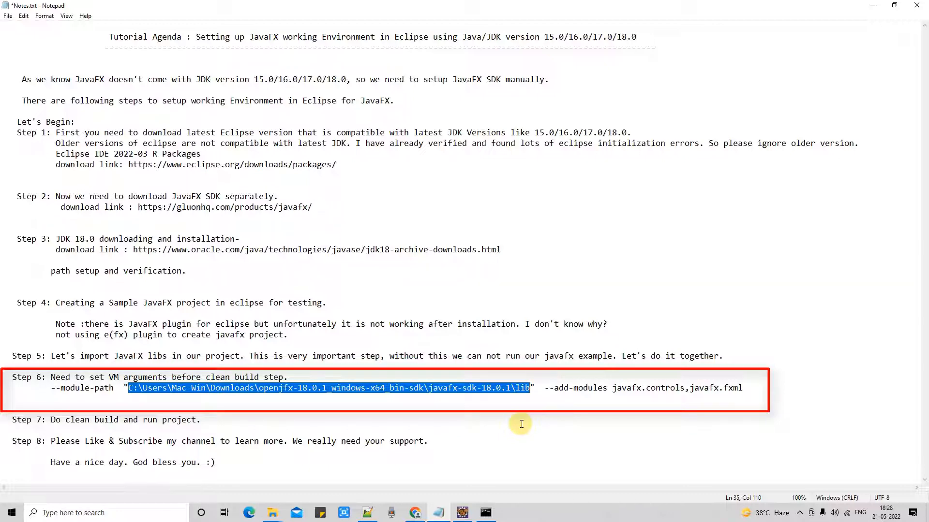
left_click(279, 511)
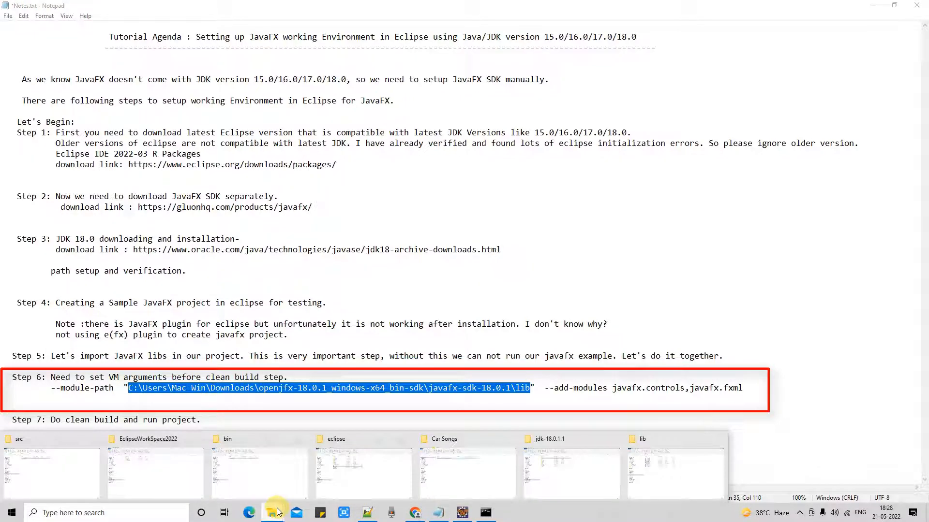
left_click(690, 472)
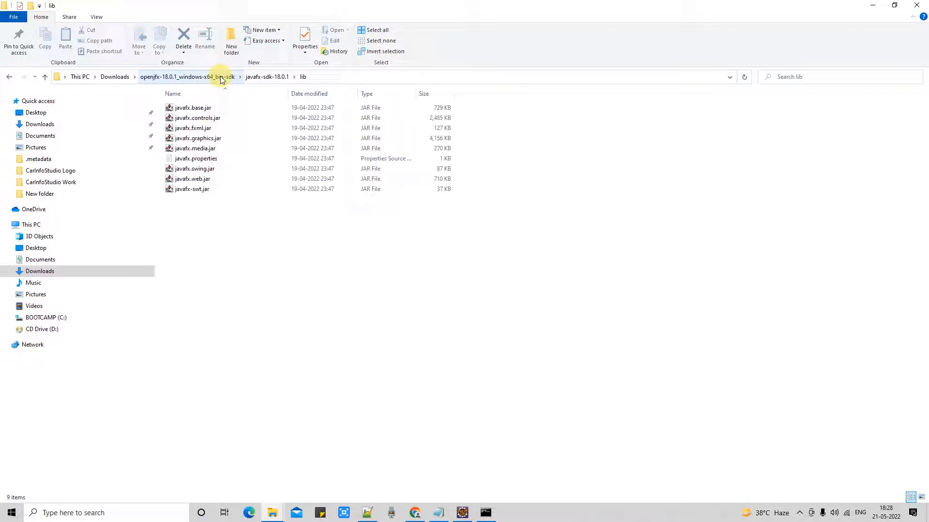
left_click(325, 80)
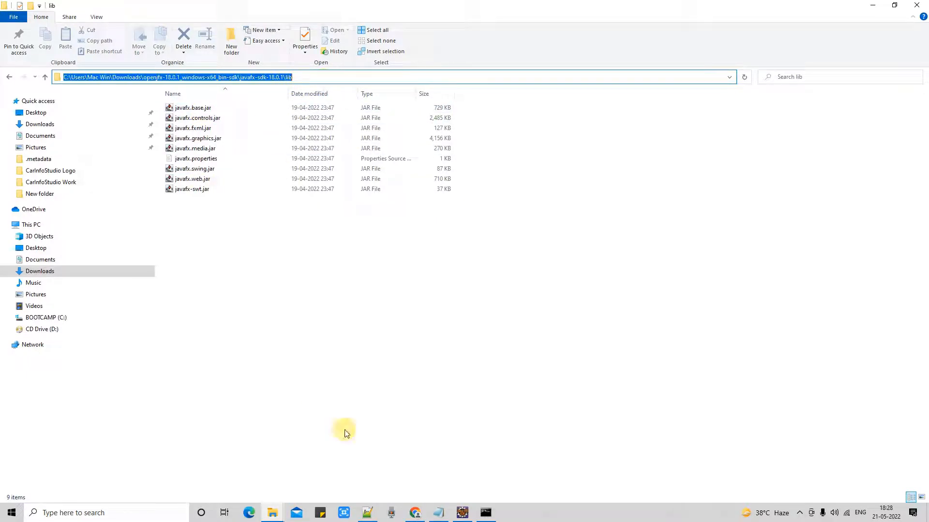
left_click(462, 514)
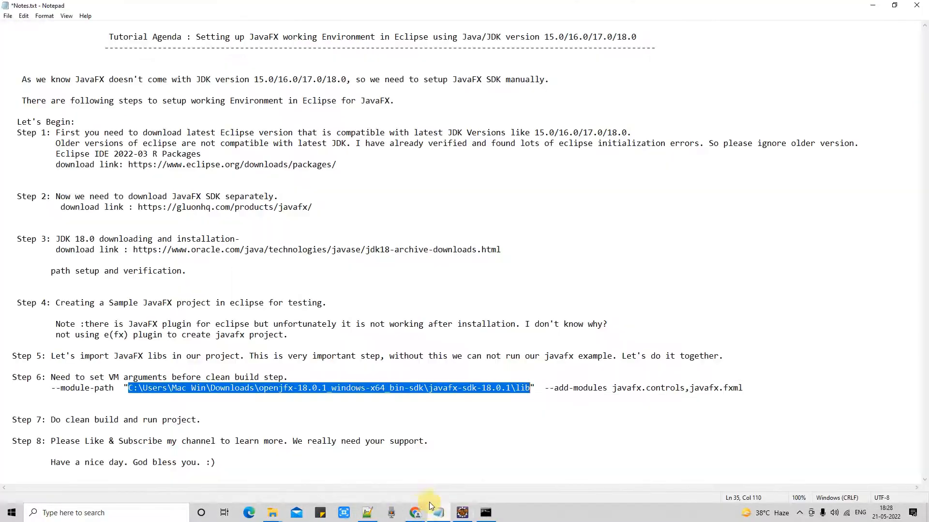
left_click(438, 513)
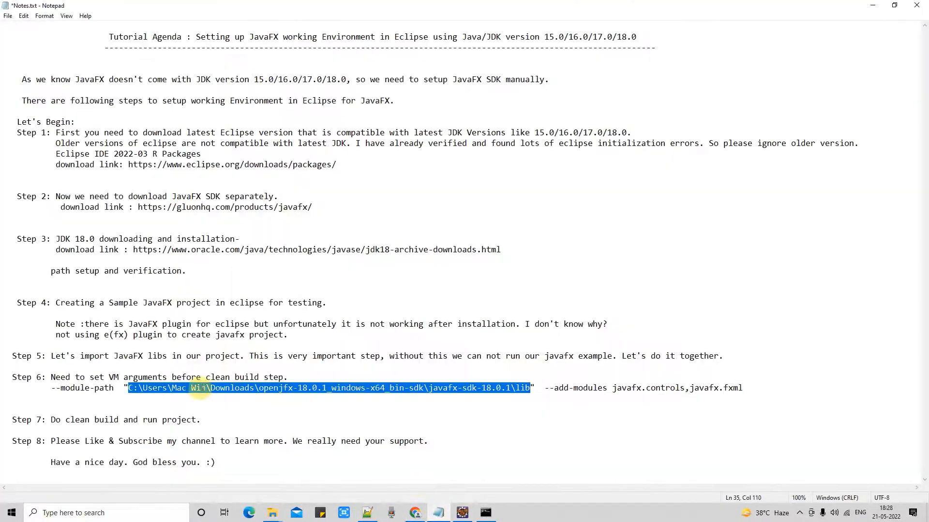
Copy the Step 6 arguments line from the notes into Eclipse's VM arguments, with the javafx-sdk-18.0.1\lib module path and --add-modules javafx.controls,javafx.fxml.
left_click(129, 388)
left_click_drag(129, 388, 530, 390)
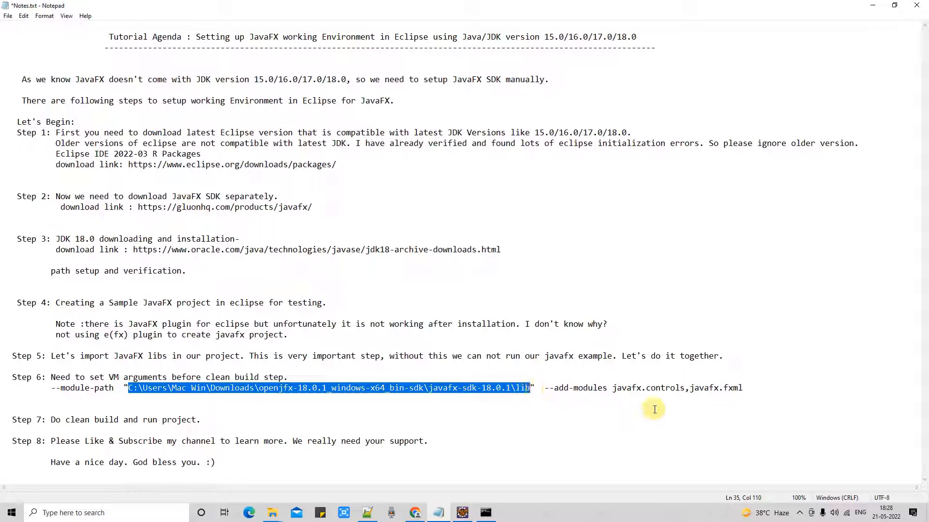
left_click(739, 390)
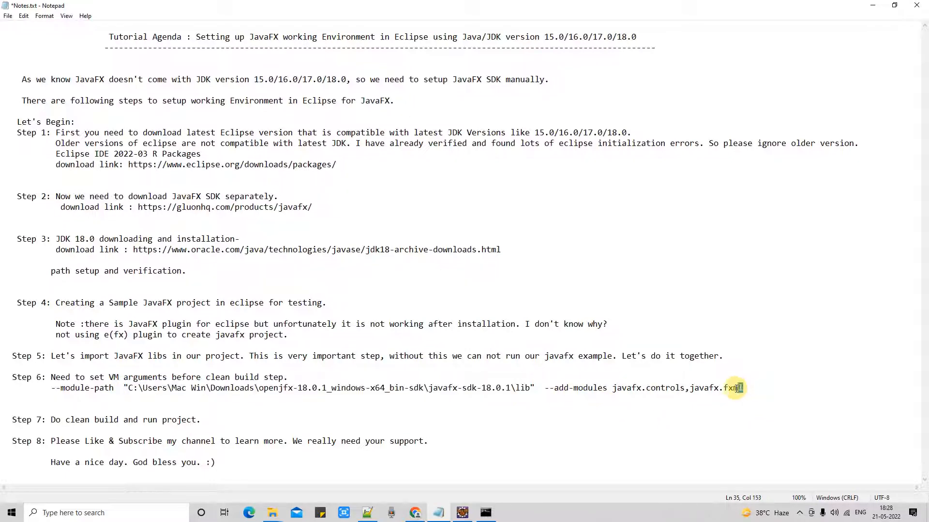
left_click(484, 399)
left_click_drag(203, 396, 52, 389)
key("ctrl+c")
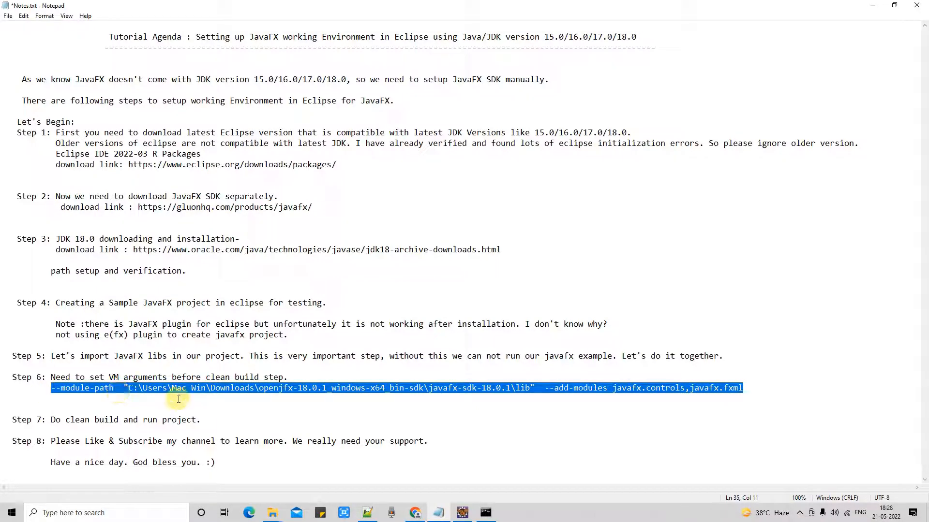
left_click(461, 513)
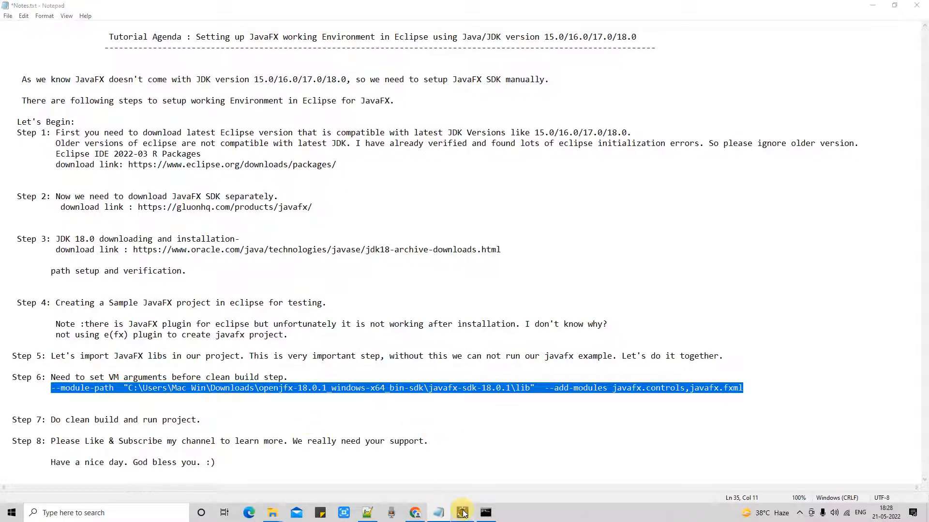
key("ctrl+v")
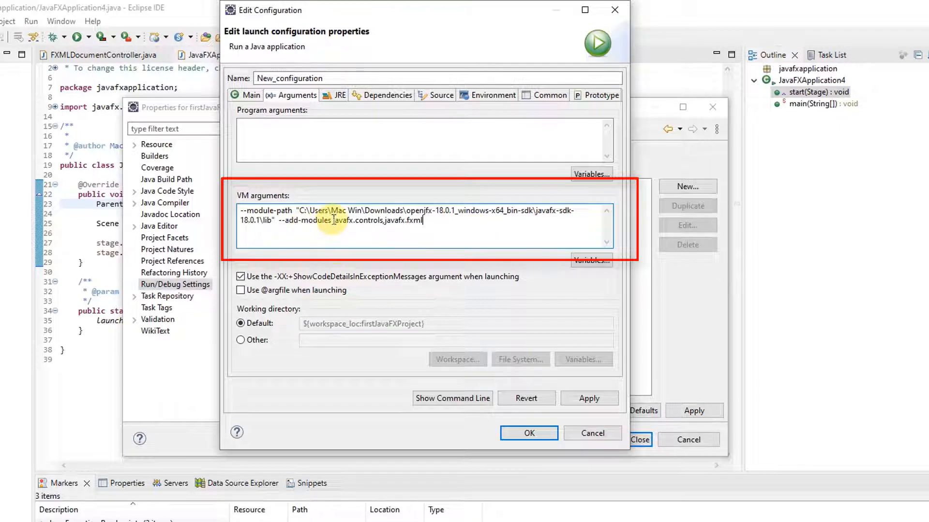
Compare the javafx.controls and javafx.fxml modules in the VM arguments with the jar files in the SDK's lib folder in File Explorer.
left_click_drag(333, 221, 424, 219)
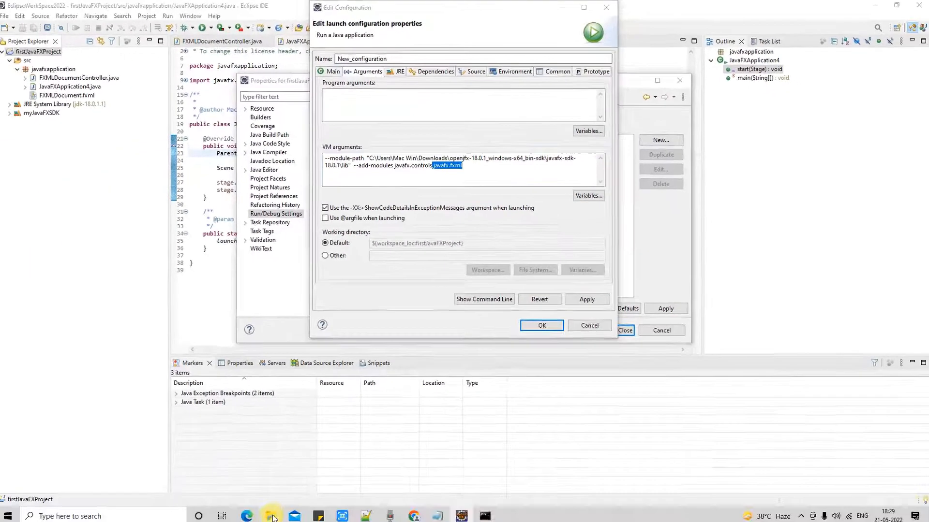
mouse_move(272, 513)
left_click(654, 464)
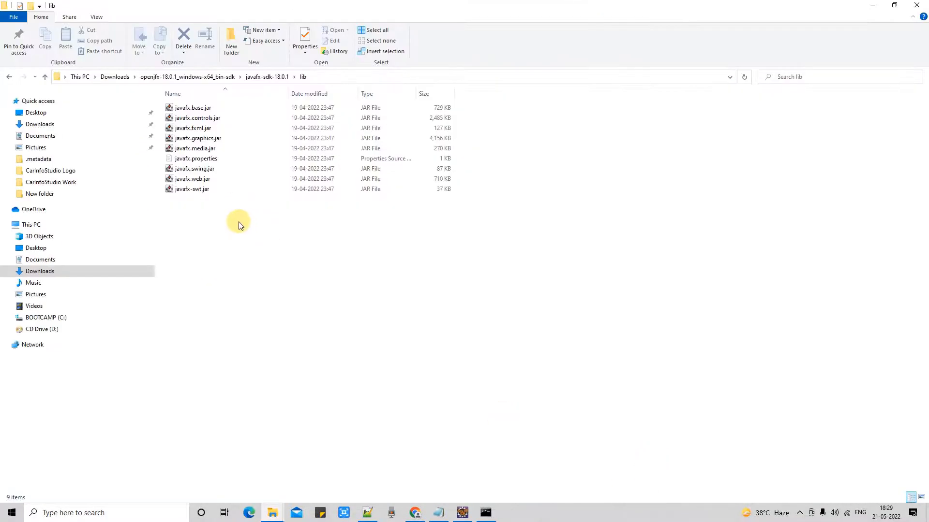
left_click(206, 120)
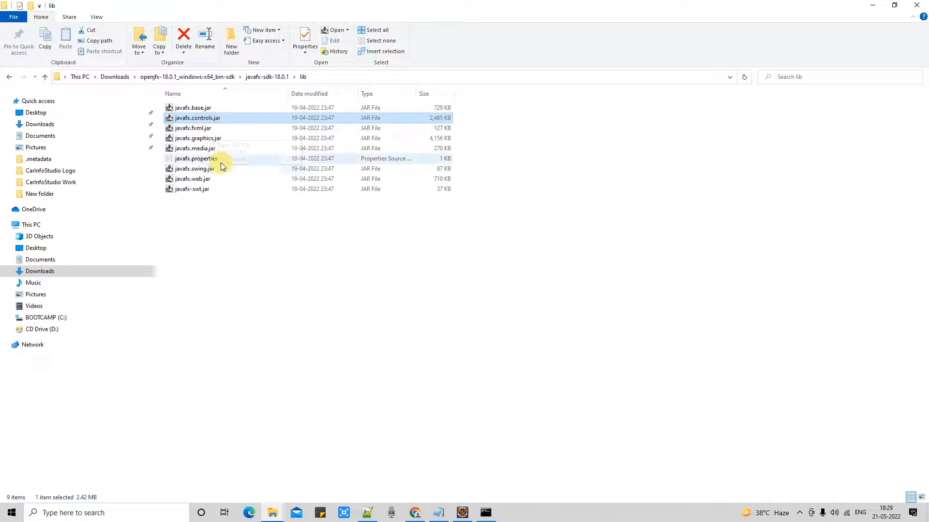
left_click(207, 130)
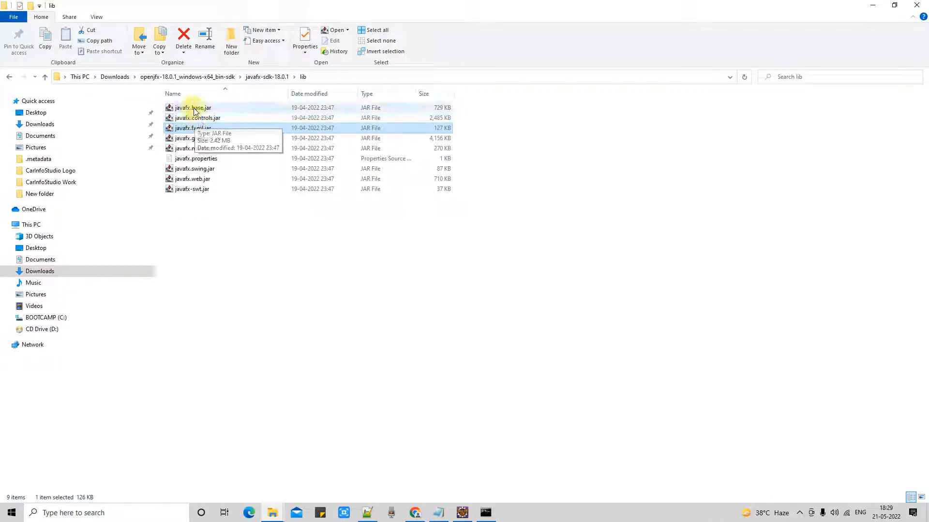
left_click(462, 512)
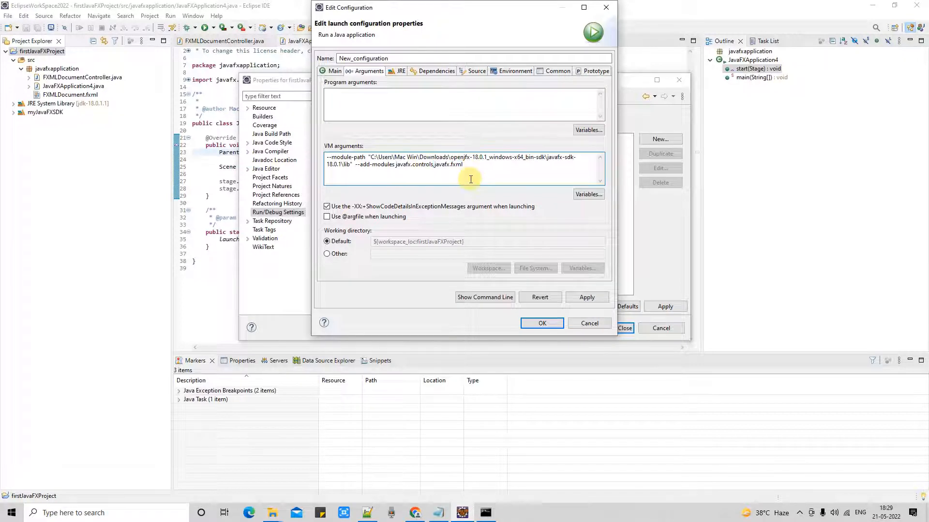
Apply the VM arguments to the launch configuration and close its editor.
left_click_drag(470, 181, 301, 145)
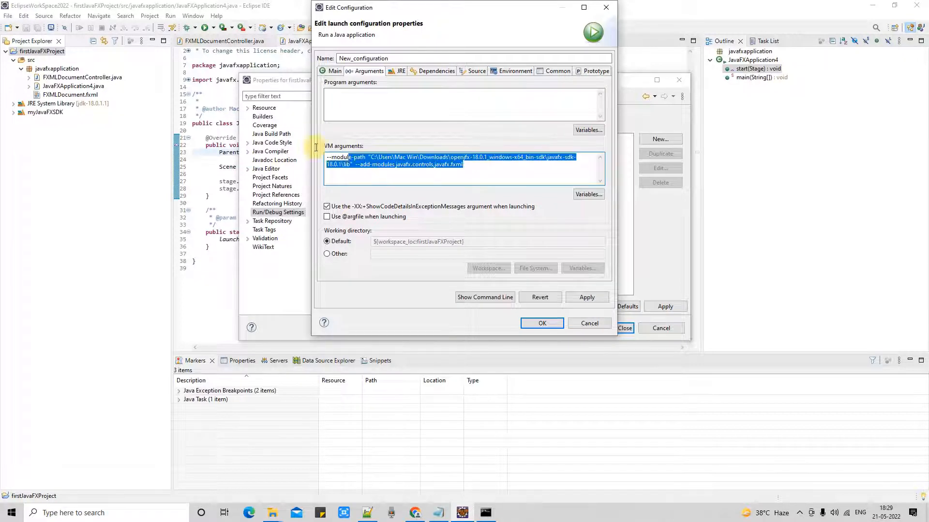
left_click(587, 297)
left_click(542, 324)
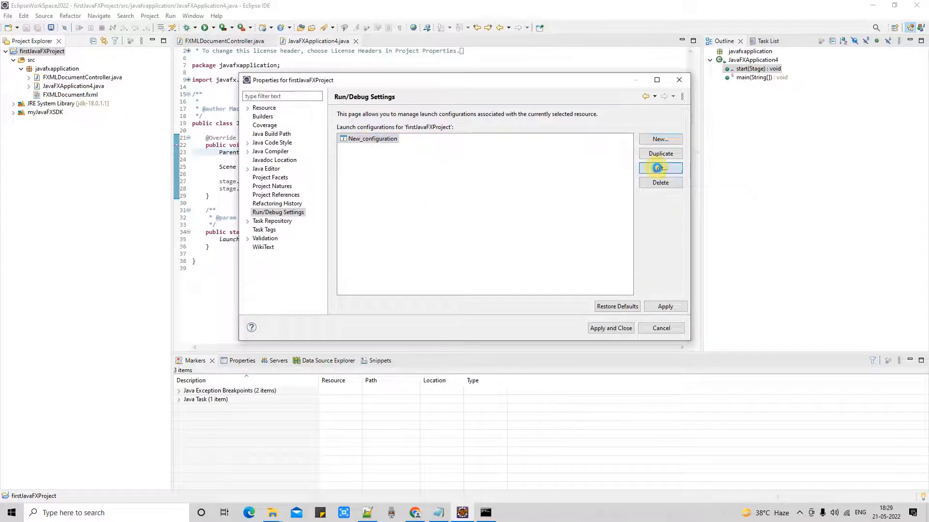
Rename the launch configuration to JavaFX_Config, and apply and close firstJavaFXProject's properties.
left_click(659, 169)
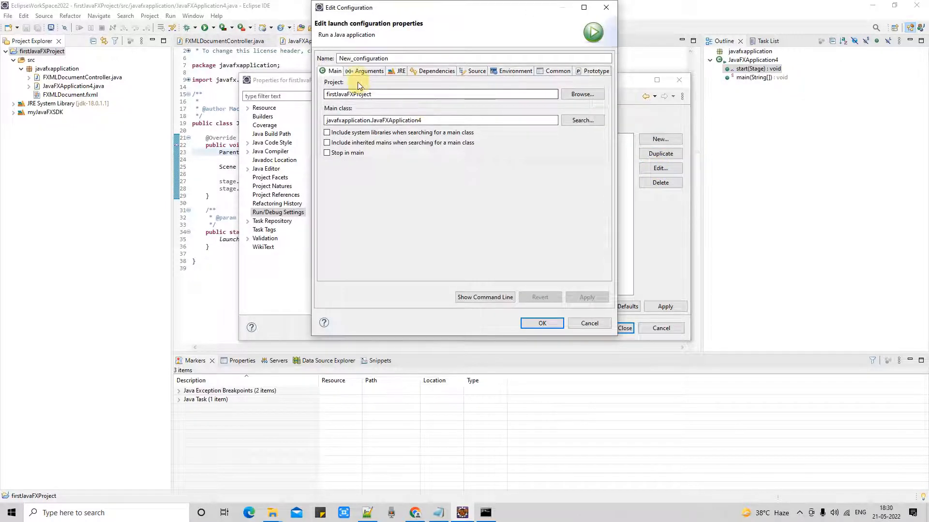
left_click_drag(387, 58, 318, 56)
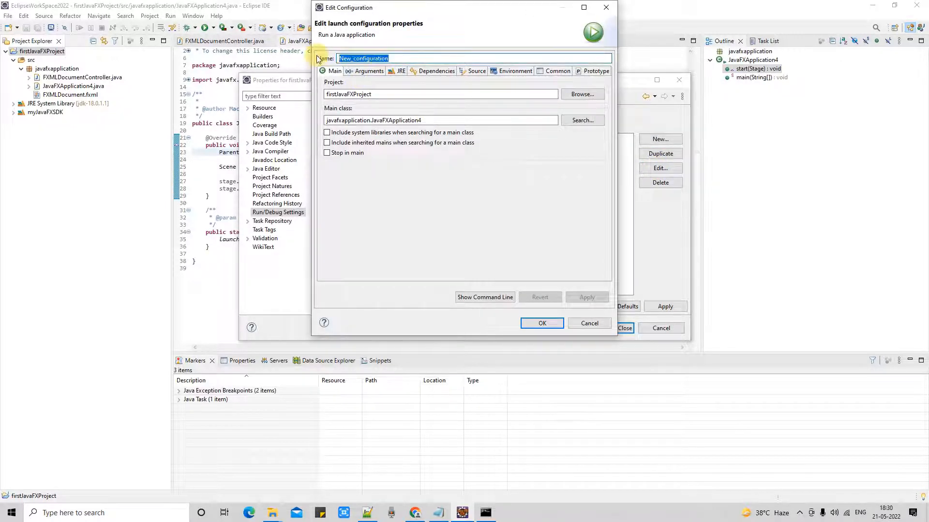
type("JavaFX_Config")
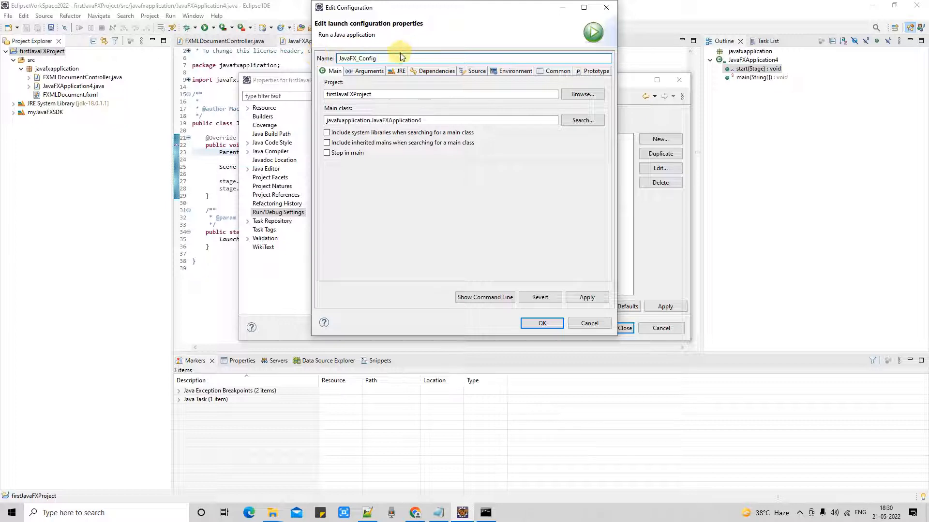
left_click_drag(380, 58, 274, 49)
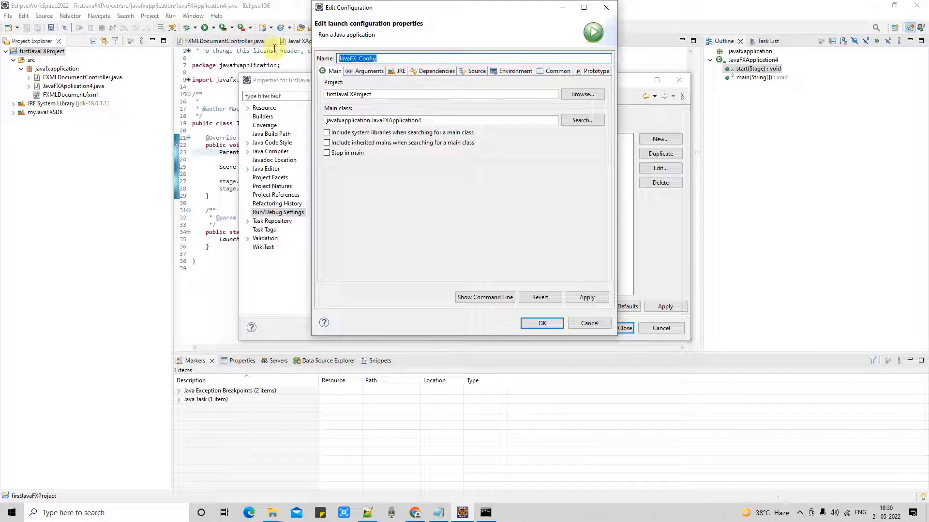
left_click(587, 297)
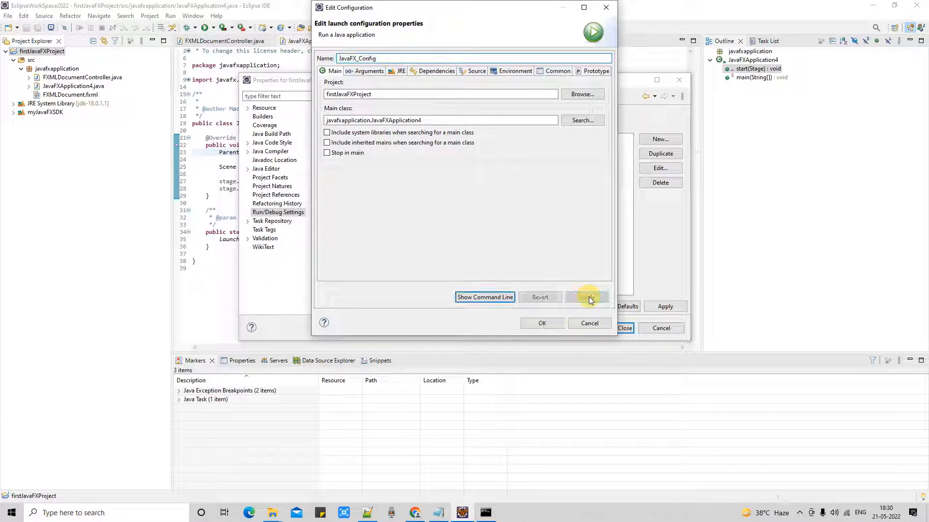
left_click(543, 323)
left_click(666, 308)
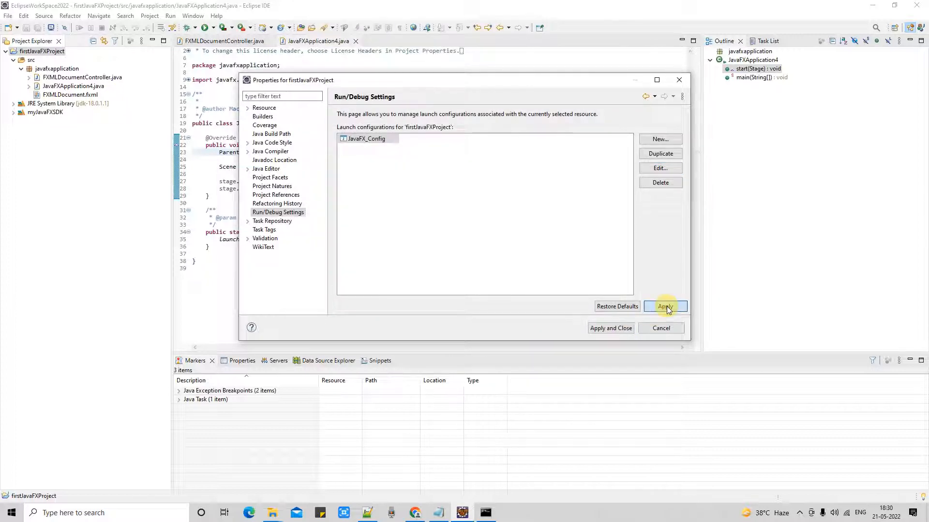
left_click(611, 328)
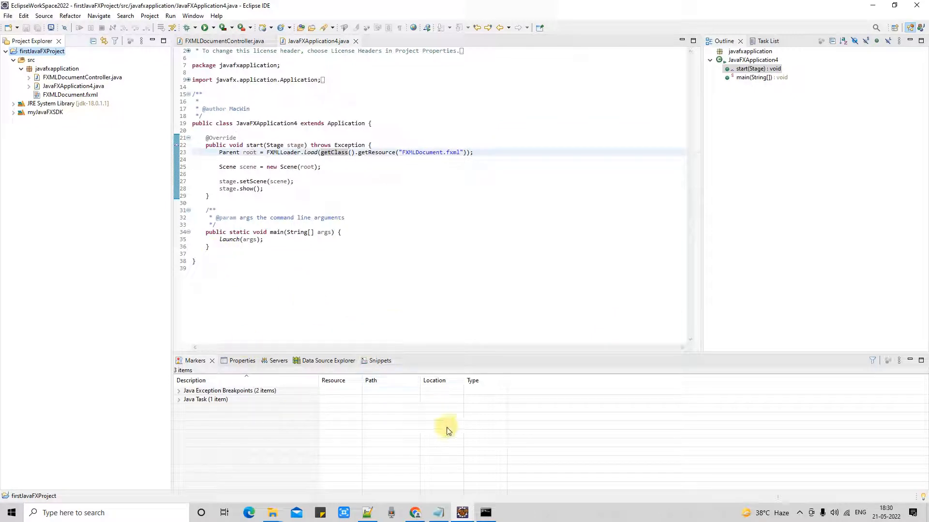
Review Step 7 in the Notepad notes, and run a clean of all projects in Eclipse.
left_click(438, 513)
left_click_drag(47, 420, 222, 420)
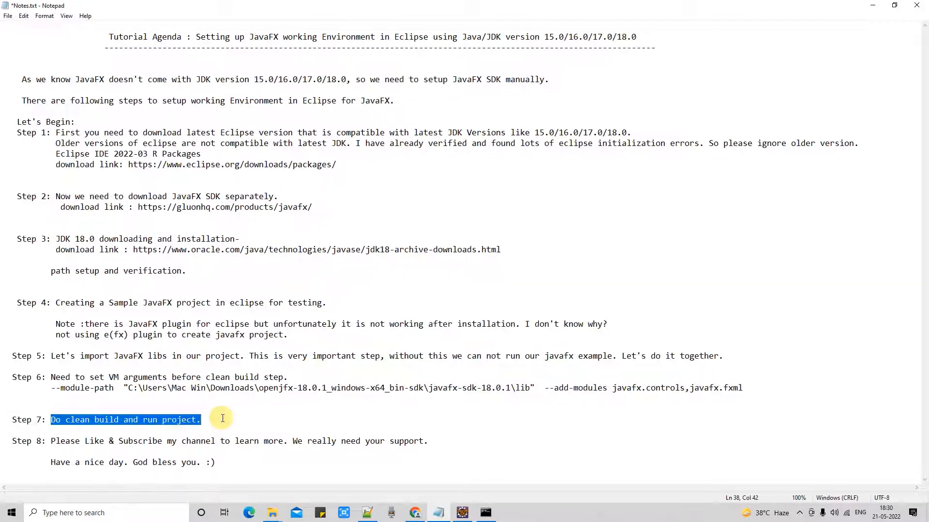
left_click(462, 513)
left_click(149, 16)
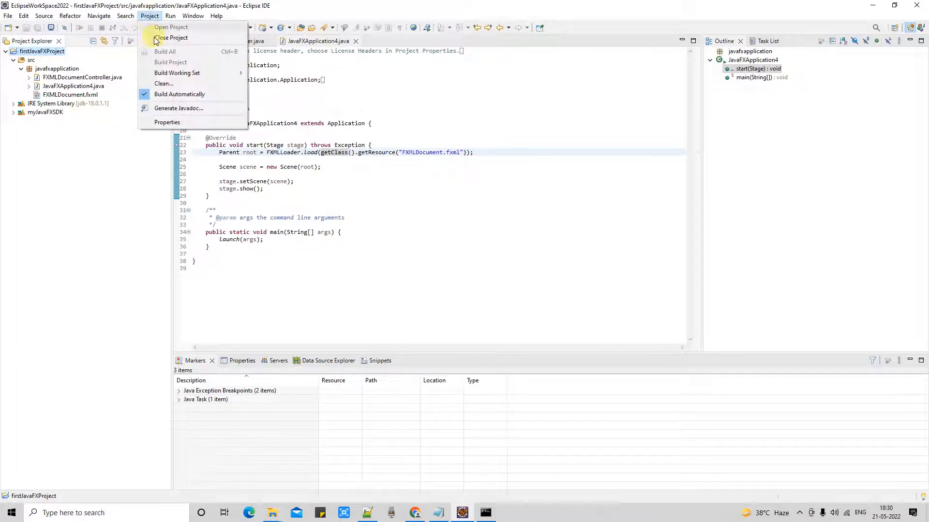
left_click(164, 83)
left_click(506, 298)
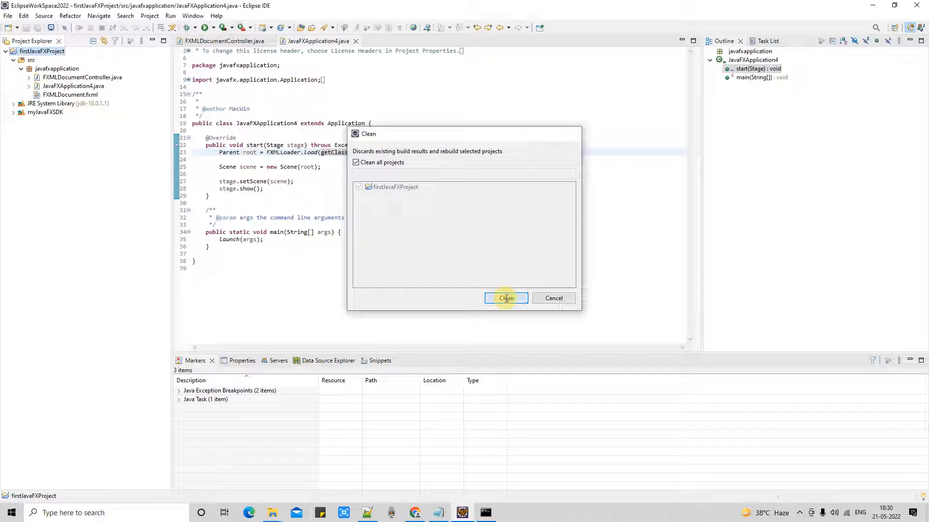
left_click(147, 16)
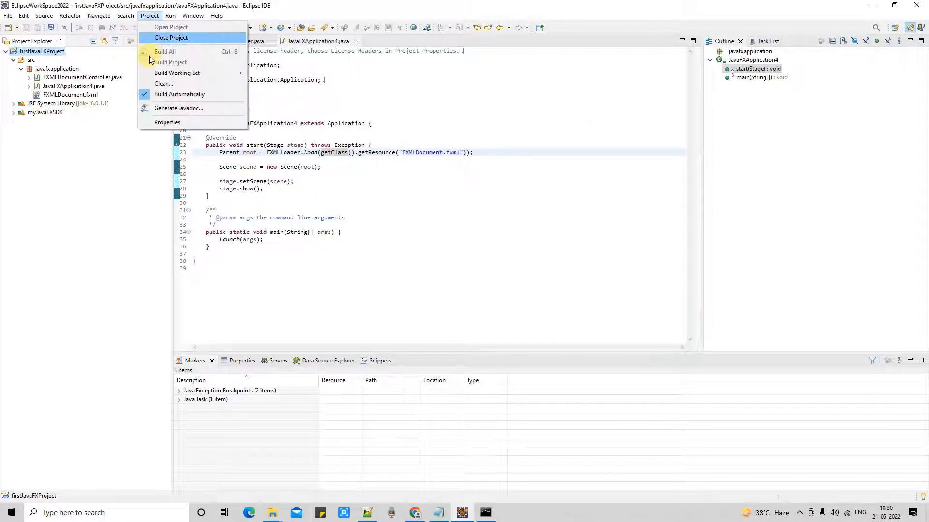
left_click(361, 153)
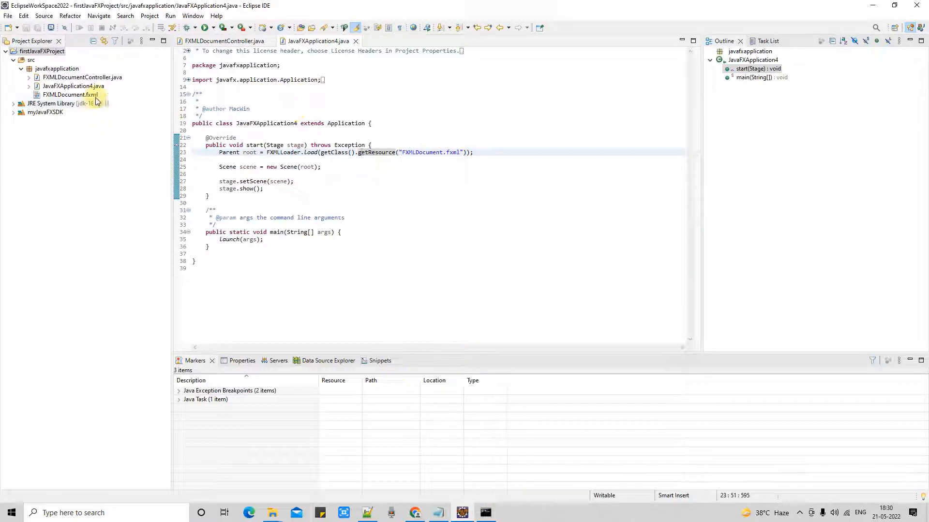
Review the main method in JavaFXApplication4.java and run the file as a Java Application.
left_click(96, 87)
left_click(420, 190)
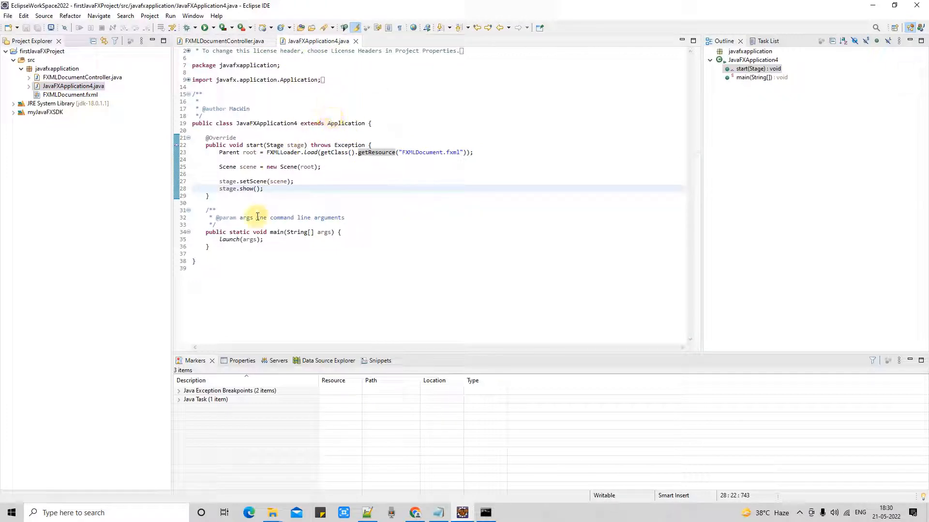
left_click_drag(212, 247, 193, 233)
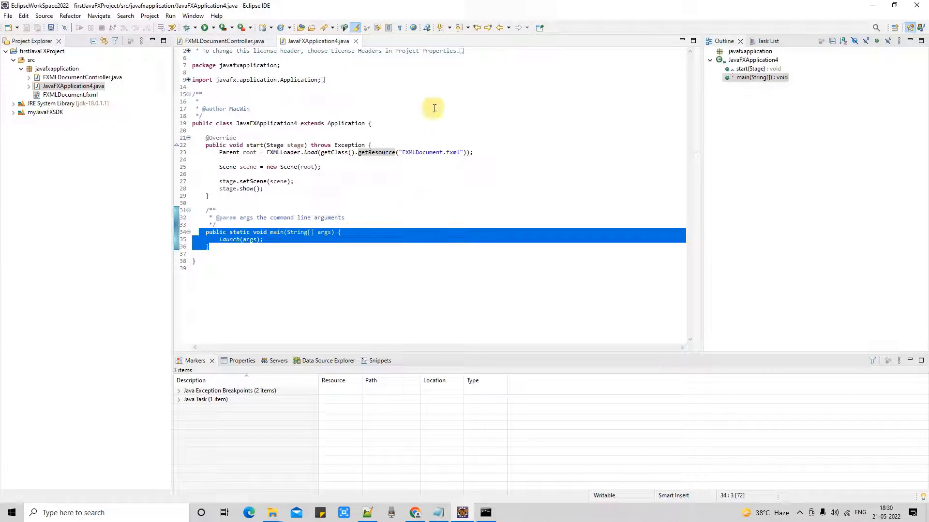
right_click(434, 107)
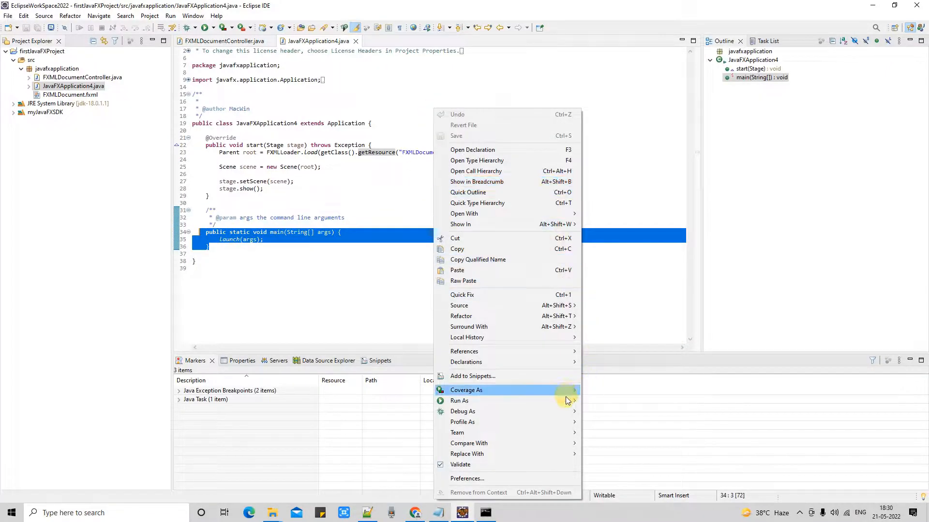
mouse_move(569, 401)
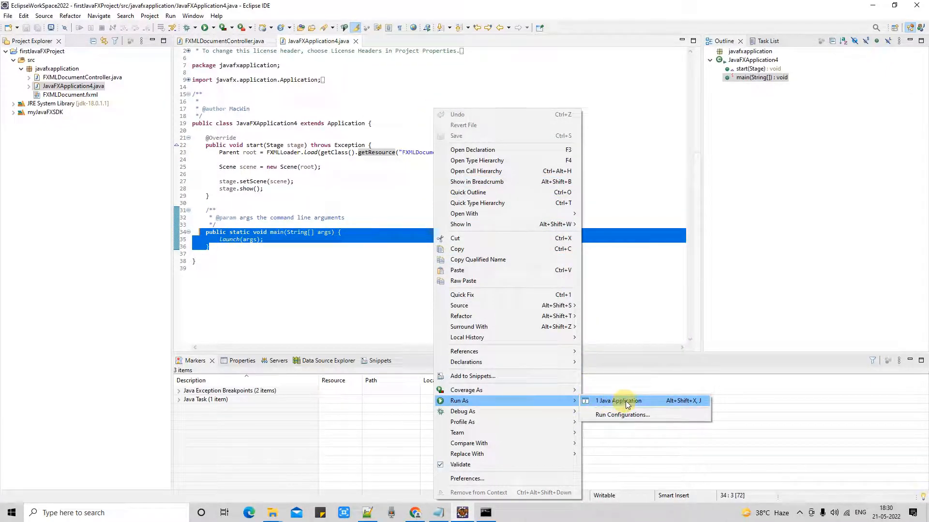
left_click(627, 402)
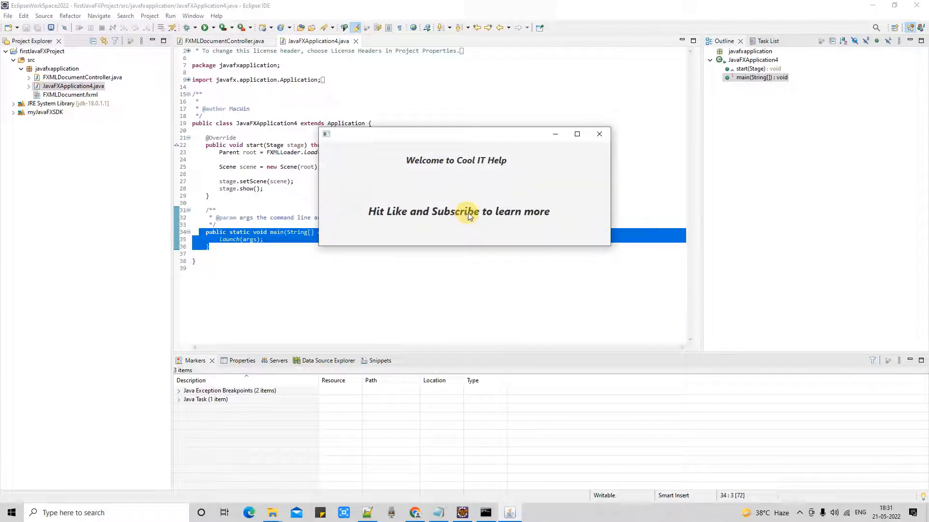
Inspect the running JavaFX application window, switch to the Notepad notes, and move the window clear of the step text.
left_click_drag(472, 135, 440, 147)
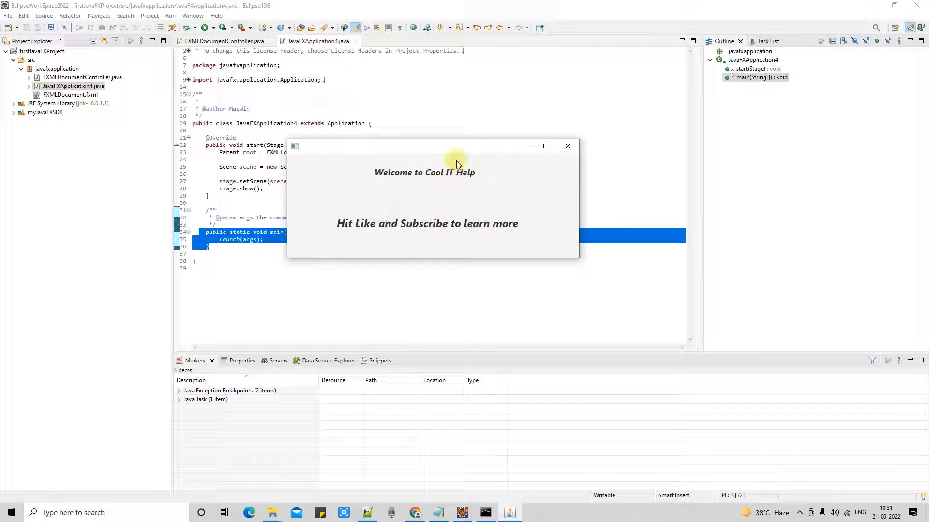
left_click_drag(457, 165, 551, 154)
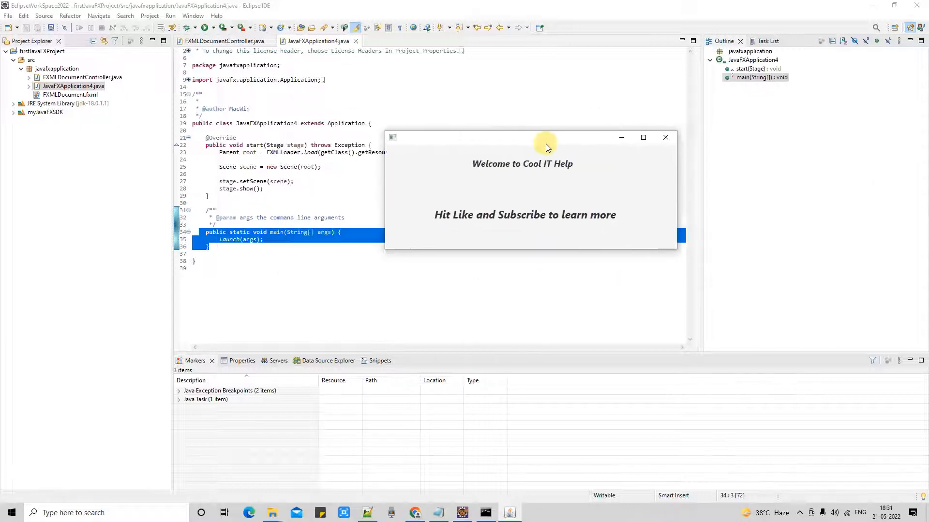
left_click(439, 514)
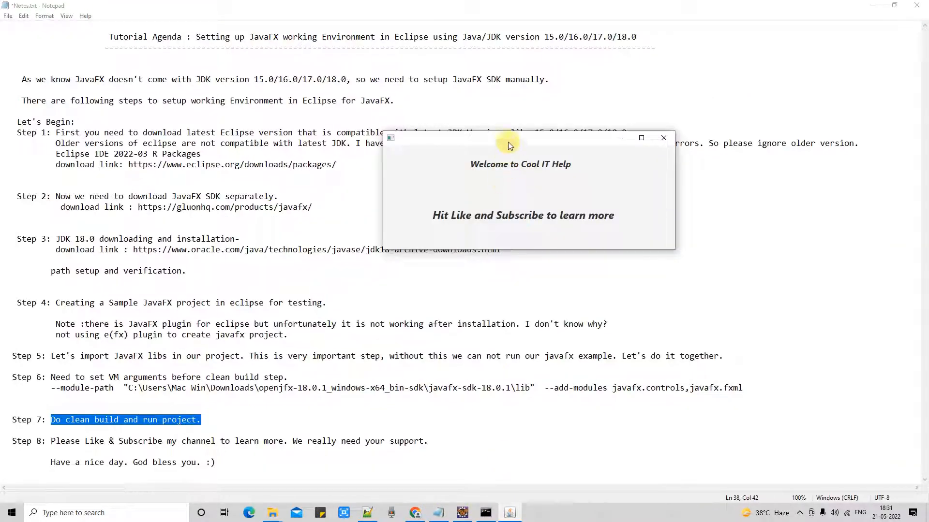
left_click_drag(508, 141, 682, 172)
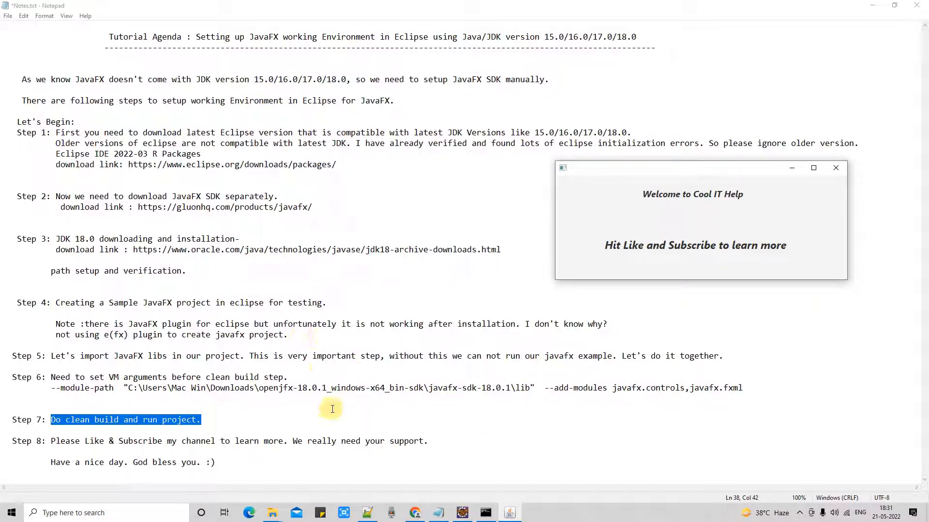
Review Step 8 and the closing line beneath it in the Notepad notes.
left_click_drag(50, 441, 10, 441)
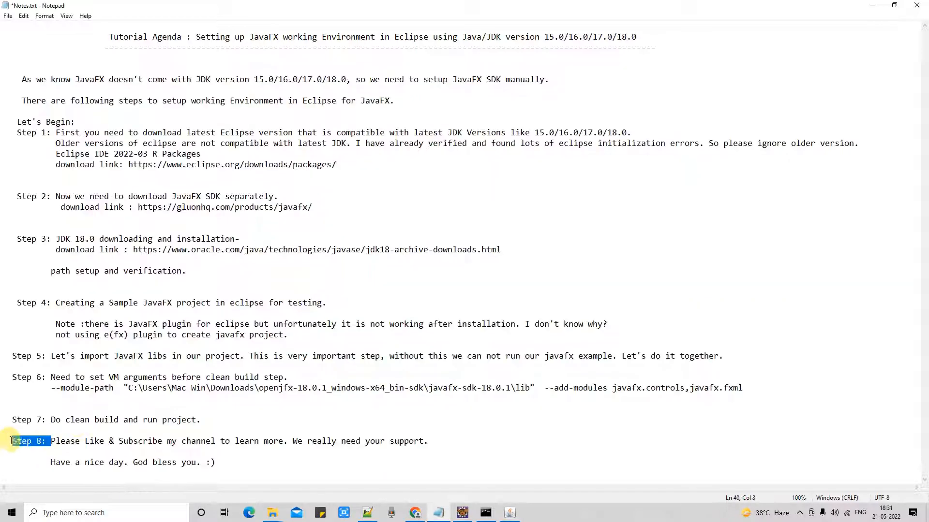
left_click(104, 451)
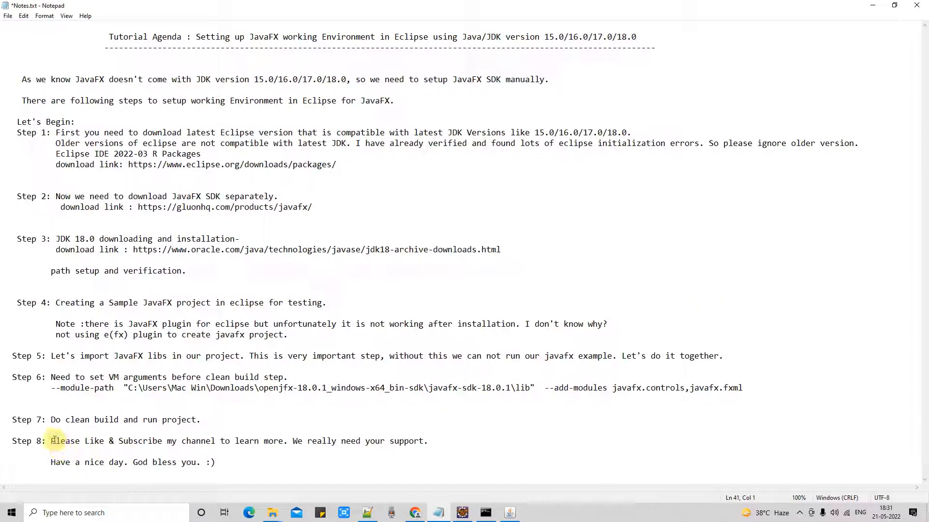
left_click_drag(52, 440, 100, 440)
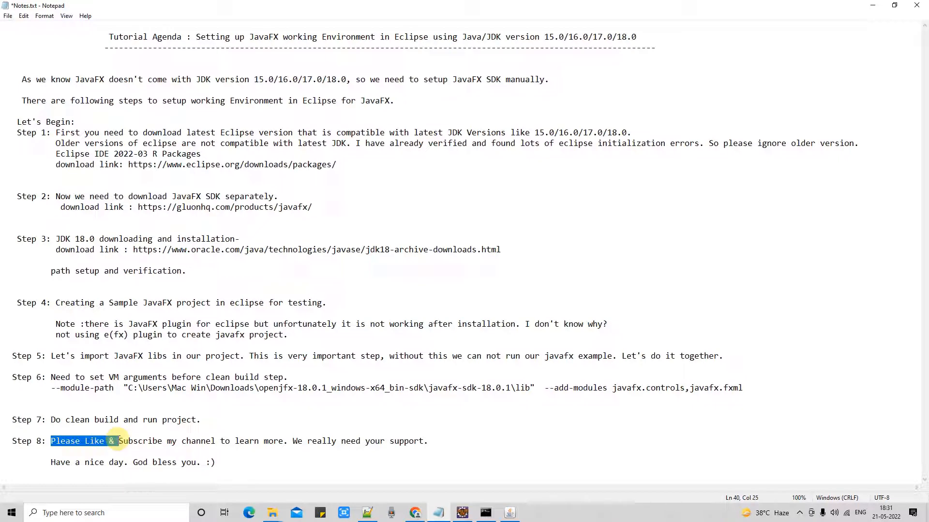
left_click_drag(118, 442, 284, 442)
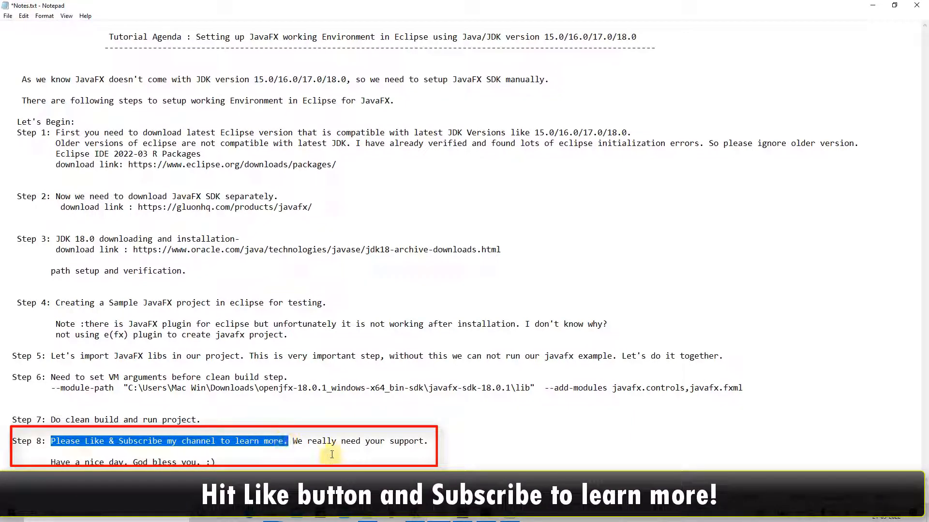
left_click_drag(292, 441, 478, 440)
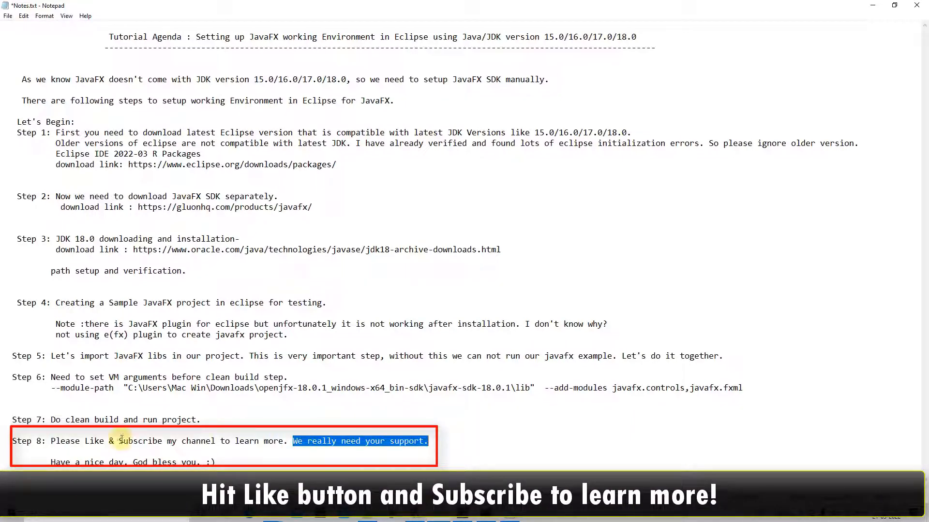
left_click_drag(49, 463, 232, 463)
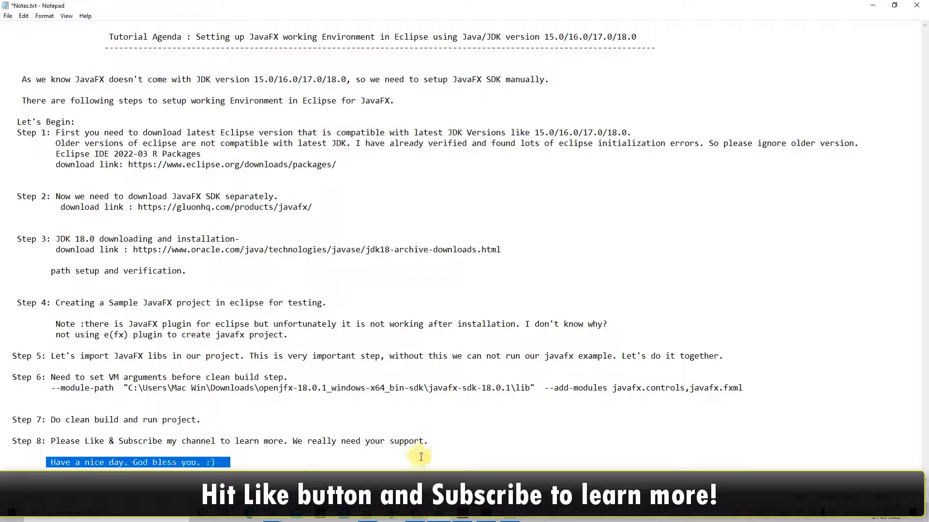
Return to Eclipse and bring the running JavaFX application window in front of the JavaFXApplication4.java code.
left_click(468, 518)
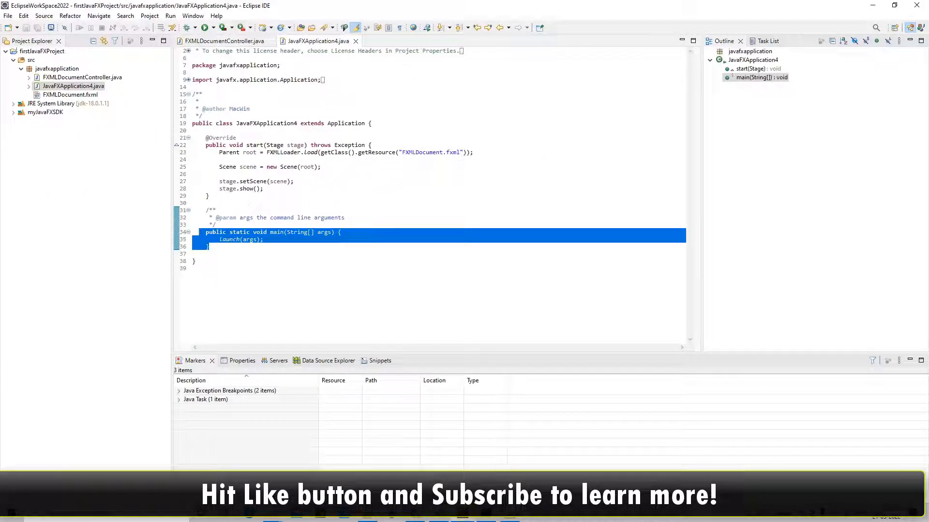
left_click(509, 518)
left_click_drag(607, 172, 447, 188)
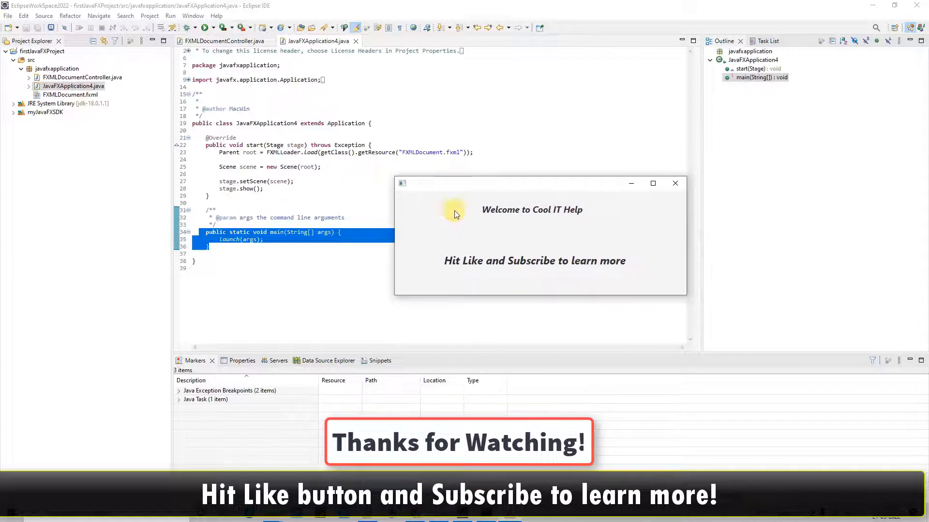
left_click(800, 516)
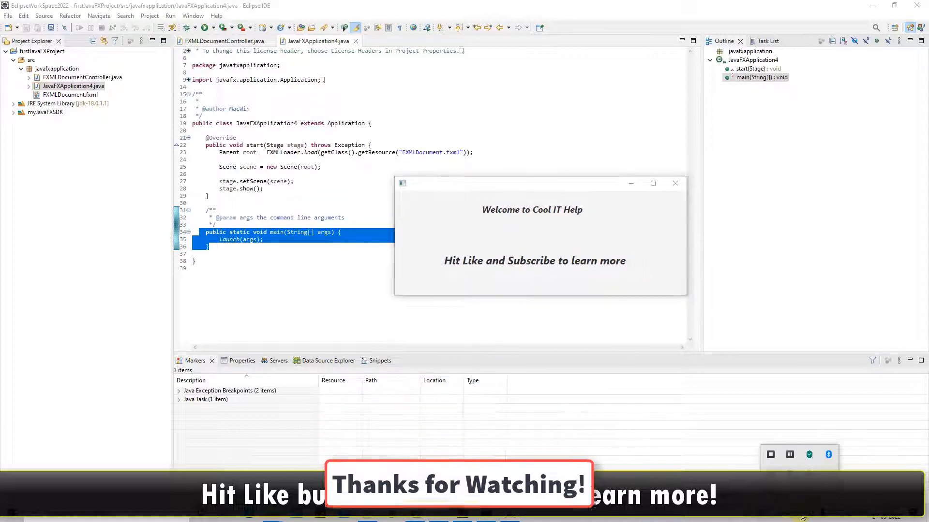